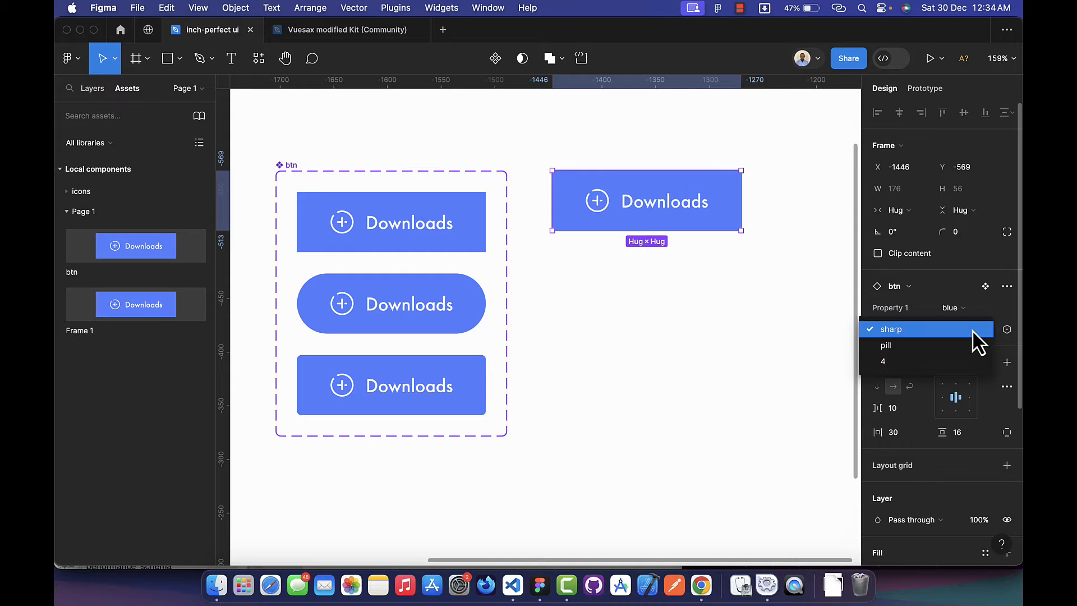
Switch Property 2 of the Downloads button instance through its corner variants, starting with pill.
left_click(962, 342)
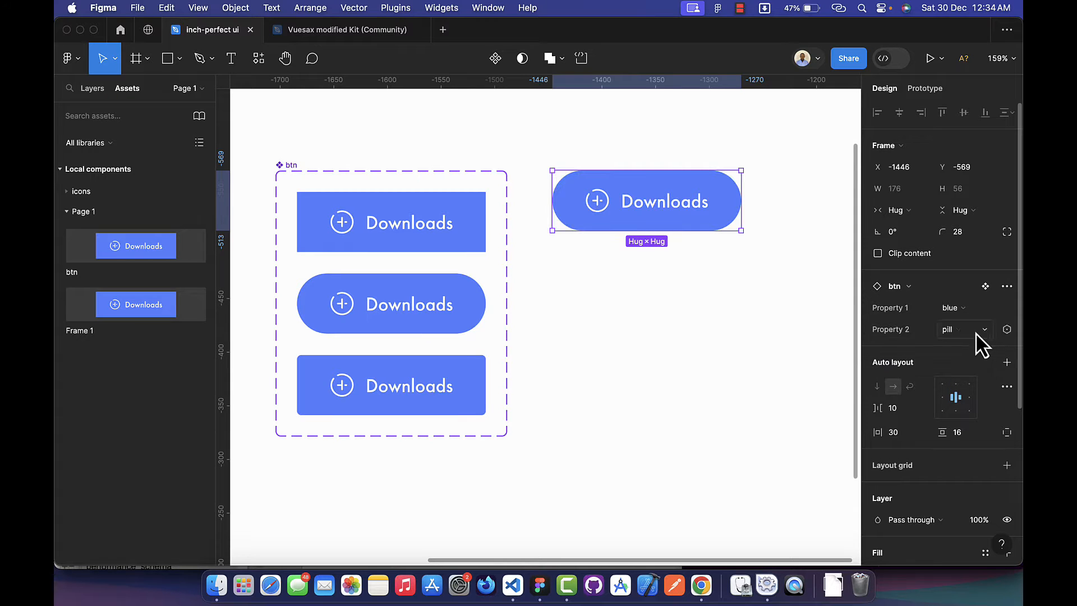
left_click(975, 332)
left_click(965, 345)
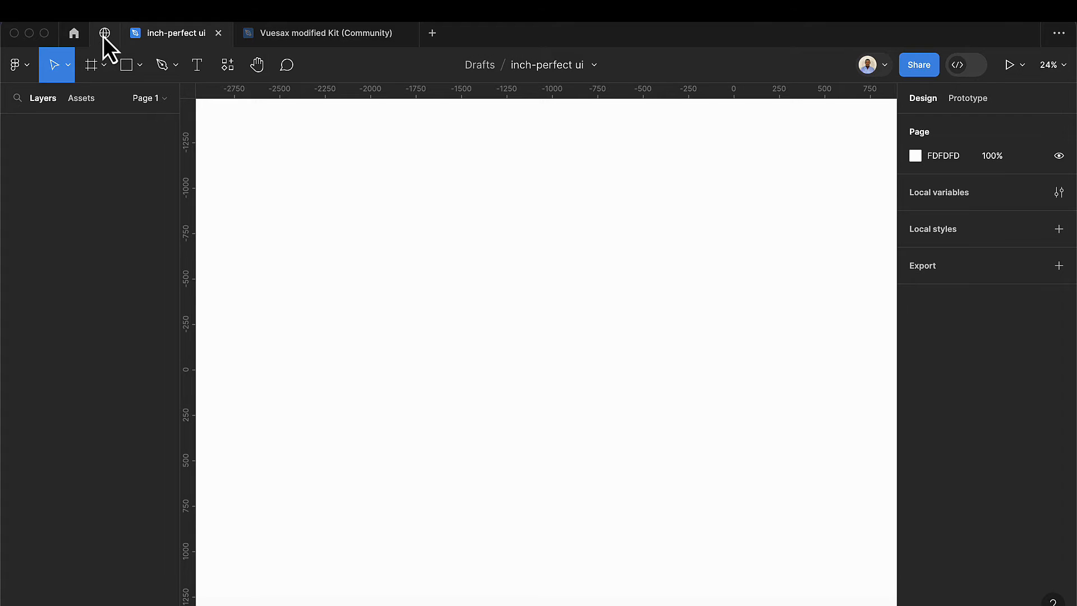
Open the Vuesax modified Kit icon file from the Figma Community.
left_click(104, 34)
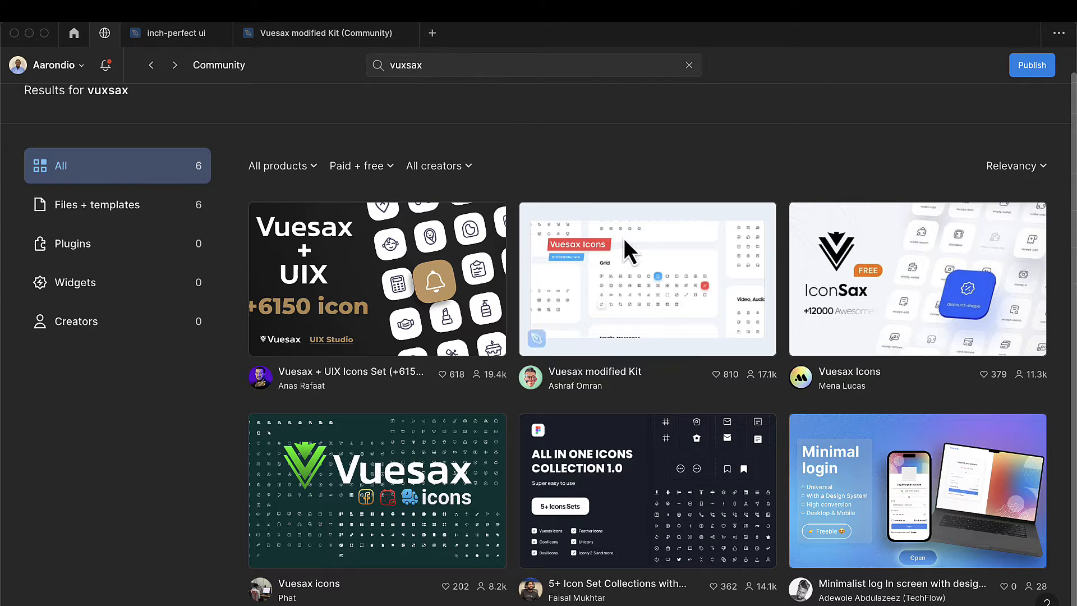
left_click(637, 297)
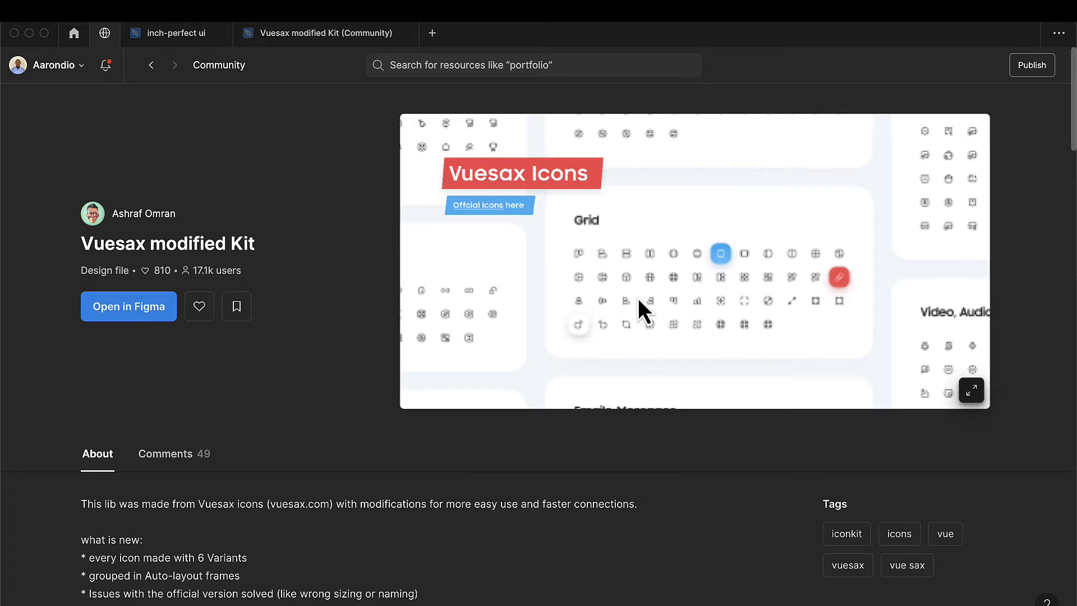
left_click(122, 307)
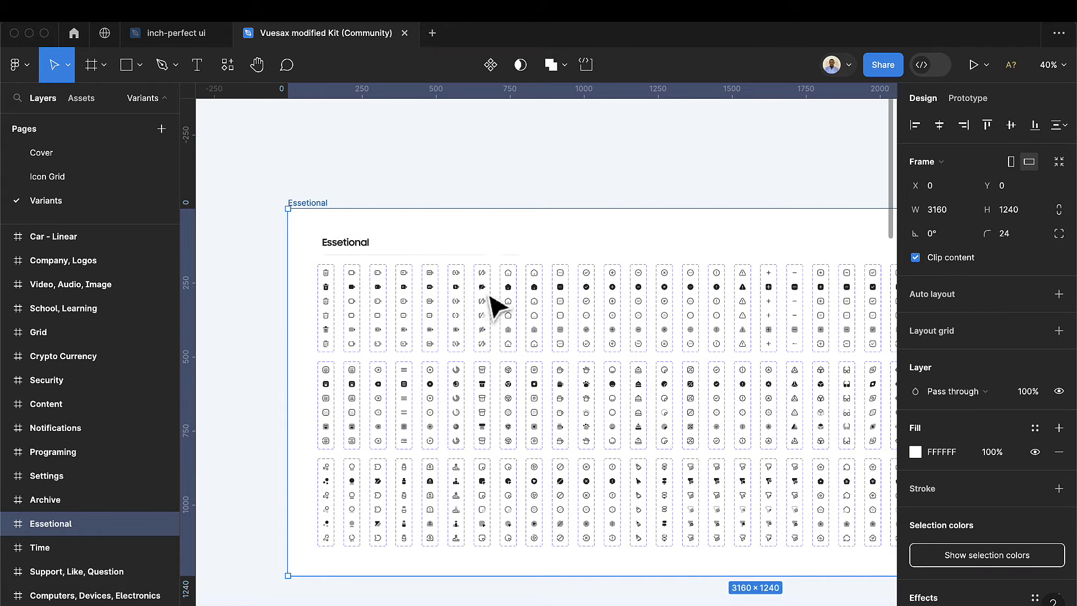
Go to the Vuesax kit's Variants page and copy the Essetional icon frame.
left_click(66, 152)
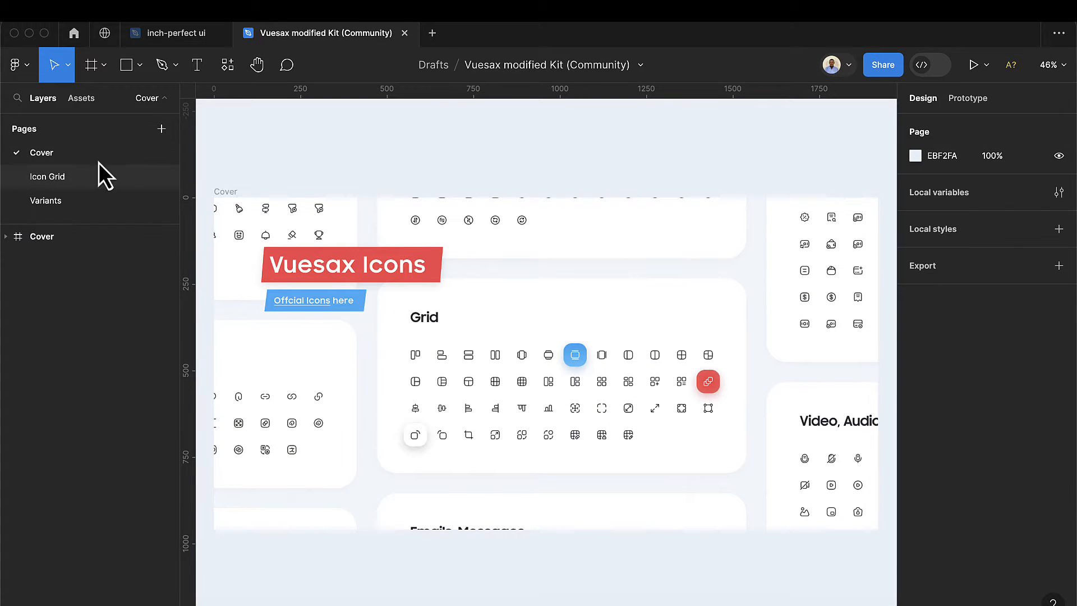
left_click(52, 201)
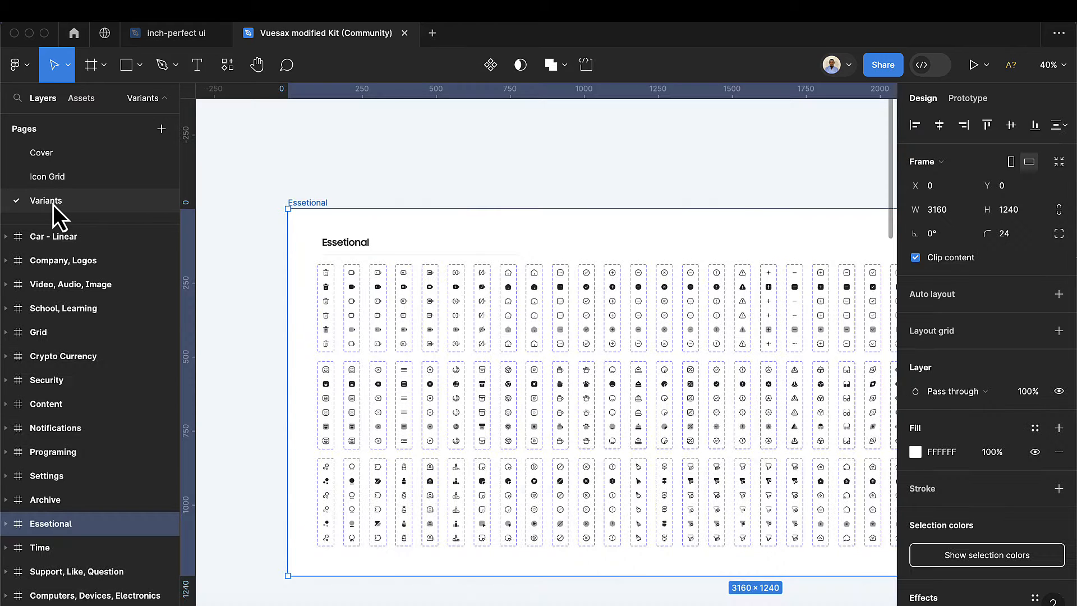
left_click(457, 161)
left_click(318, 206)
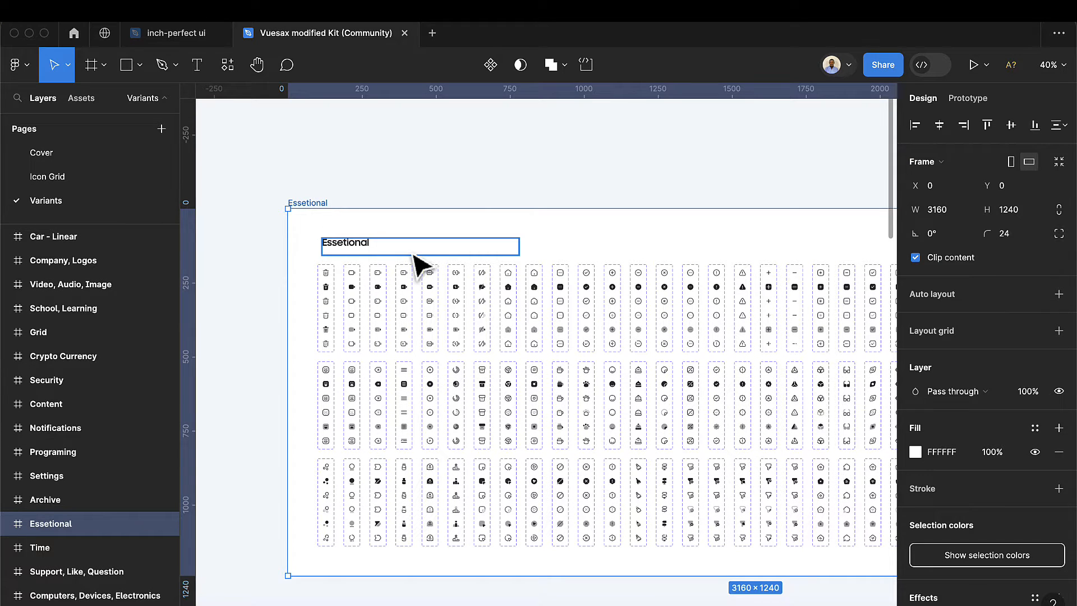
scroll(416, 258, "down", 1)
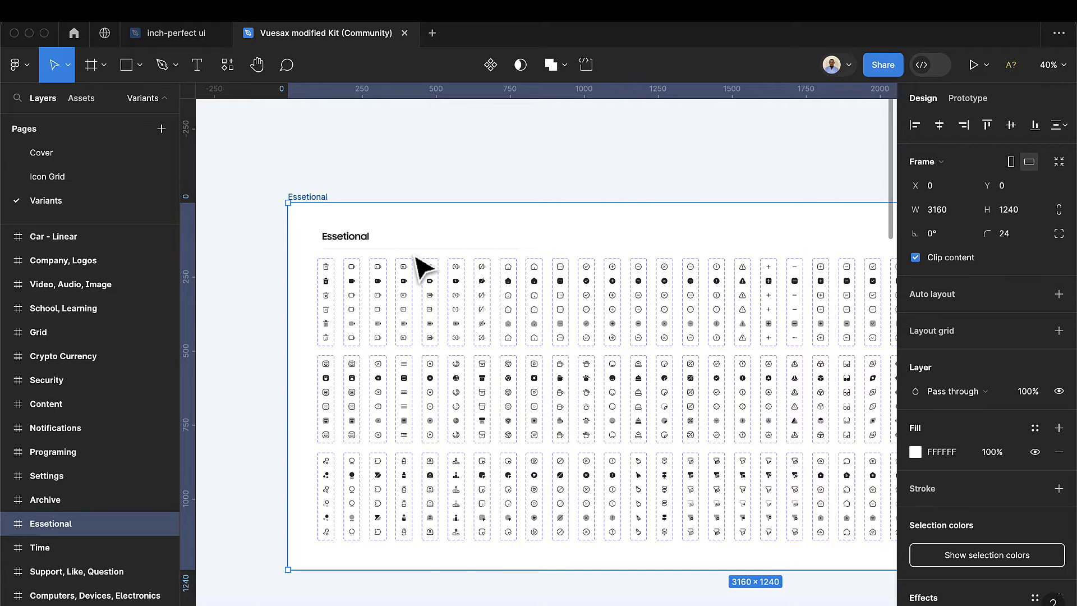
Add a page named "icons" to the inch-perfect ui file and paste the copied Essetional frame onto it.
left_click(163, 38)
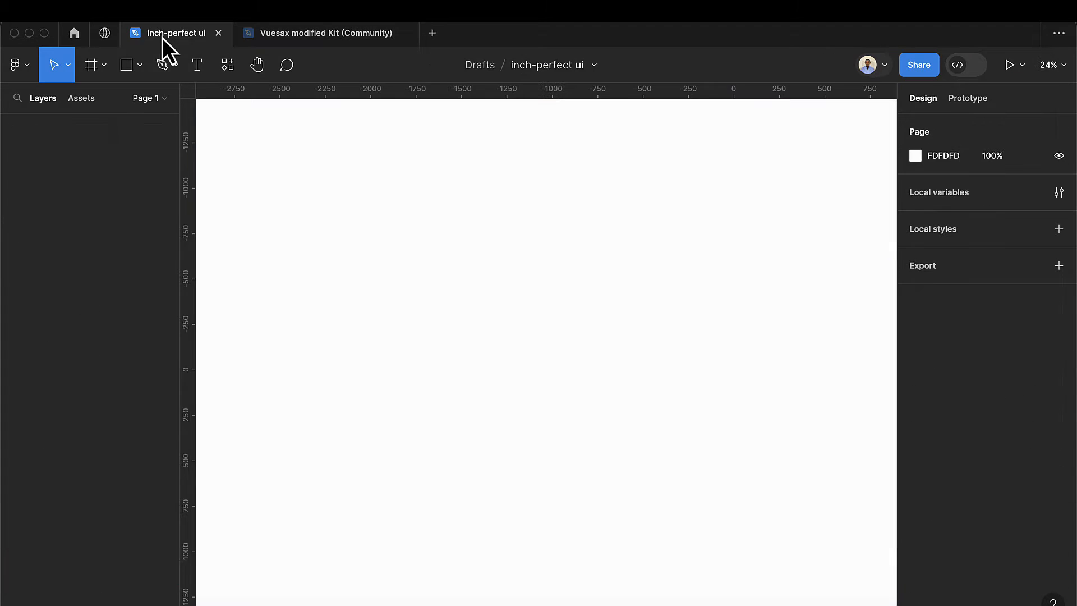
left_click(159, 99)
left_click(158, 126)
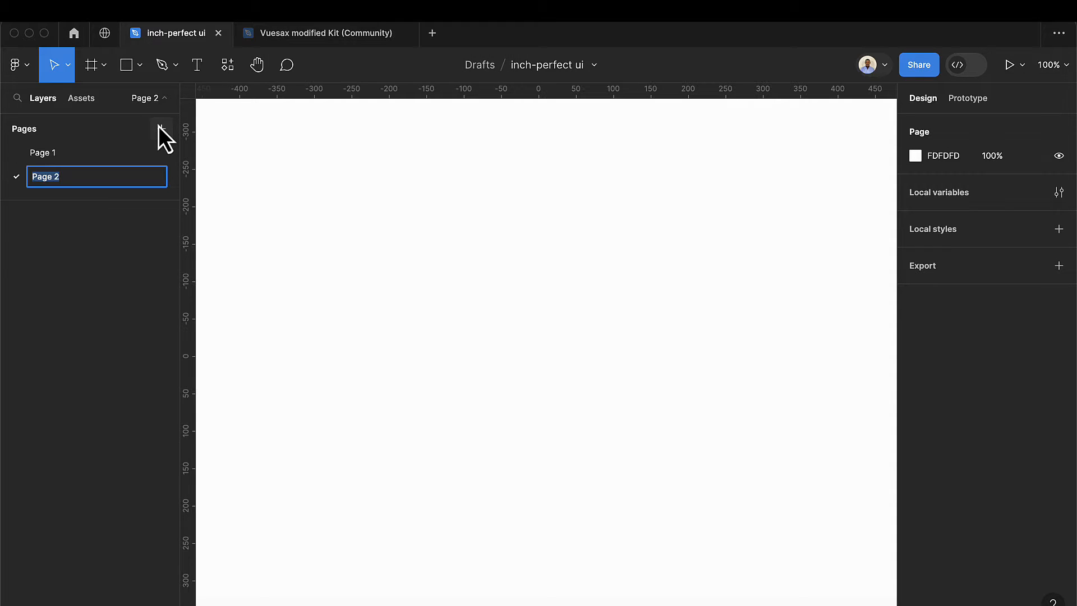
type("icons")
key("Return")
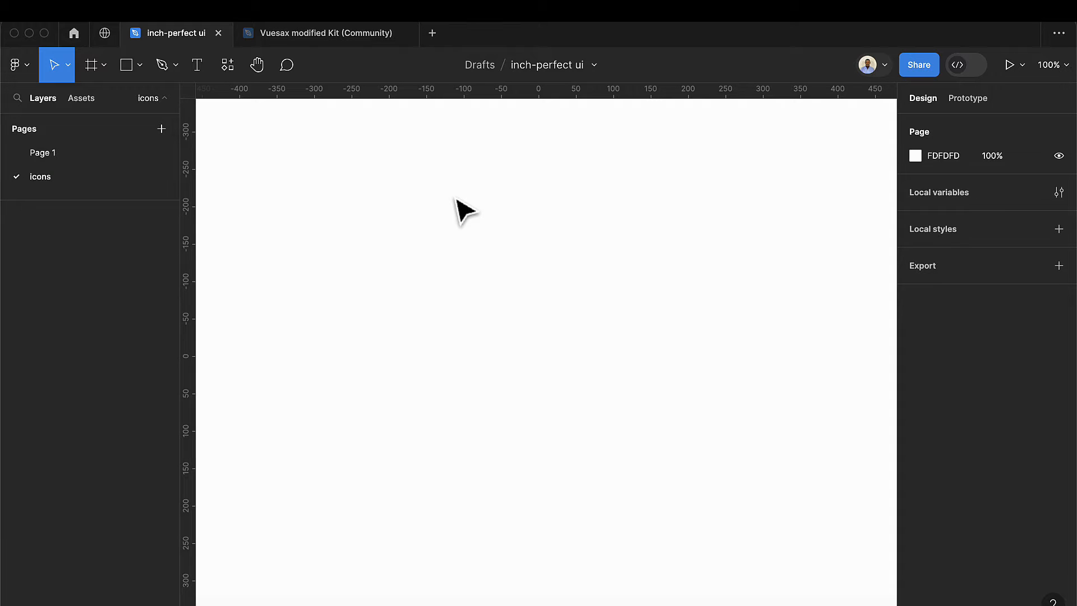
key("ctrl+v")
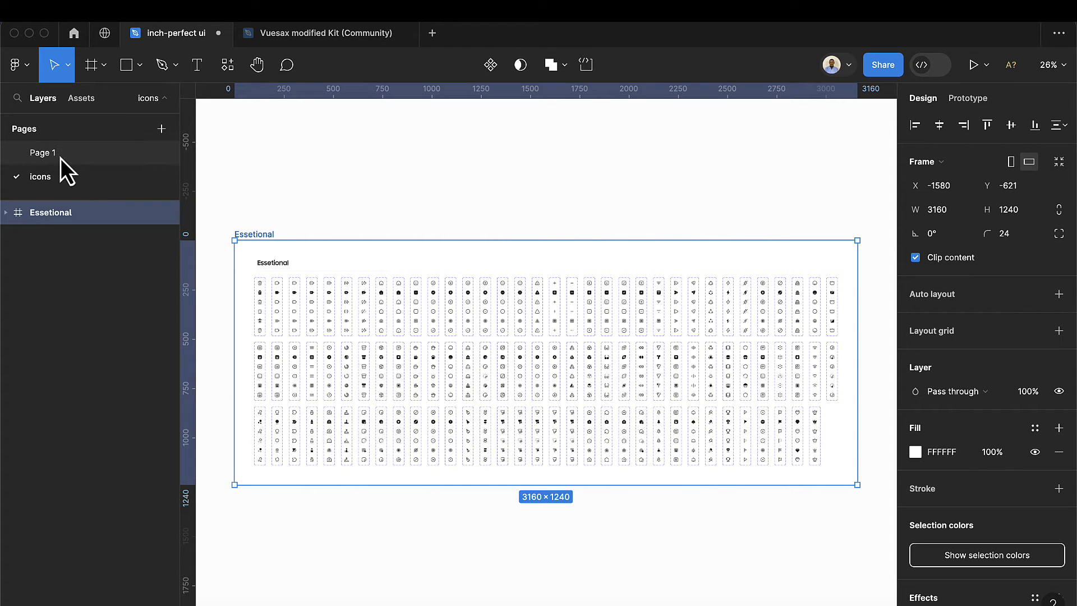
Add a text layer reading "Download" on Page 1 and move it slightly upward on the canvas.
left_click(50, 152)
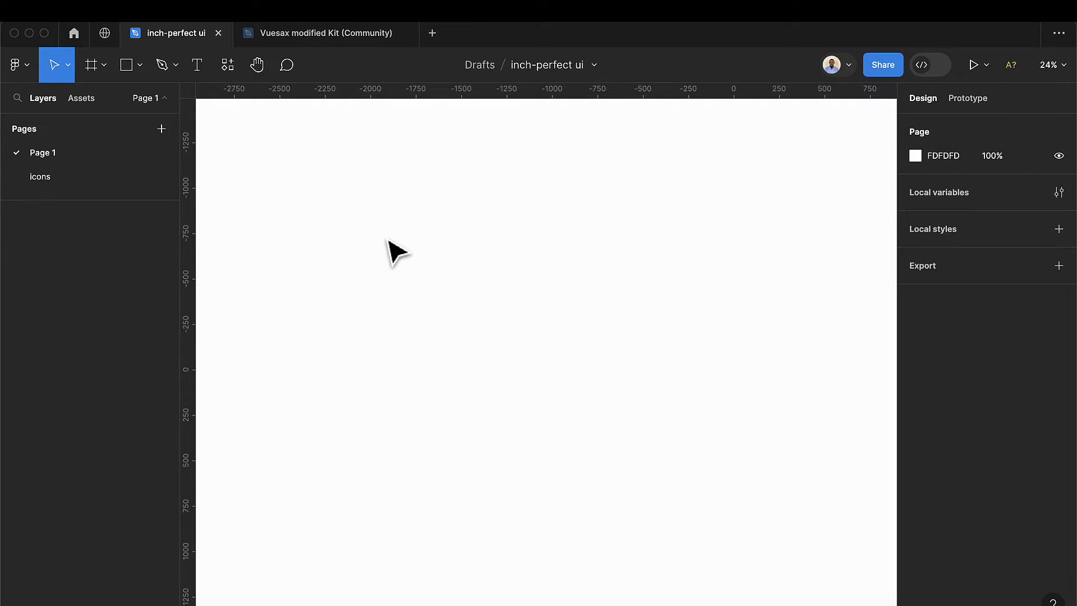
scroll(339, 231, "up", 3)
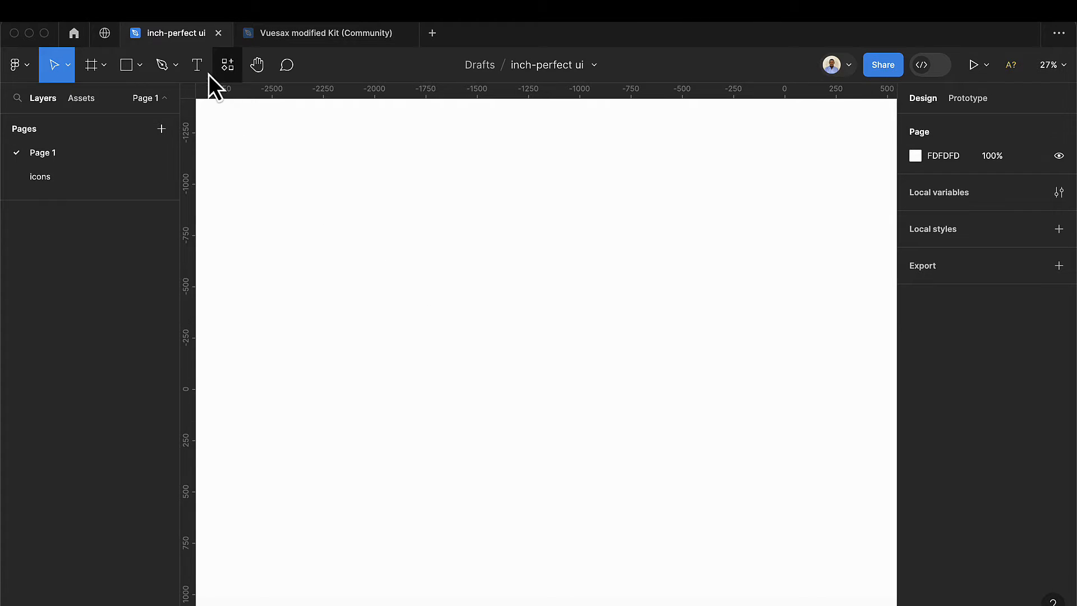
left_click(197, 65)
left_click(372, 266)
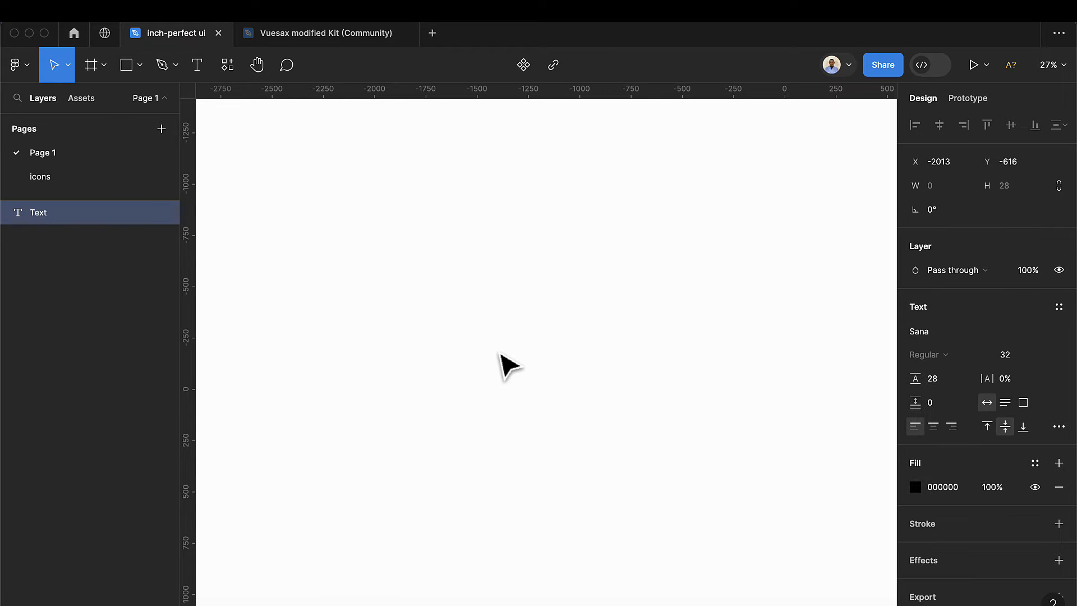
type("Download")
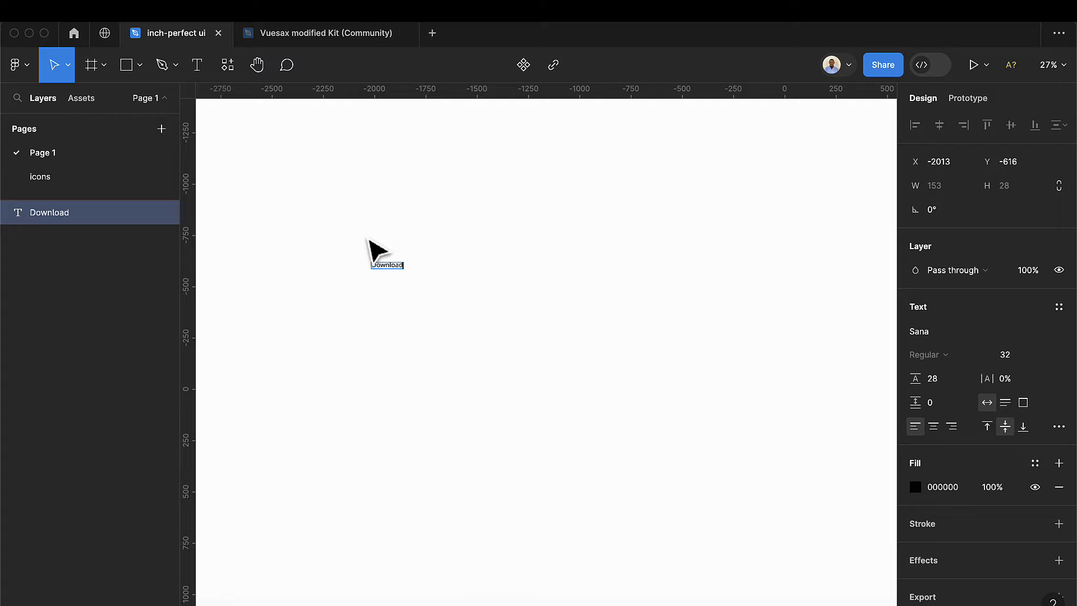
key("Escape")
scroll(365, 238, "up", 5)
scroll(377, 253, "up", 8)
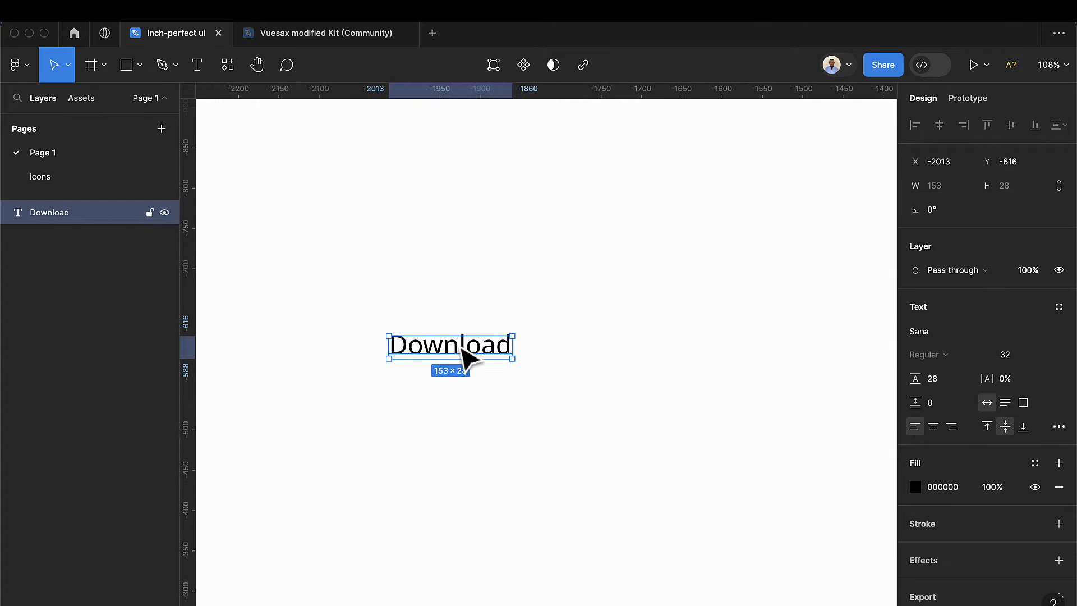
left_click_drag(464, 356, 465, 319)
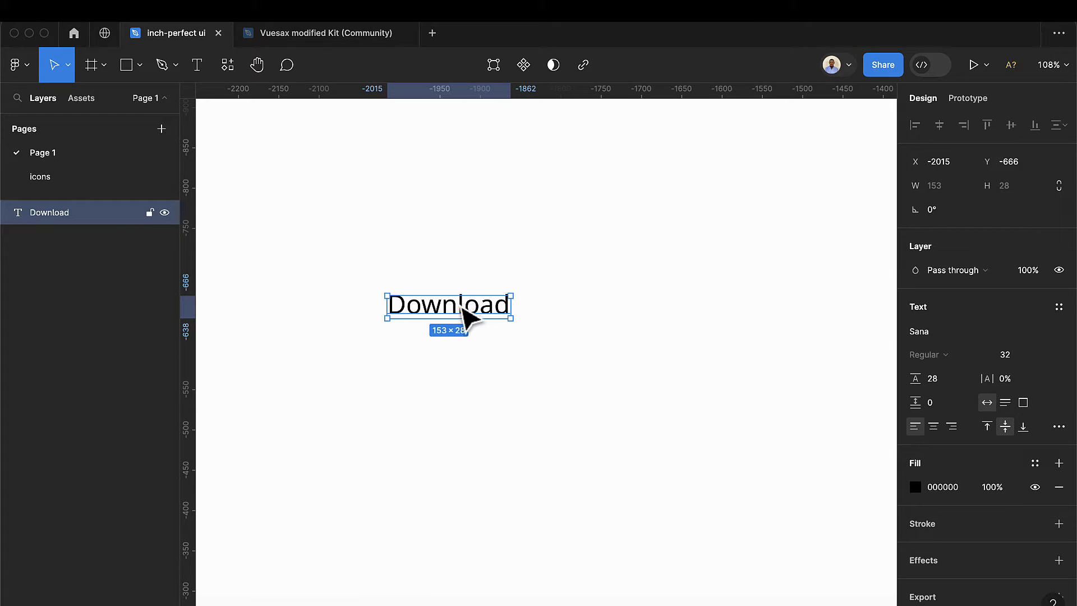
Set the Download text's line height to Auto.
left_click(948, 380)
type("auto")
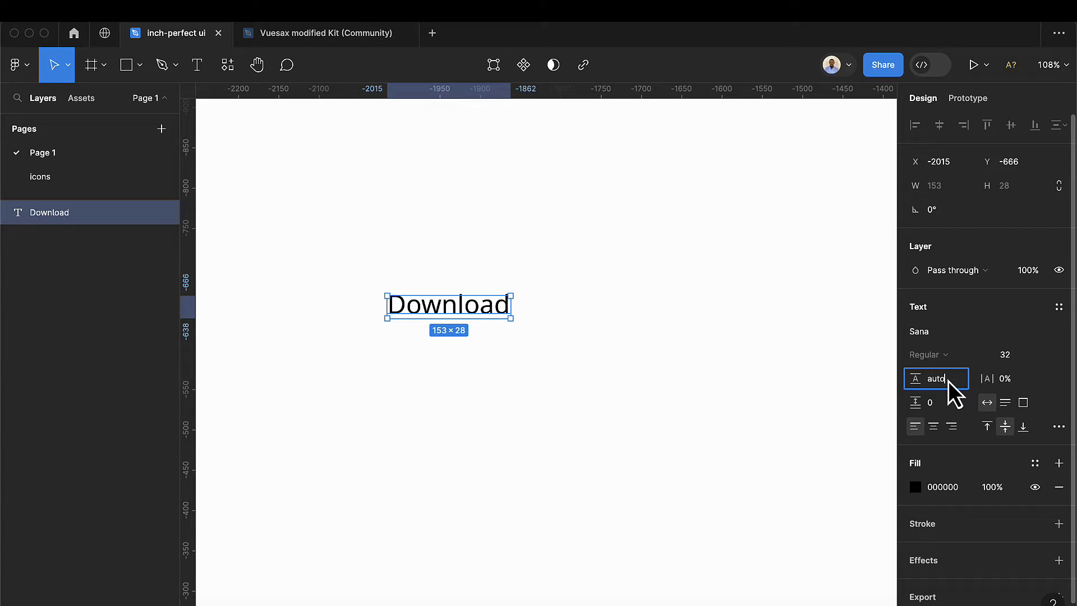
key("Return")
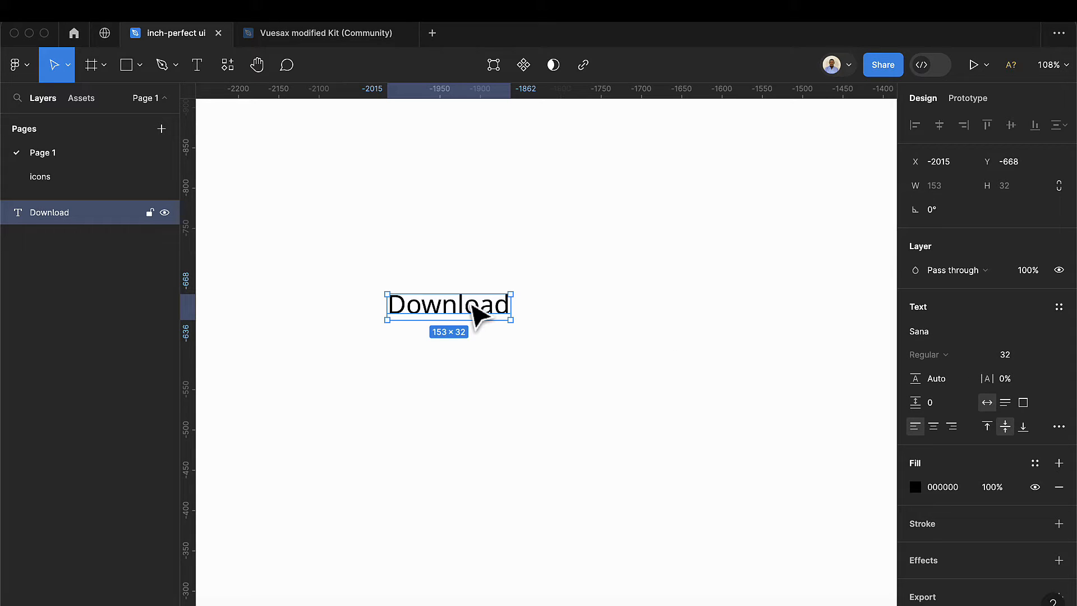
Wrap the Download text in an auto layout frame with 16 vertical padding and 30 horizontal padding.
key("shift+a")
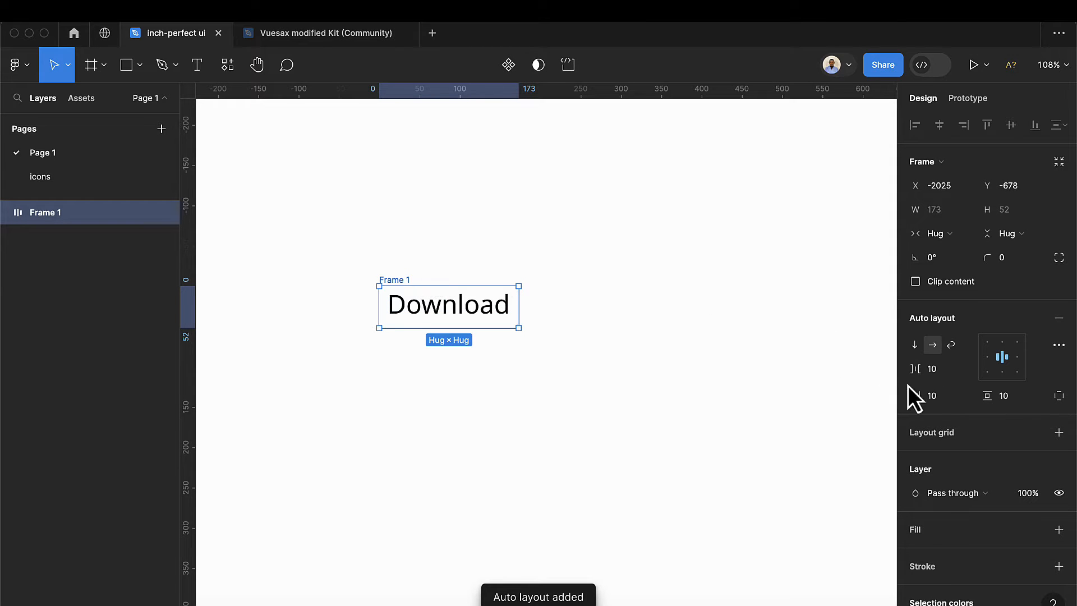
left_click(1022, 397)
key("BackSpace")
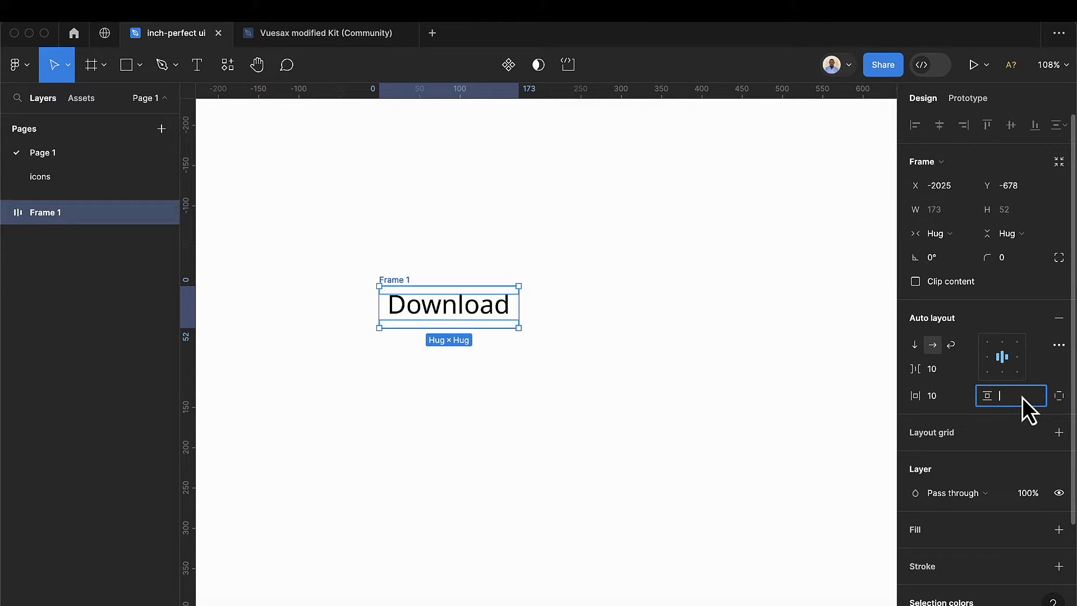
type("16")
key("Return")
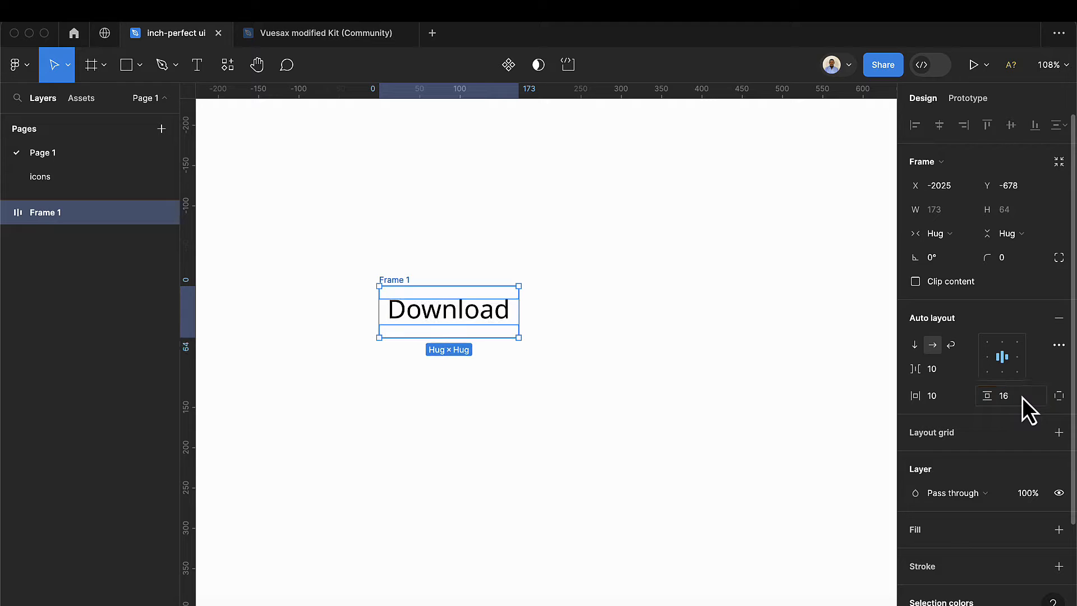
left_click(945, 399)
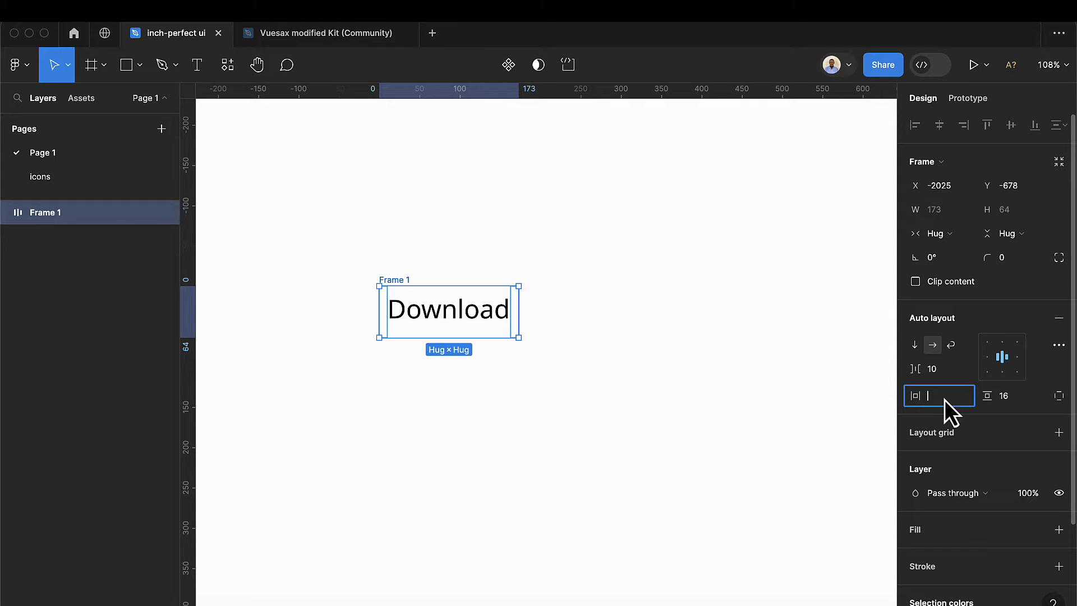
type("30")
key("Return")
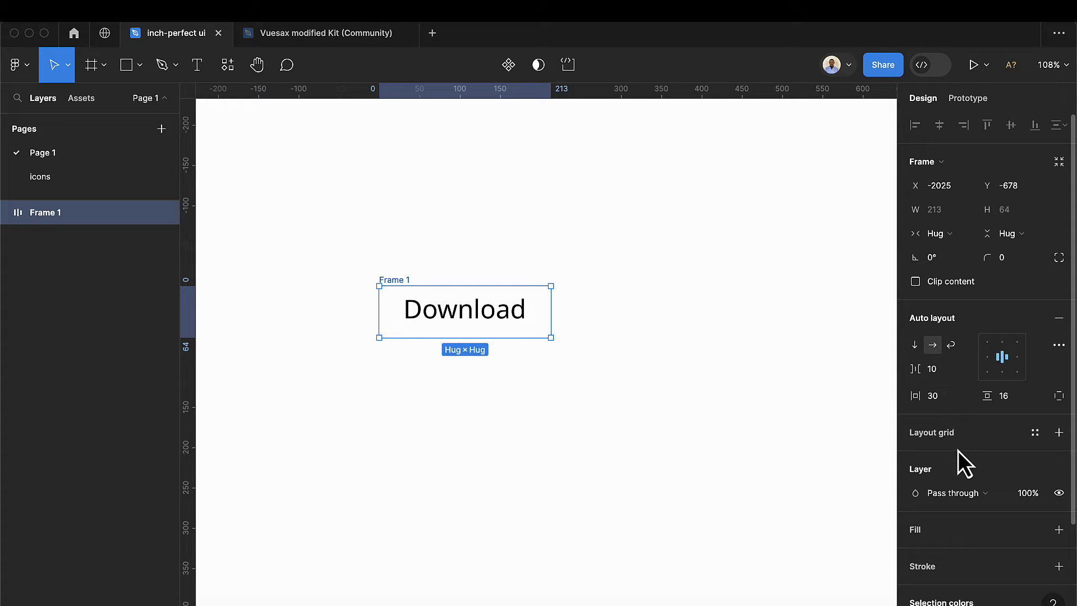
Add a fill to the button frame around the Download text and change its colour to a medium blue.
scroll(964, 455, "down", 2)
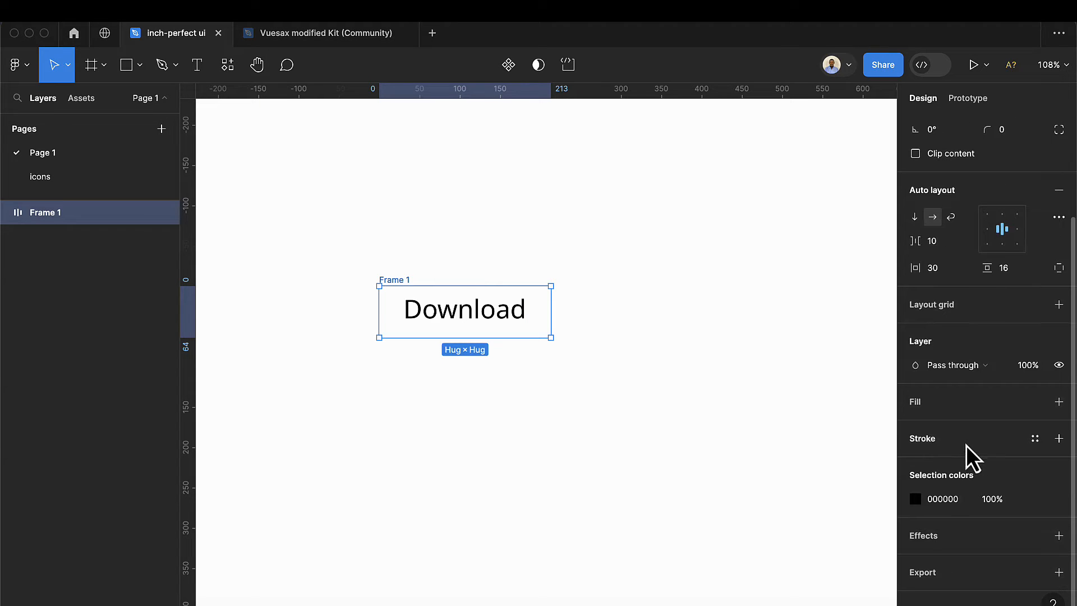
left_click(1058, 401)
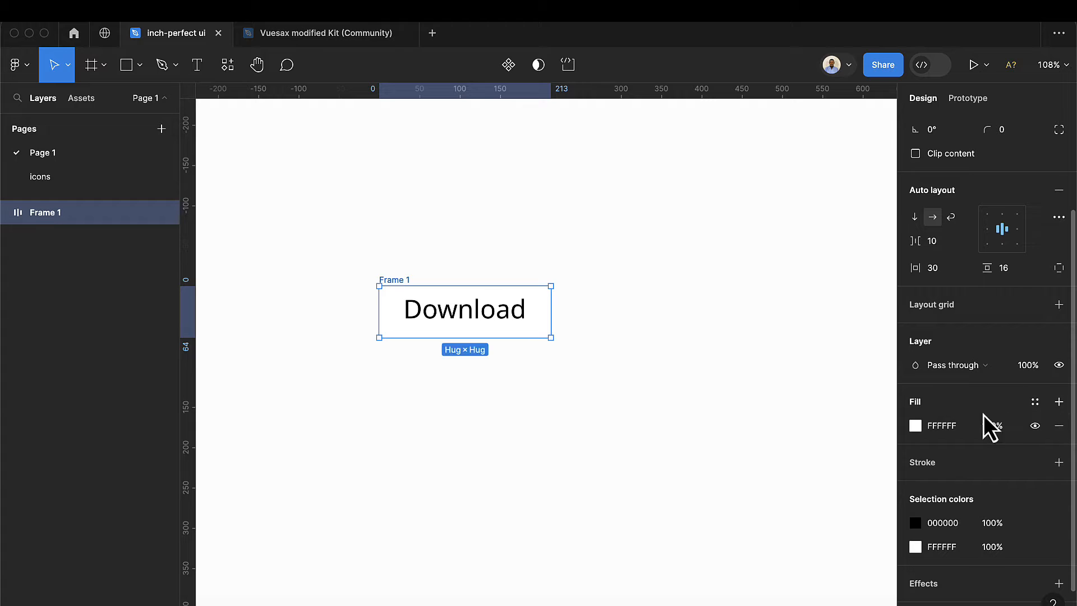
left_click(914, 425)
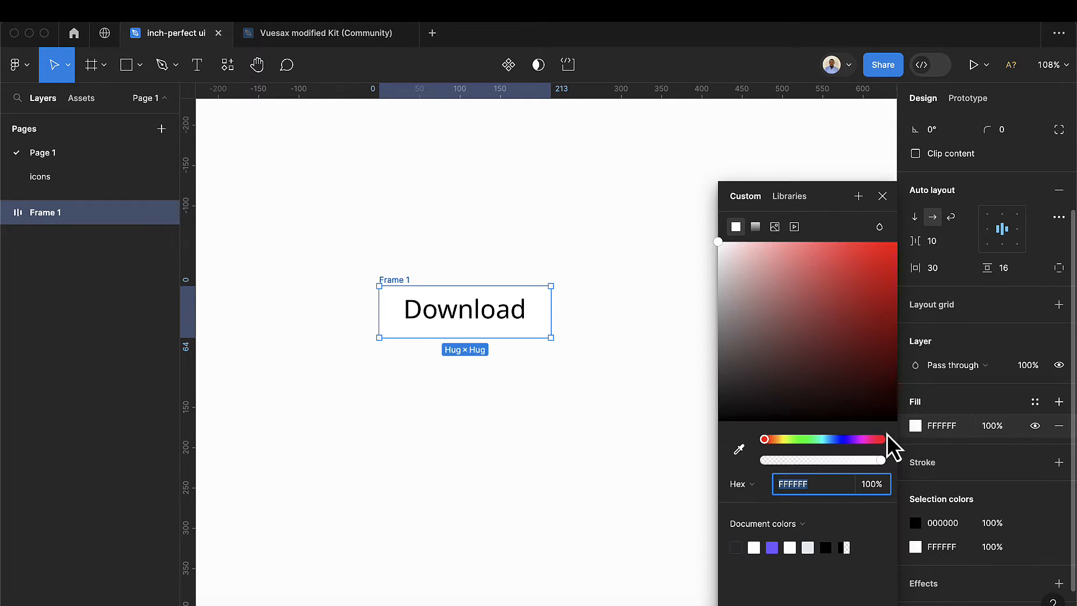
left_click(842, 439)
left_click_drag(842, 439, 835, 440)
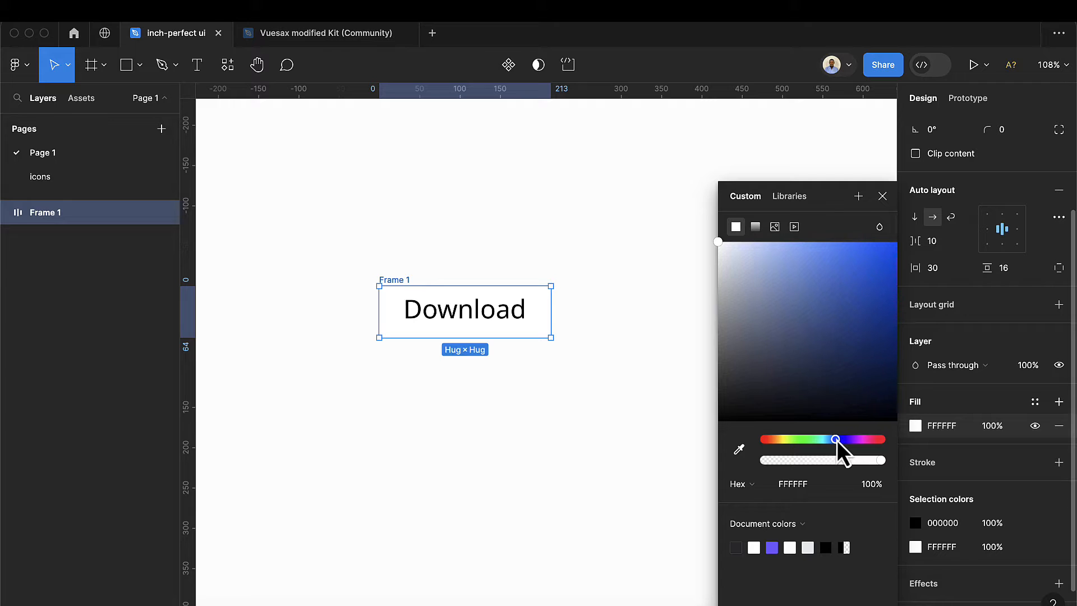
left_click_drag(854, 246, 834, 239)
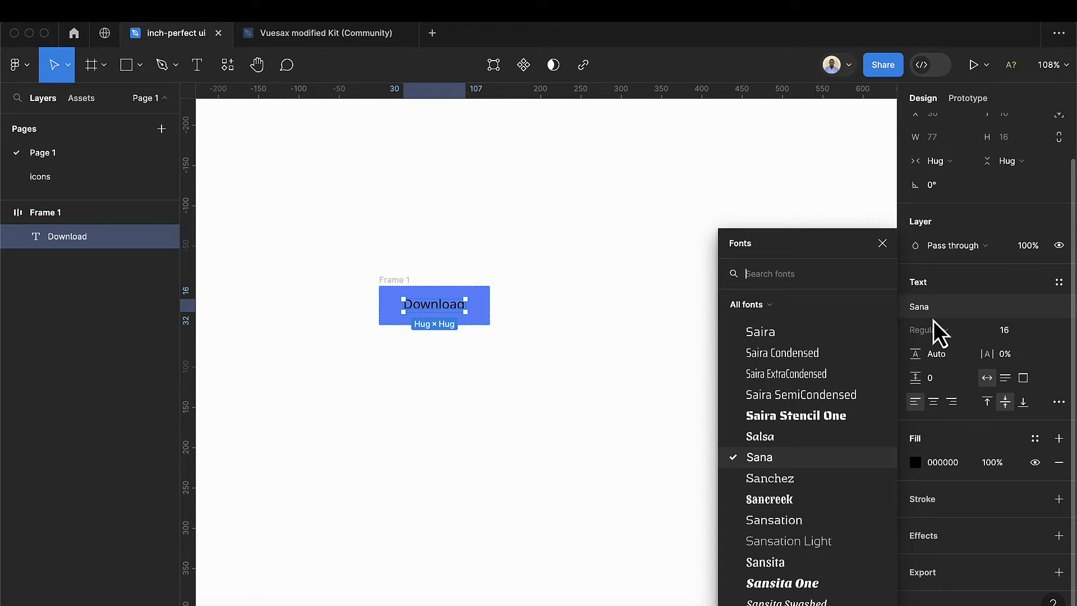
Set the Download text's font to Futura with the Medium weight.
type("f")
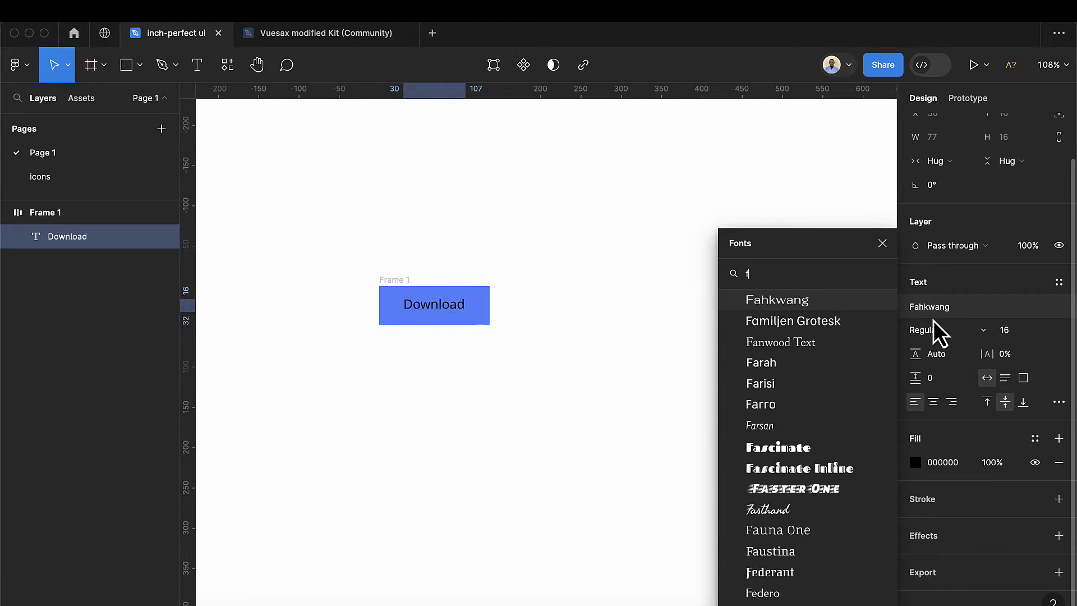
type("utur")
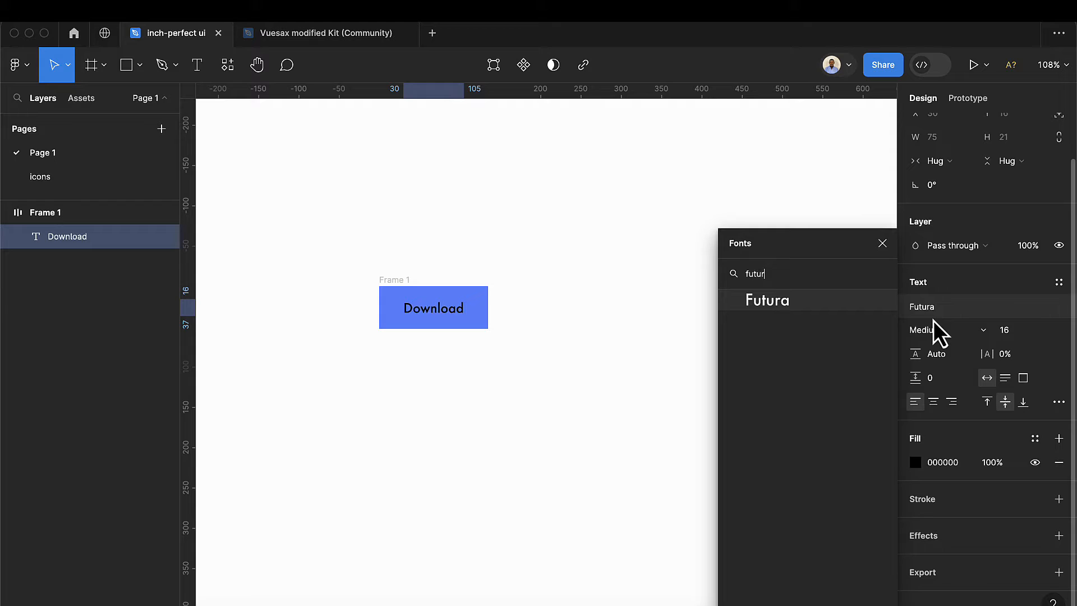
key("Escape")
scroll(433, 329, "up", 5)
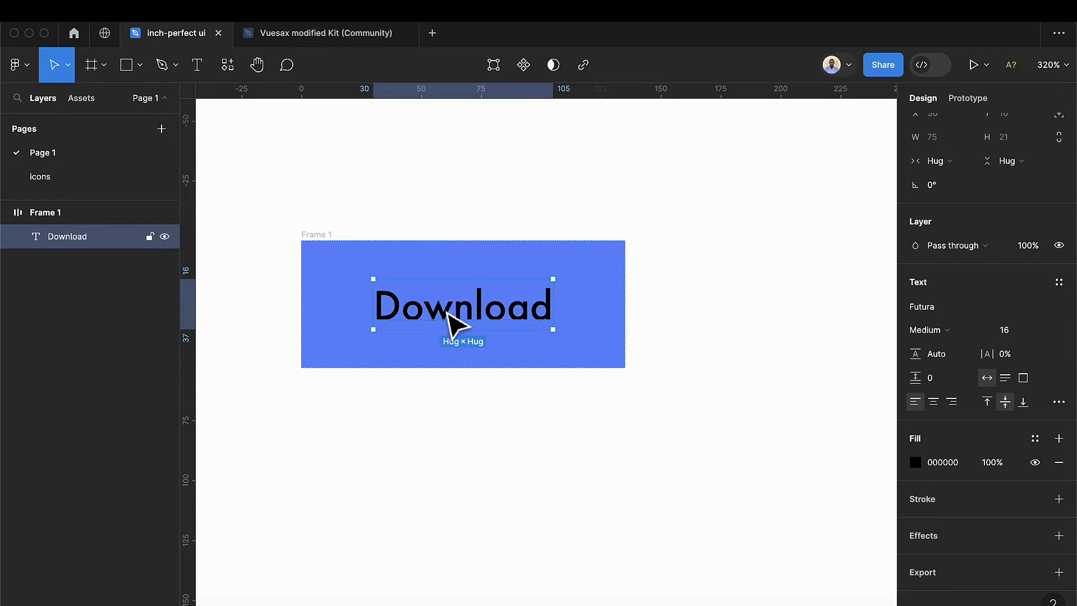
left_click(947, 332)
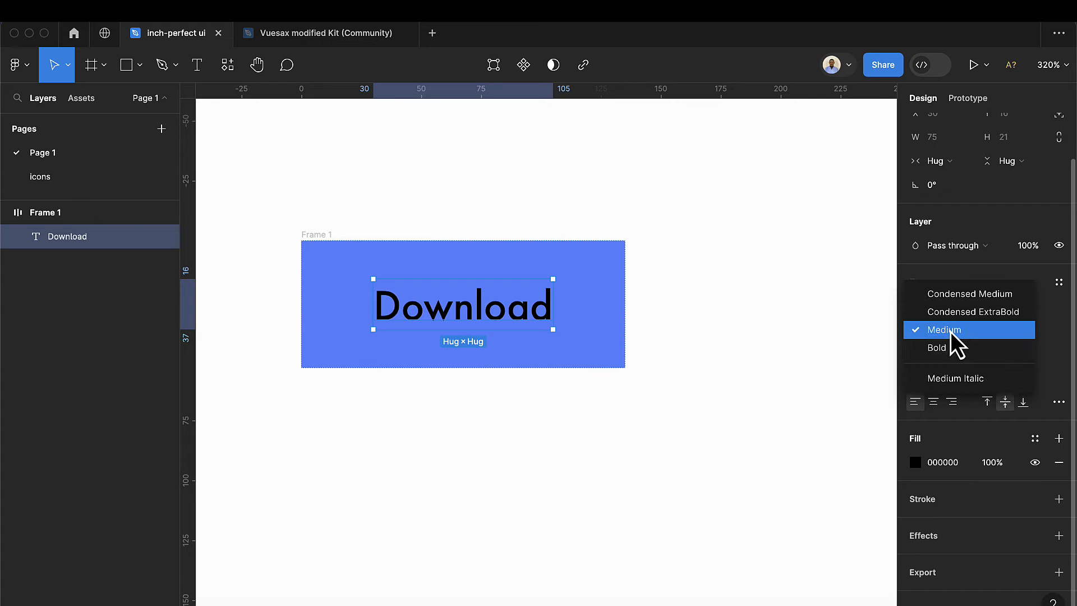
left_click(954, 331)
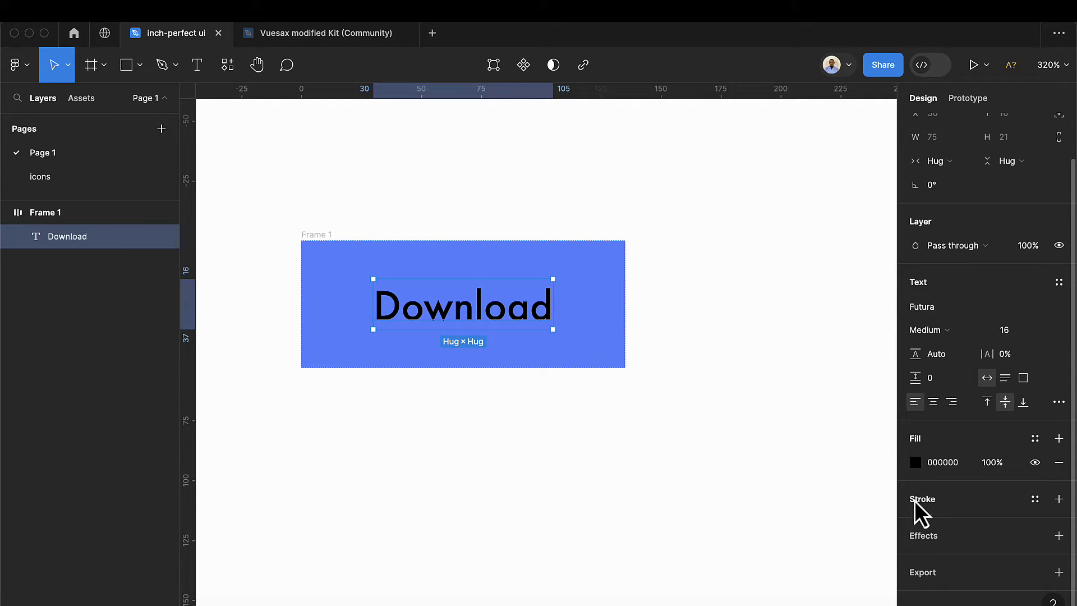
Change the Download text's fill colour to white (FFFFFF).
left_click(915, 462)
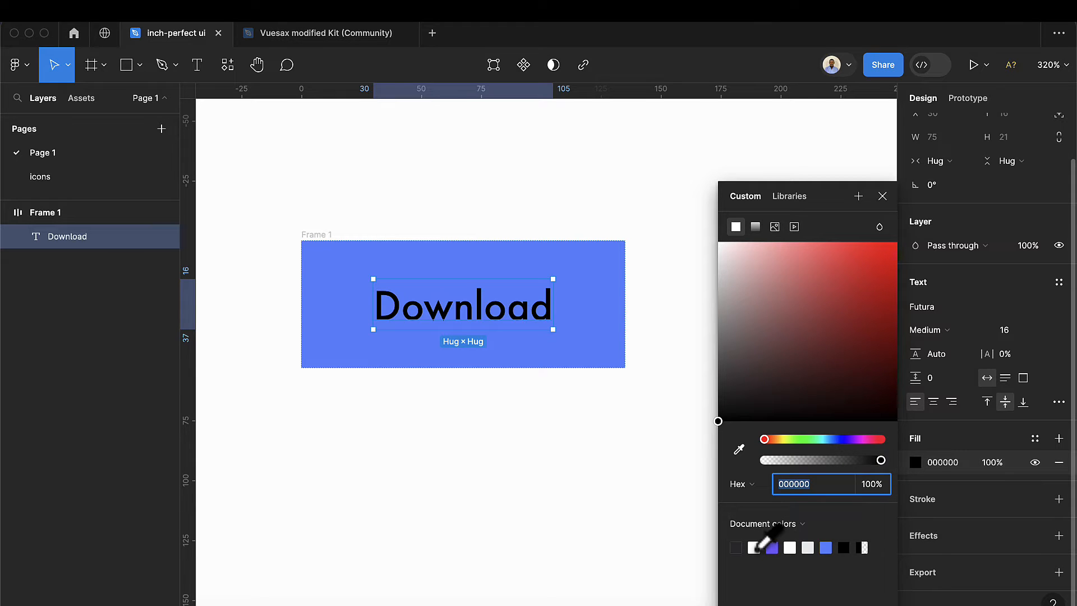
left_click(753, 547)
key("Escape")
key("Escape")
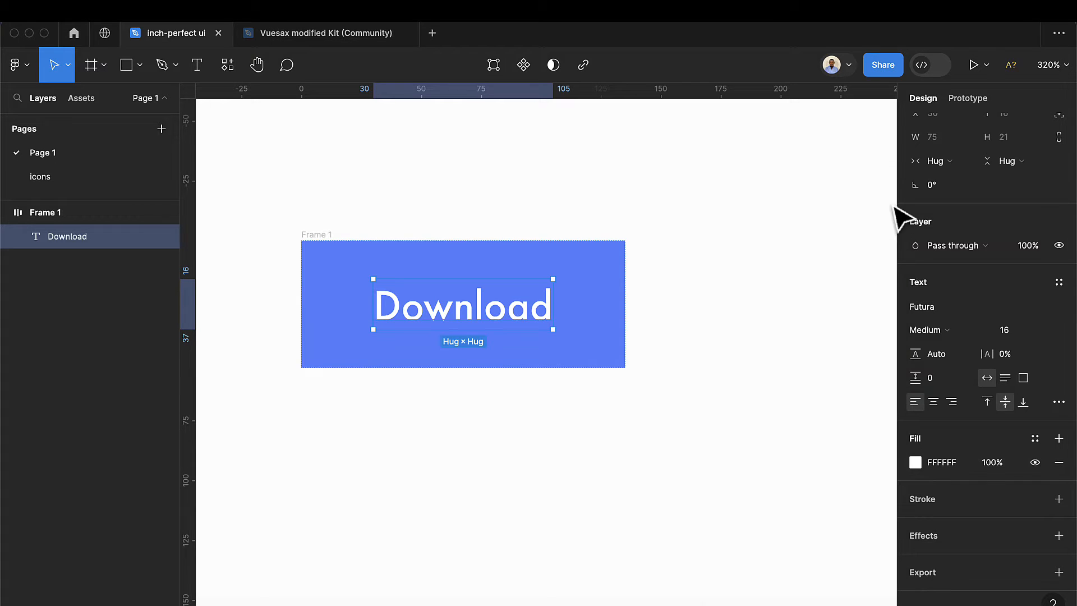
Turn the blue button frame with the Download text into a component.
left_click(724, 303)
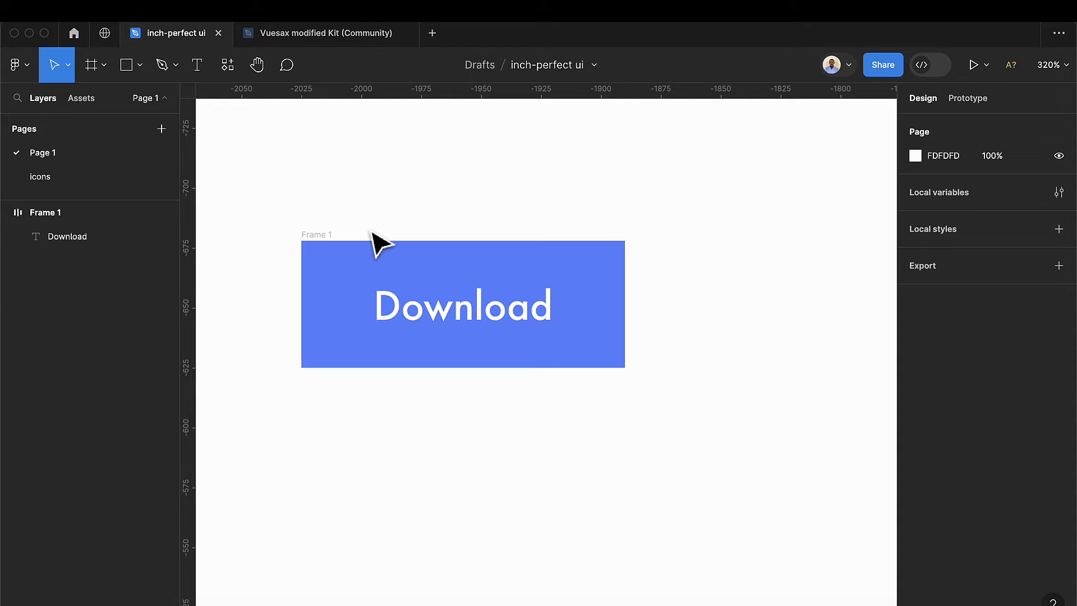
left_click(319, 238)
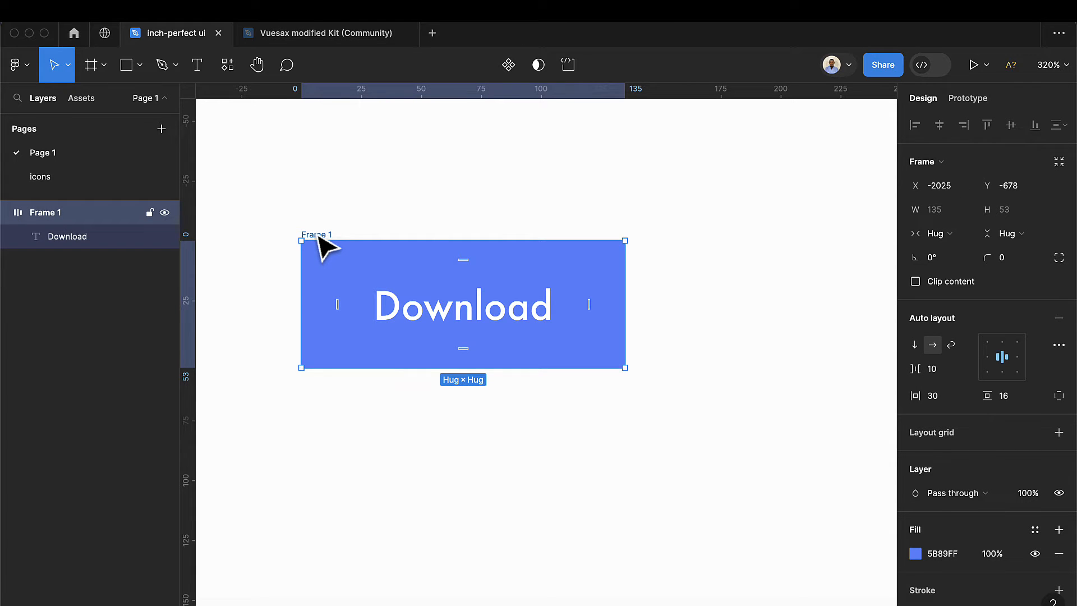
left_click(508, 65)
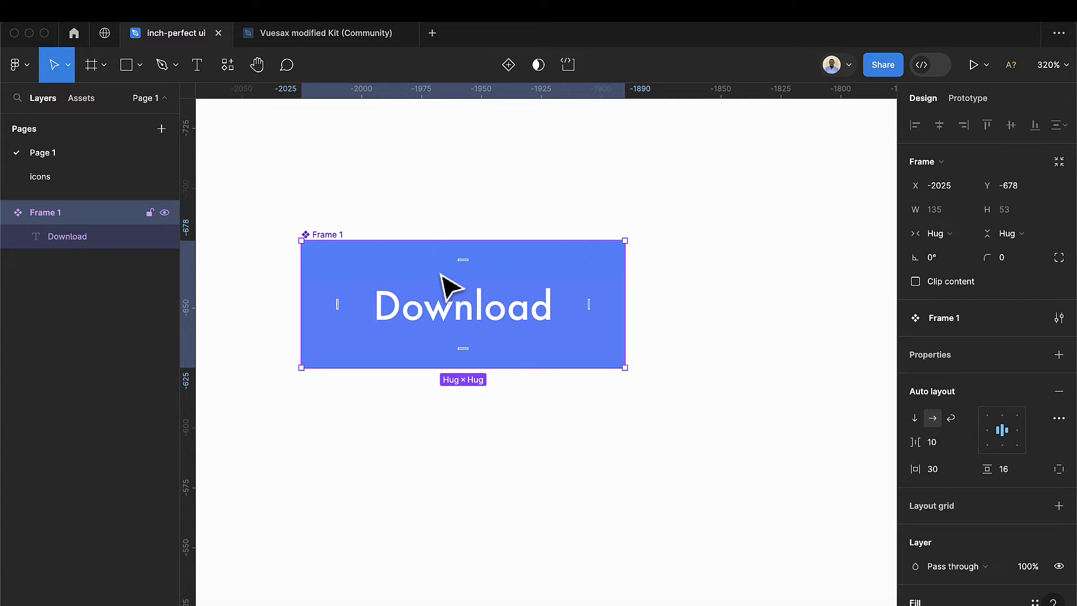
Create a text property on the button component named "input" with the value "Downloads".
left_click(1058, 355)
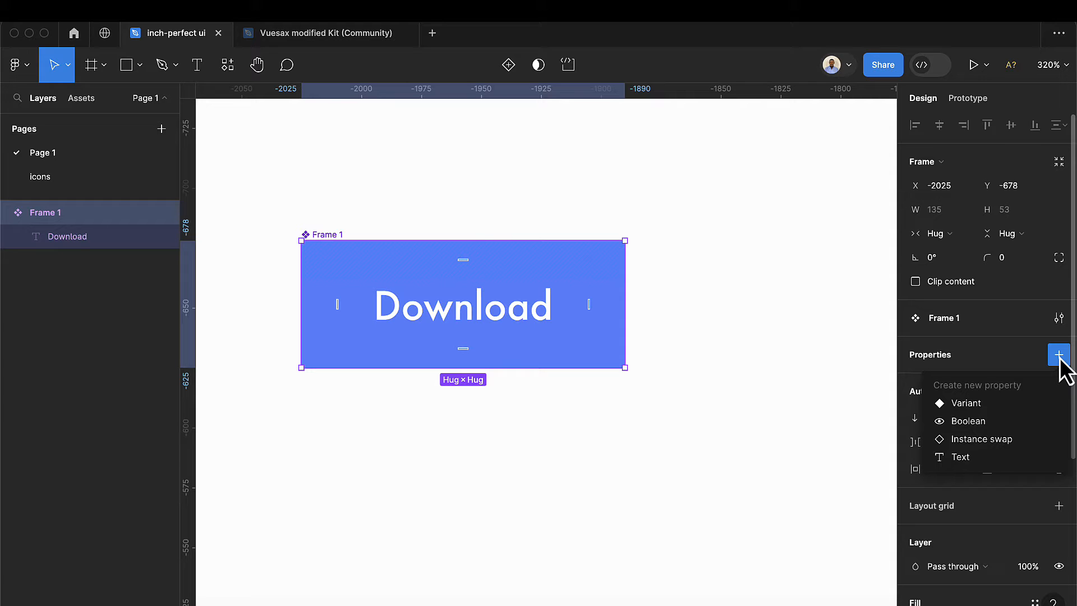
left_click(981, 459)
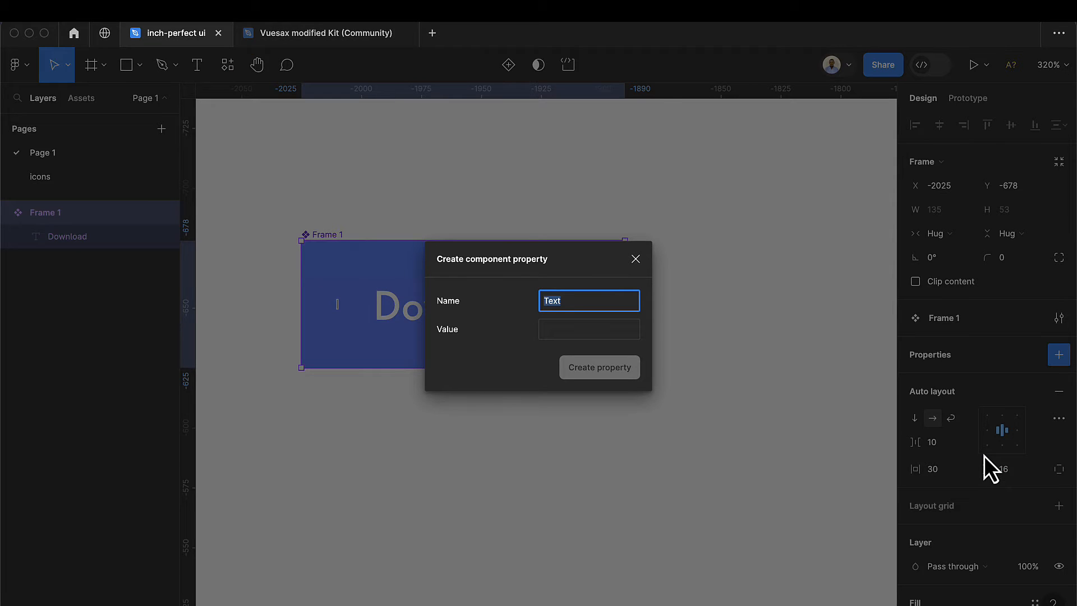
key("BackSpace")
type("inout")
key("BackSpace")
key("BackSpace")
key("BackSpace")
key("BackSpace")
key("BackSpace")
type("input")
left_click(607, 326)
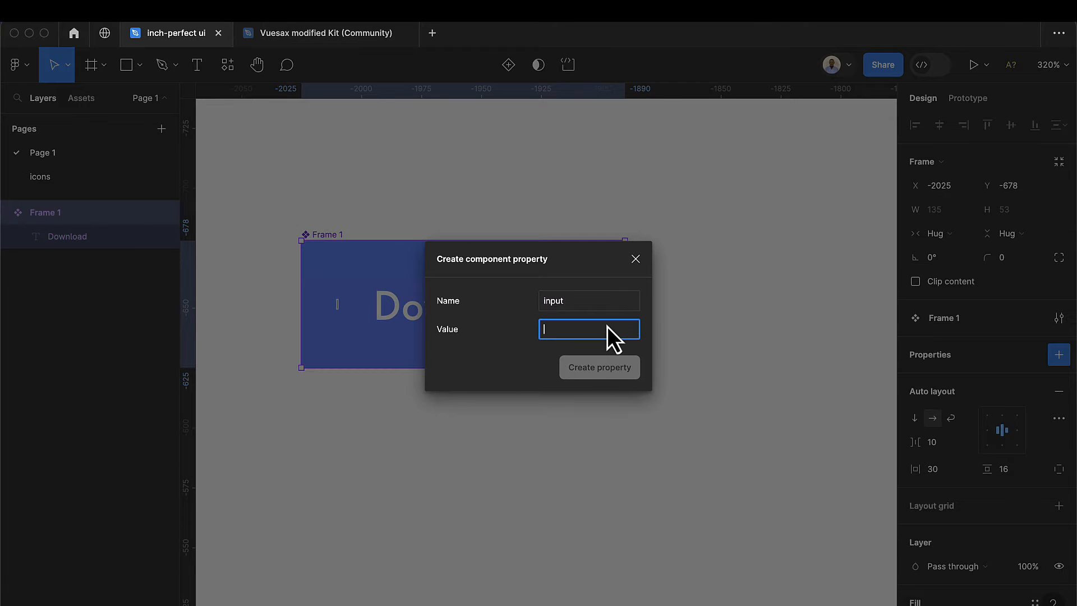
type("Downloads")
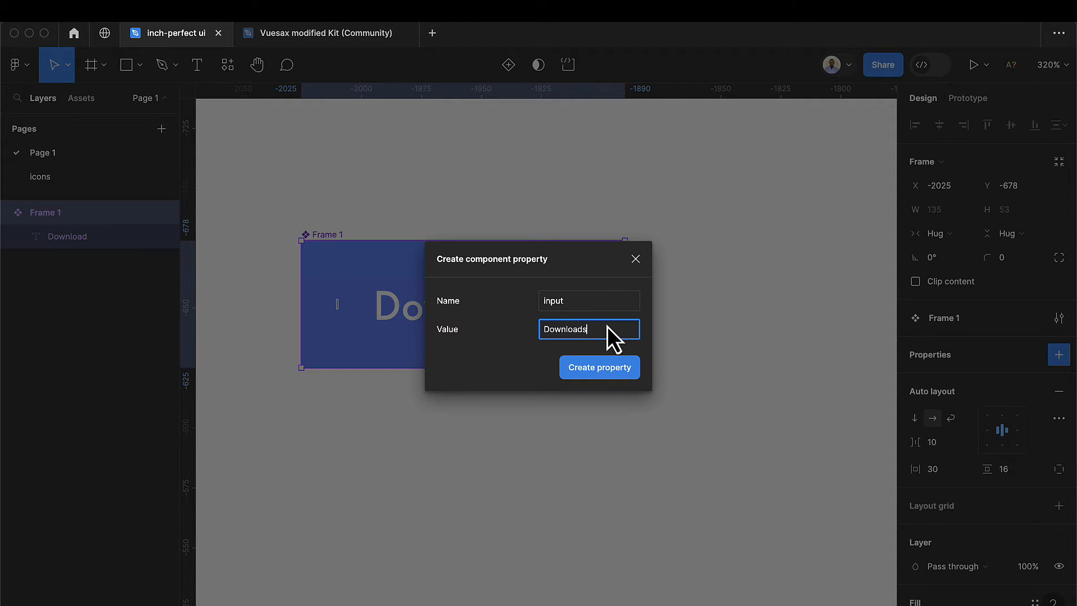
left_click(590, 373)
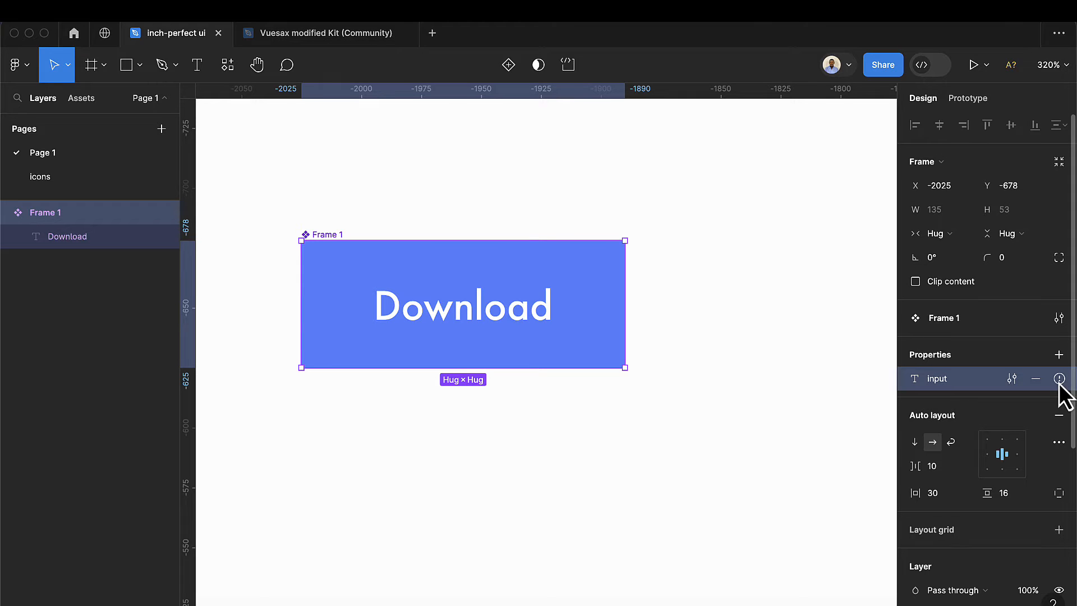
Link the content of the button's Download text layer to the "input" property.
mouse_move(1060, 386)
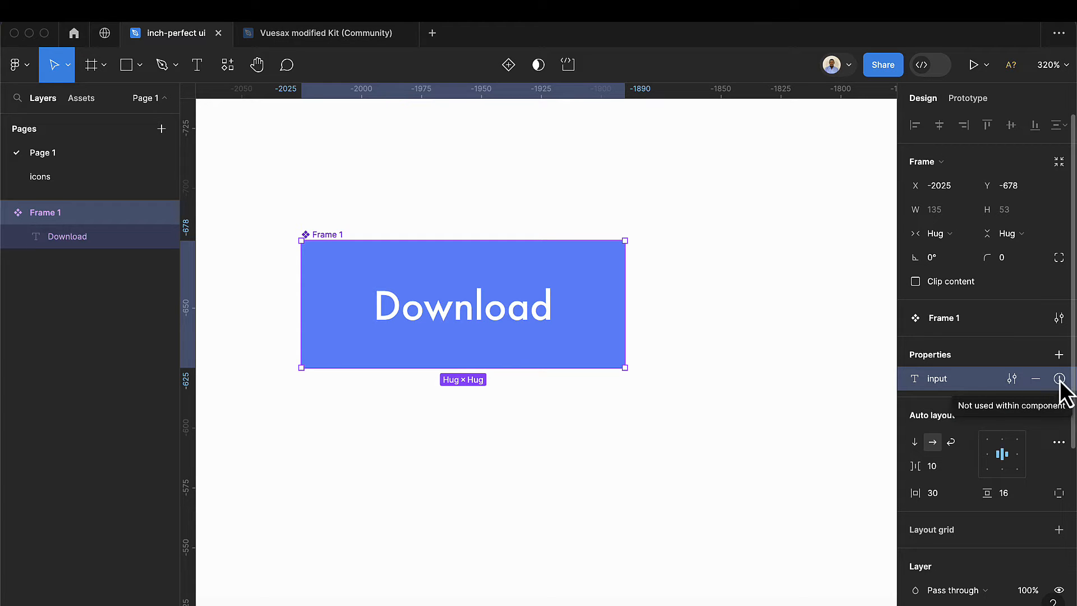
double_click(508, 324)
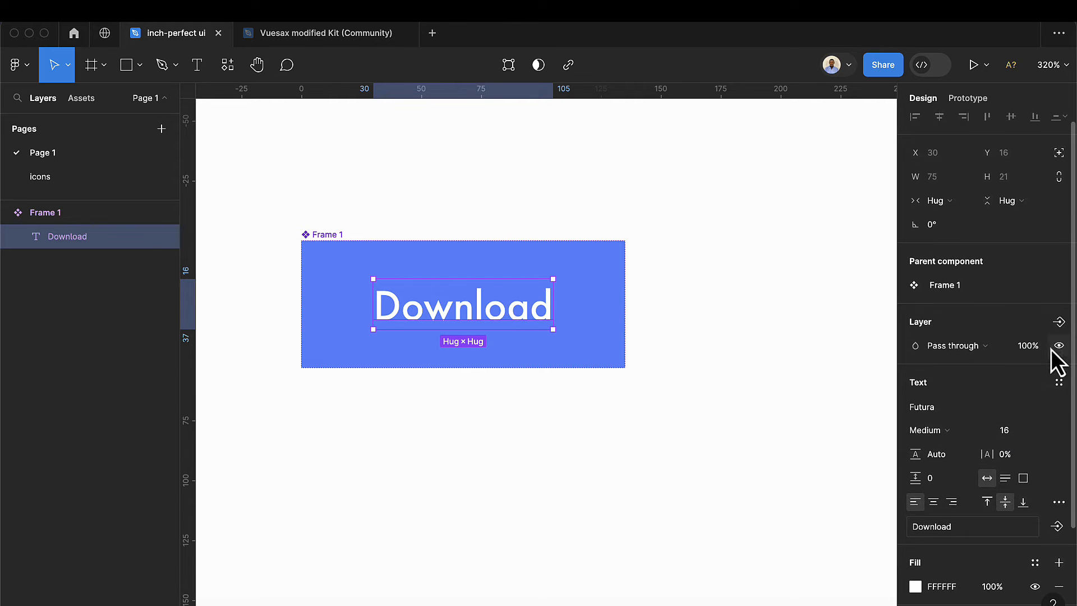
scroll(1055, 360, "down", 3)
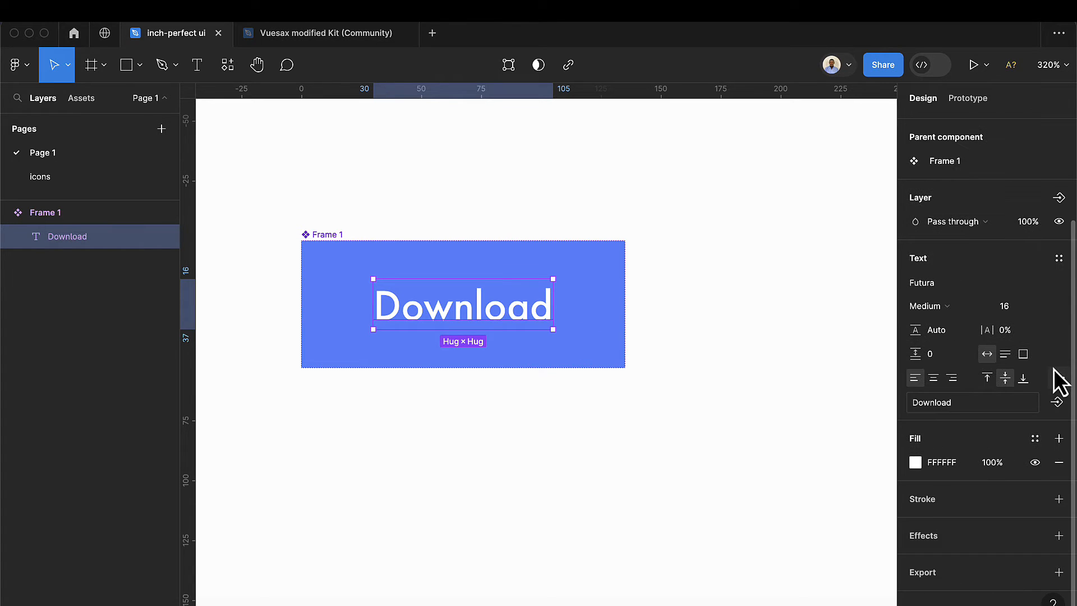
left_click(1058, 403)
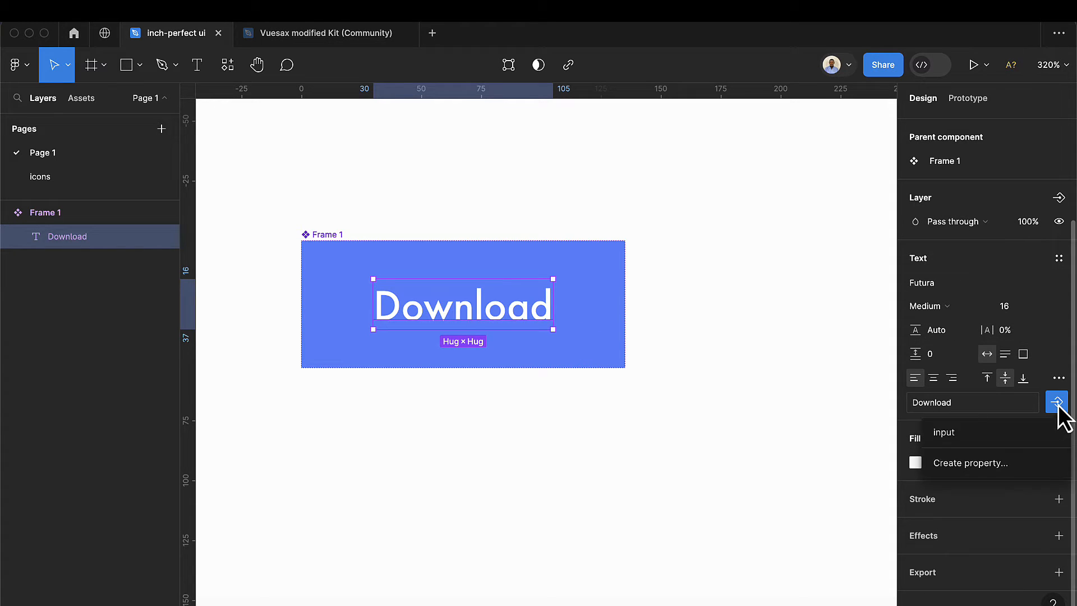
left_click(987, 433)
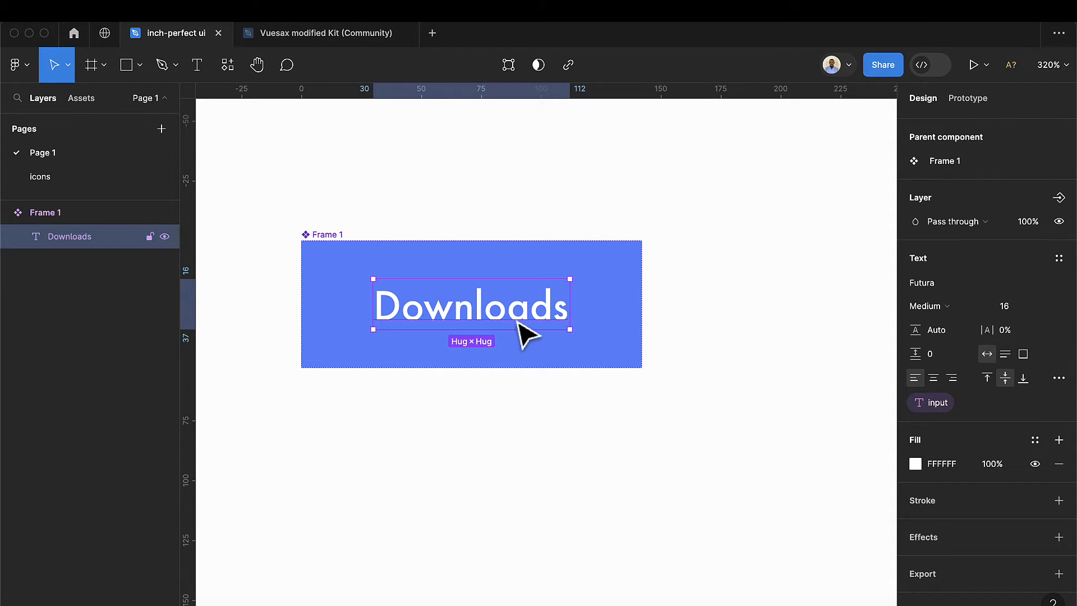
Create an instance swap property on the button component named "icon left" with the add-circle icon as its value.
left_click(326, 237)
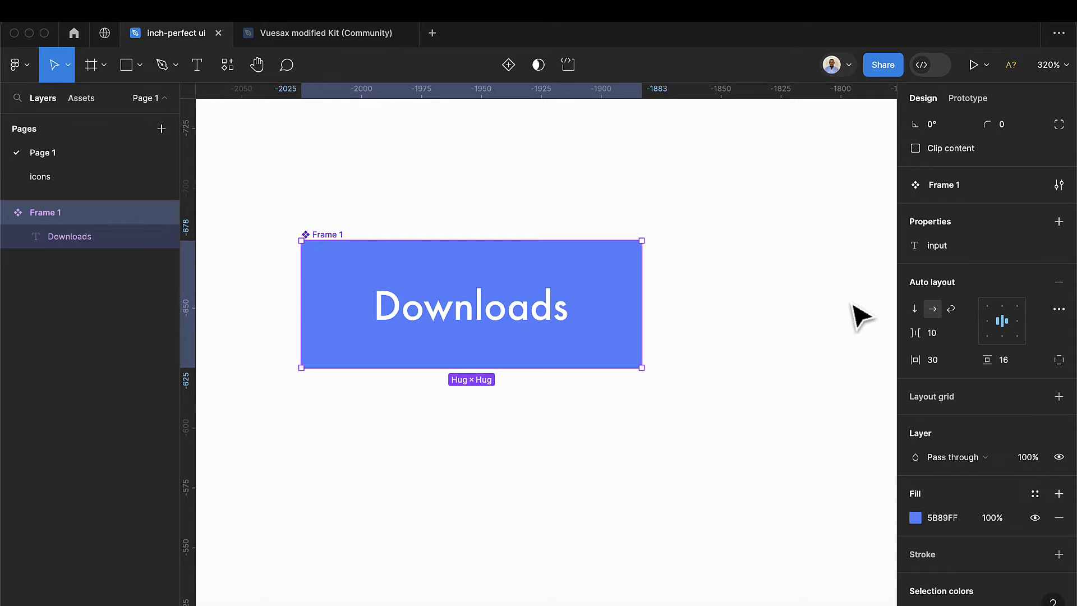
scroll(1030, 302, "up", 3)
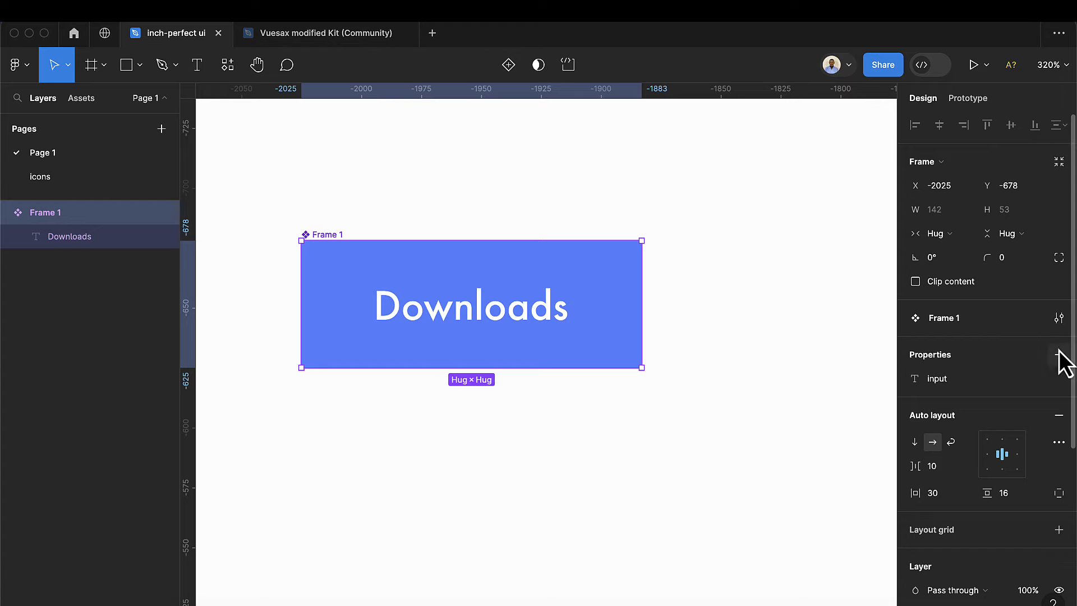
left_click(1059, 356)
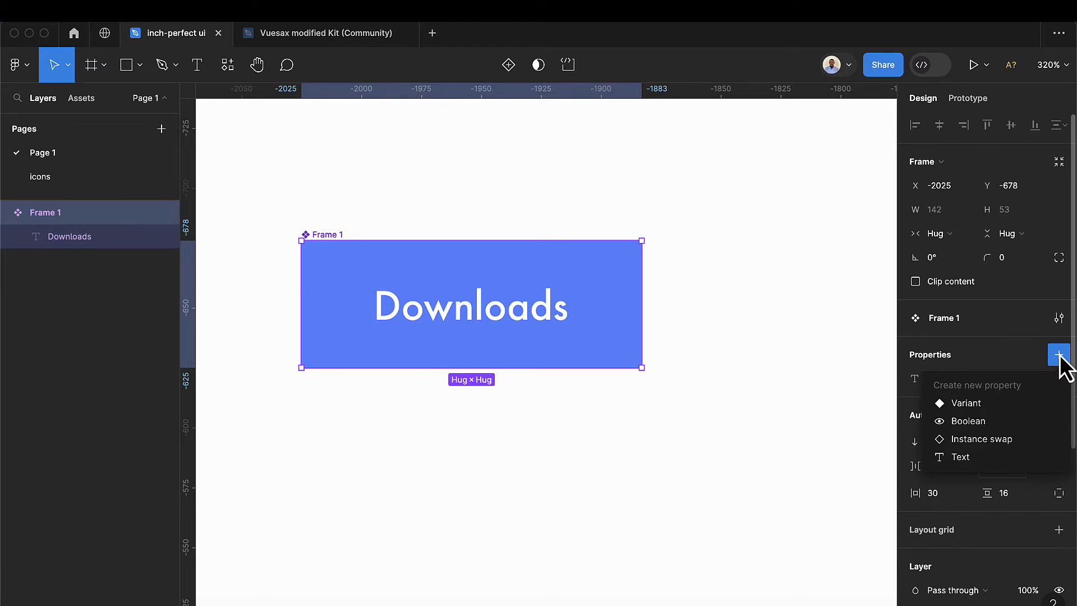
left_click(1004, 439)
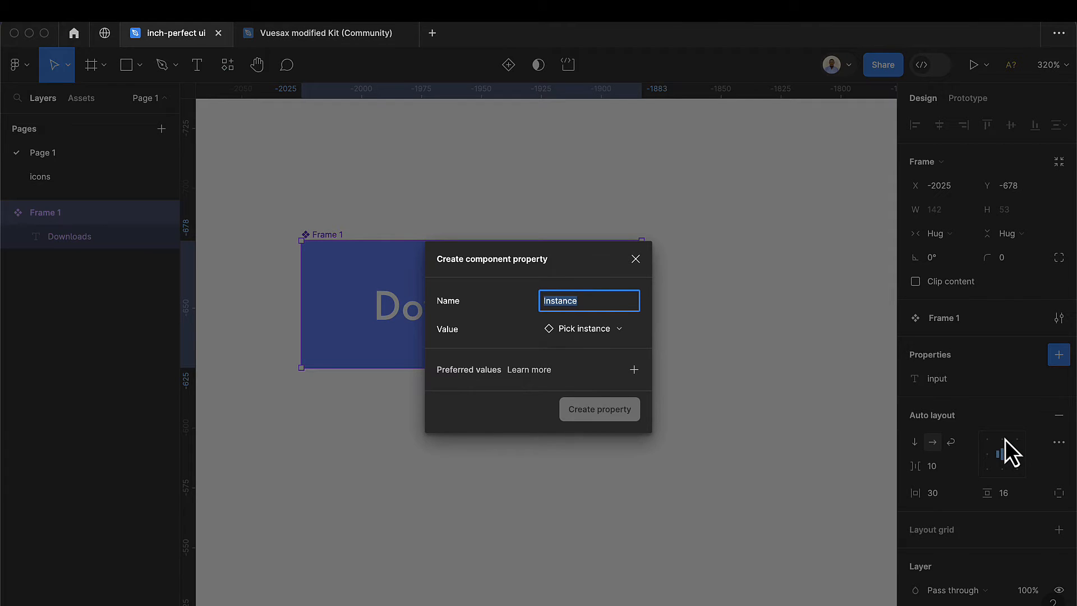
type("icon left")
left_click(583, 330)
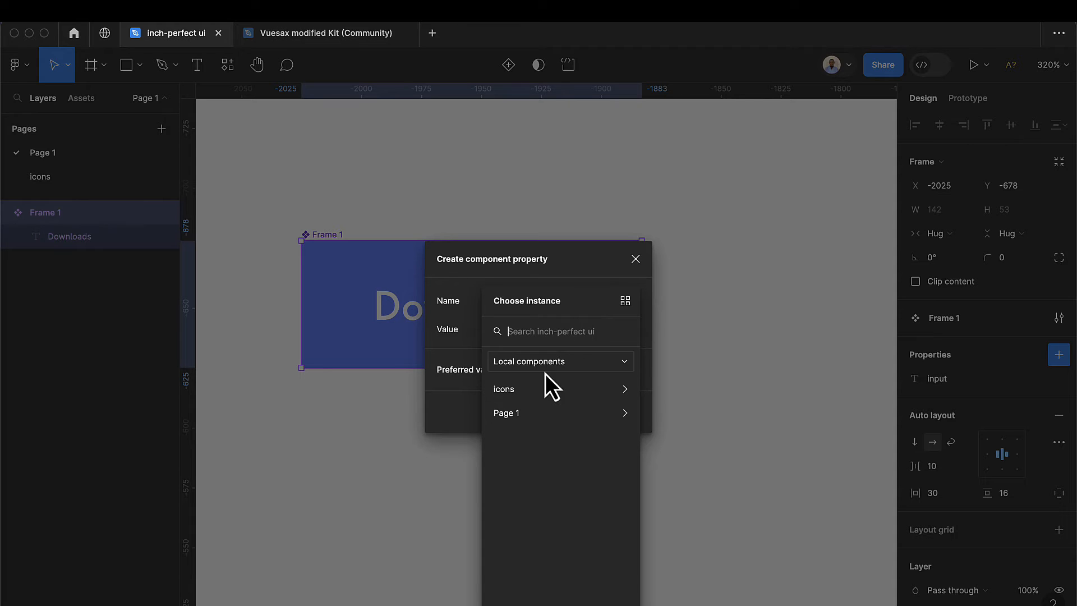
left_click(532, 392)
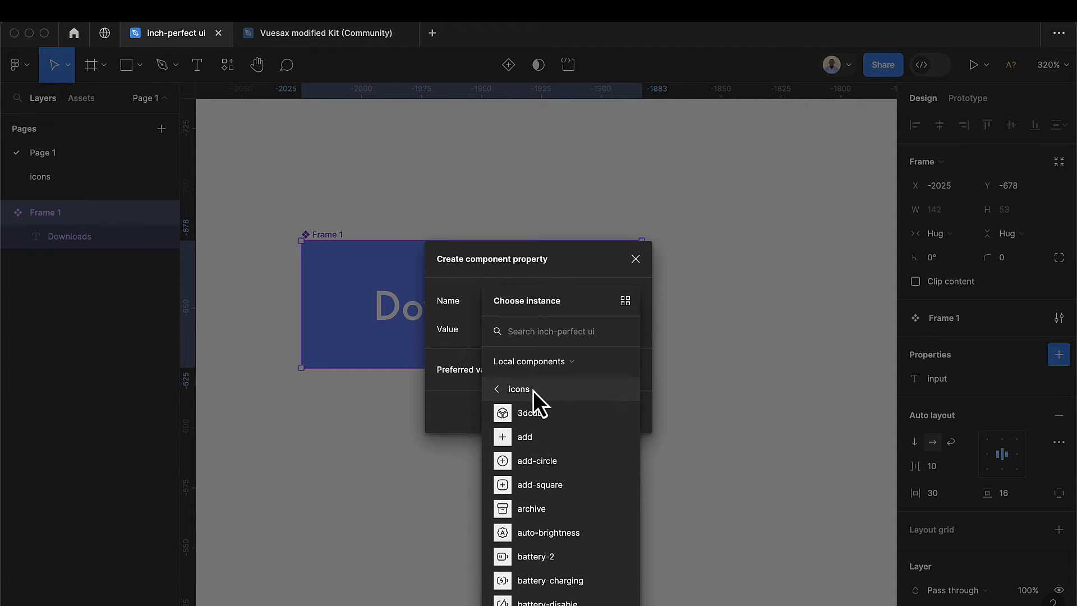
left_click(541, 466)
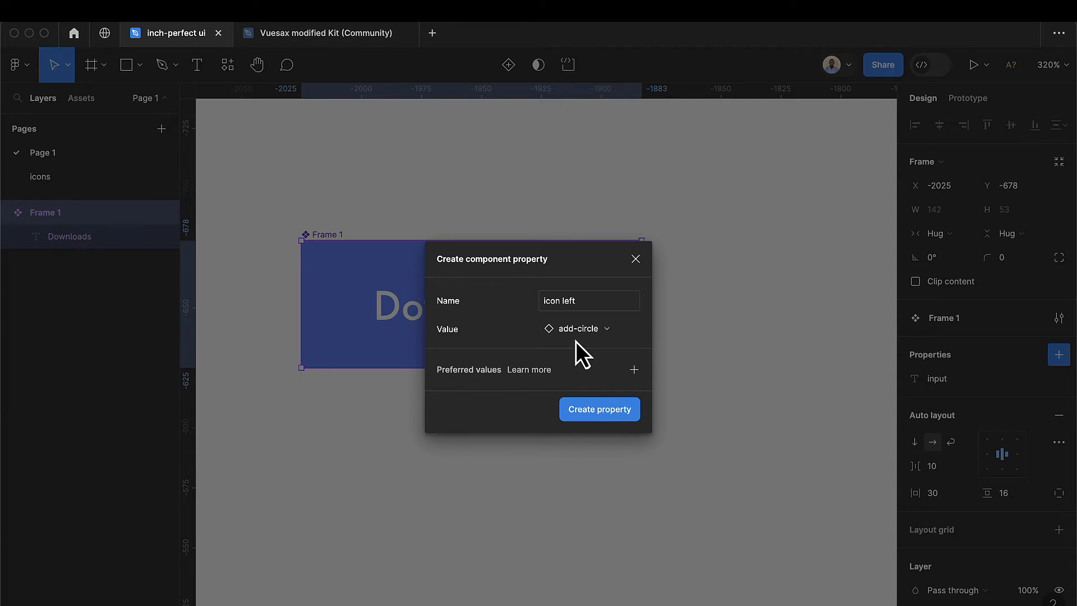
left_click(597, 412)
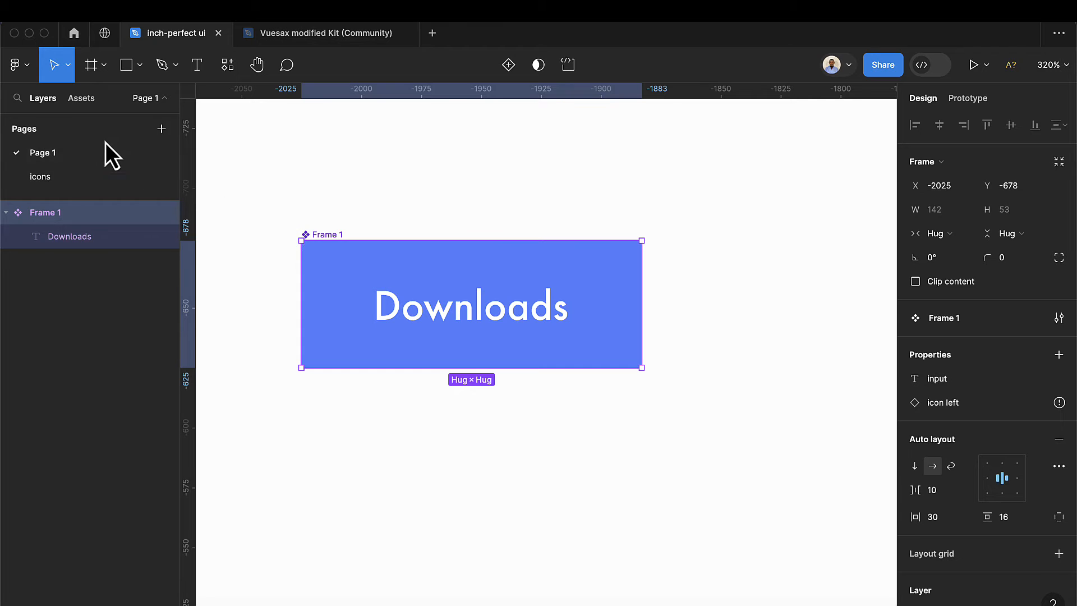
Copy the linear variant of the battery-empty icon from the Essetional frame on the icons page.
left_click(48, 179)
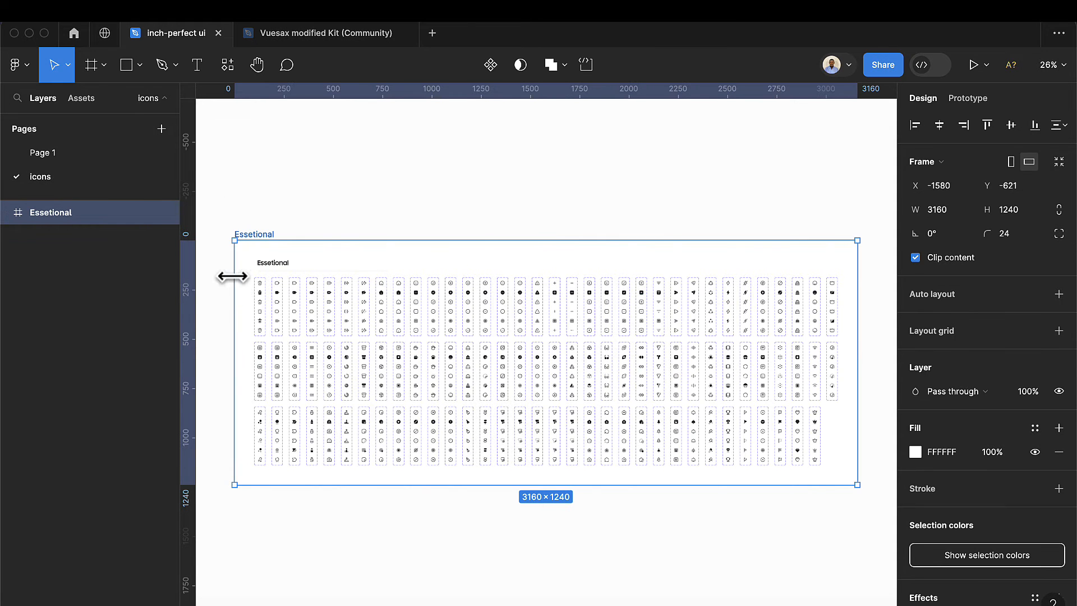
scroll(275, 301, "up", 5)
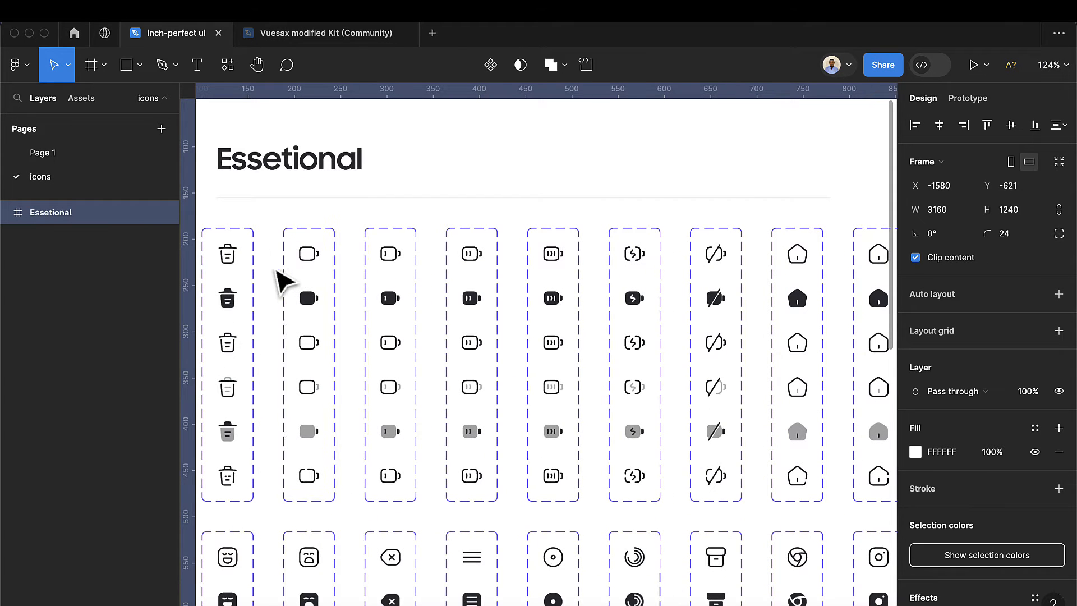
left_click(310, 267)
left_click(309, 258)
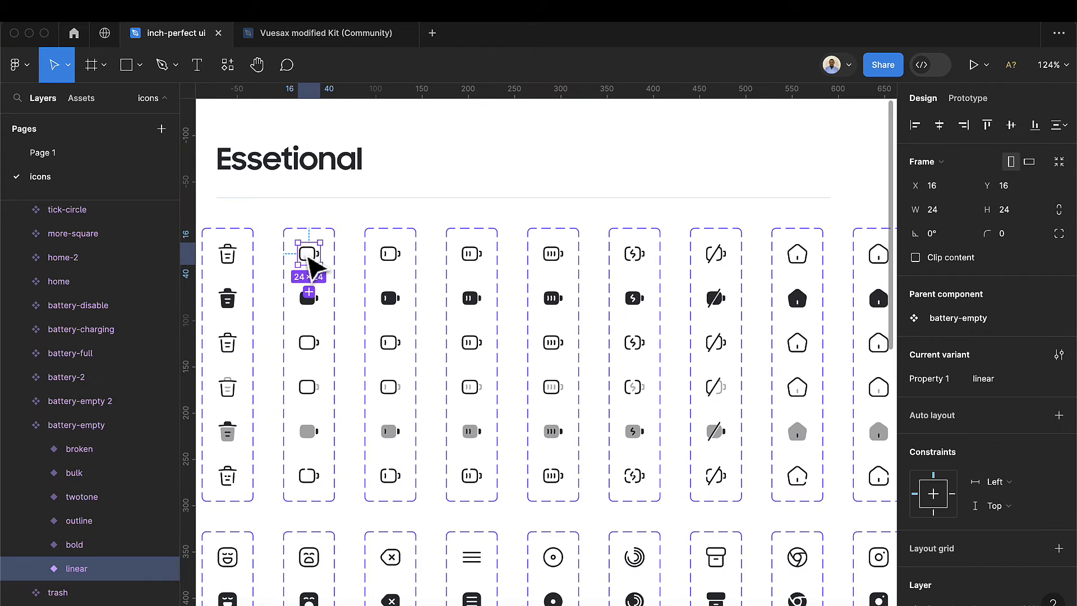
Paste the battery-empty icon into the button component on Page 1 and place it before the Downloads text.
left_click(61, 154)
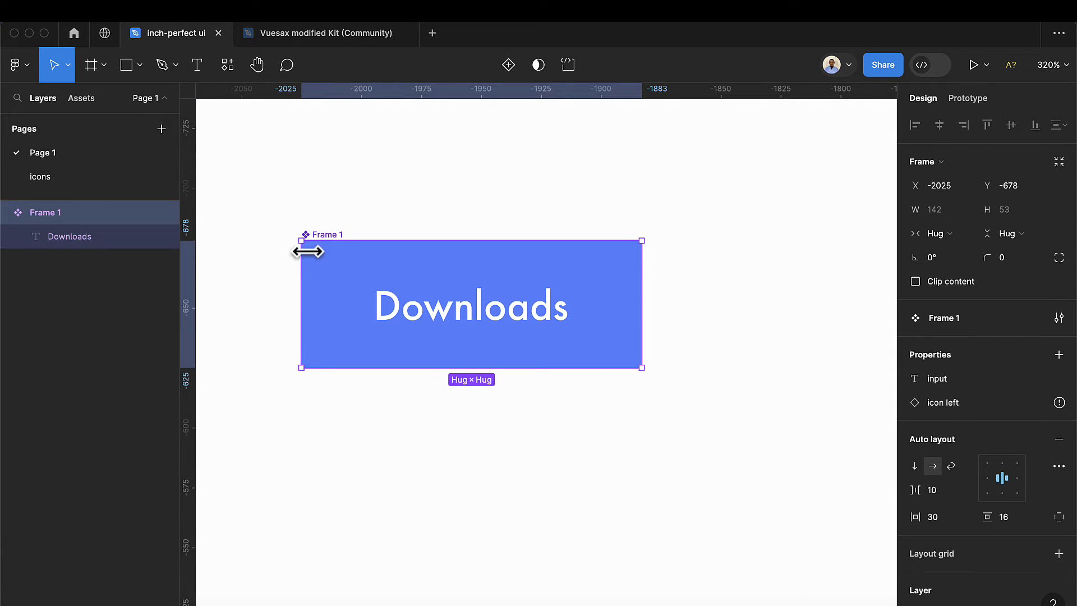
left_click(336, 273)
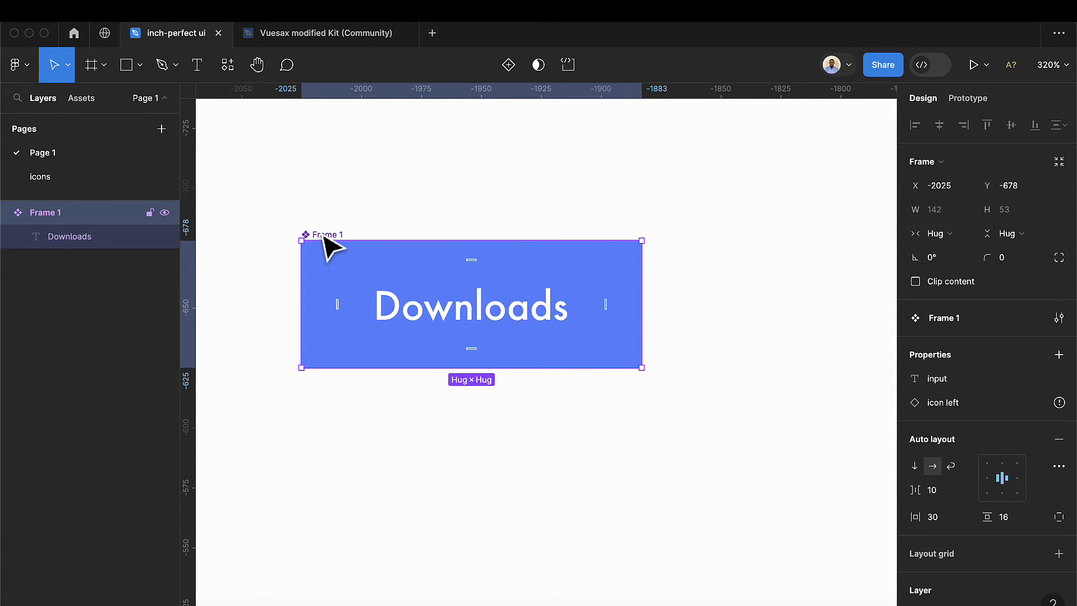
key("ctrl+v")
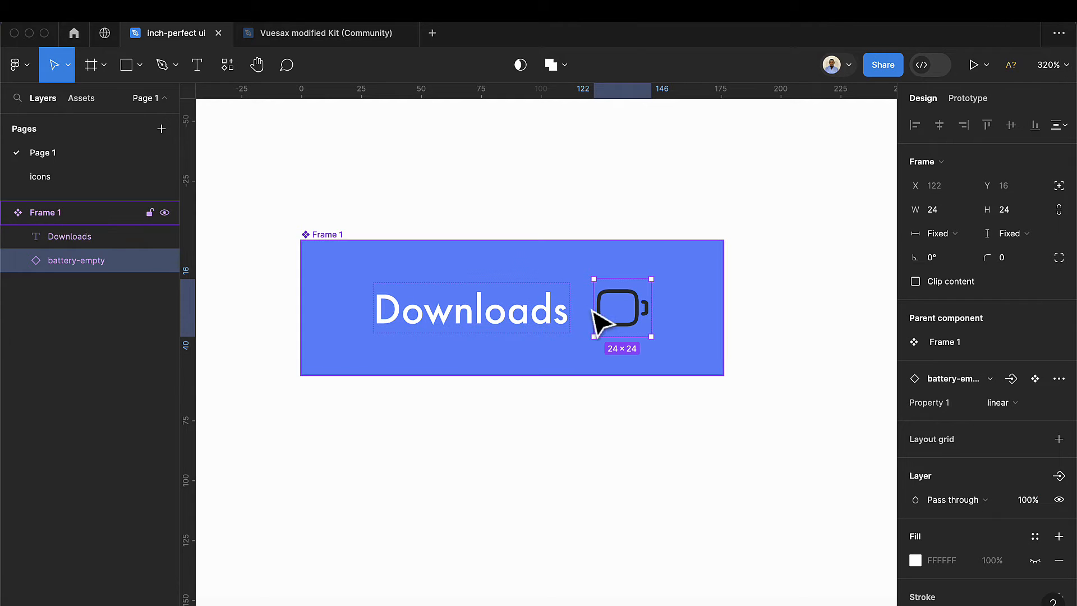
key("Left")
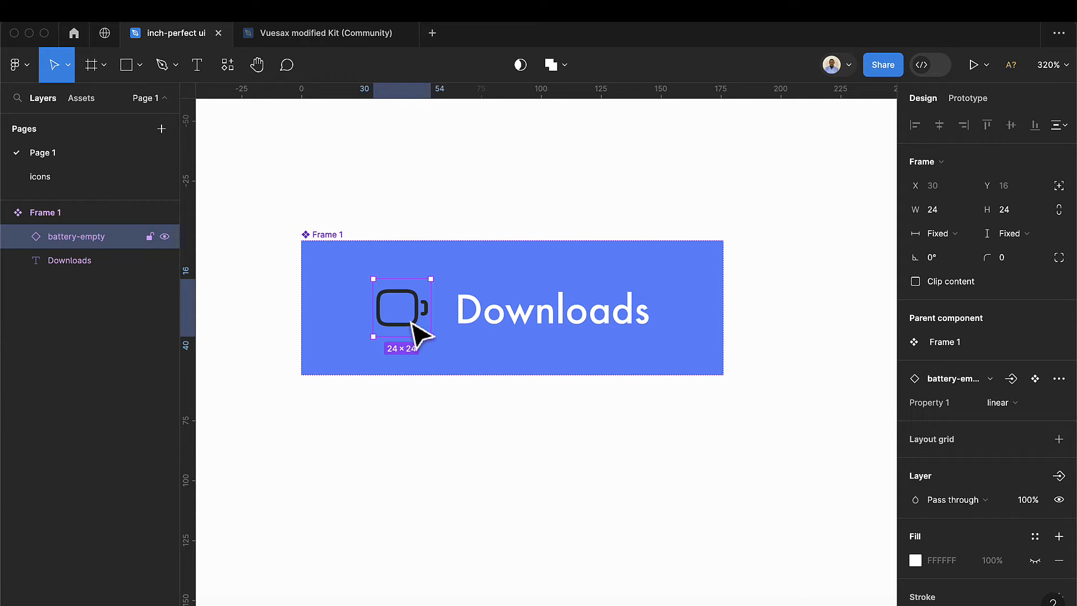
Link the battery-empty icon instance in the button component to the "icon left" instance swap property.
scroll(986, 392, "down", 1)
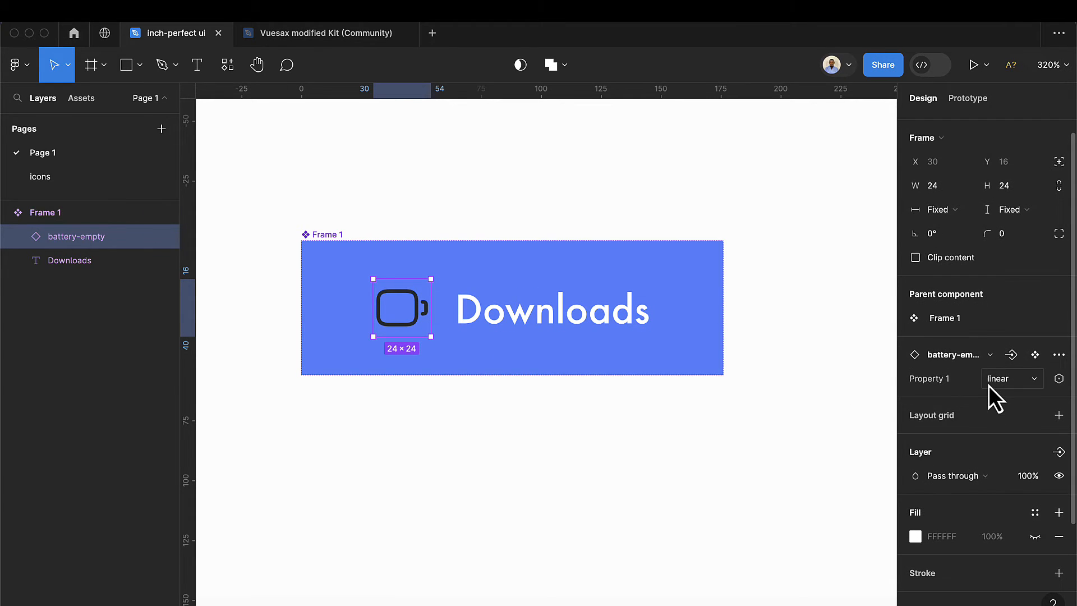
left_click(327, 243)
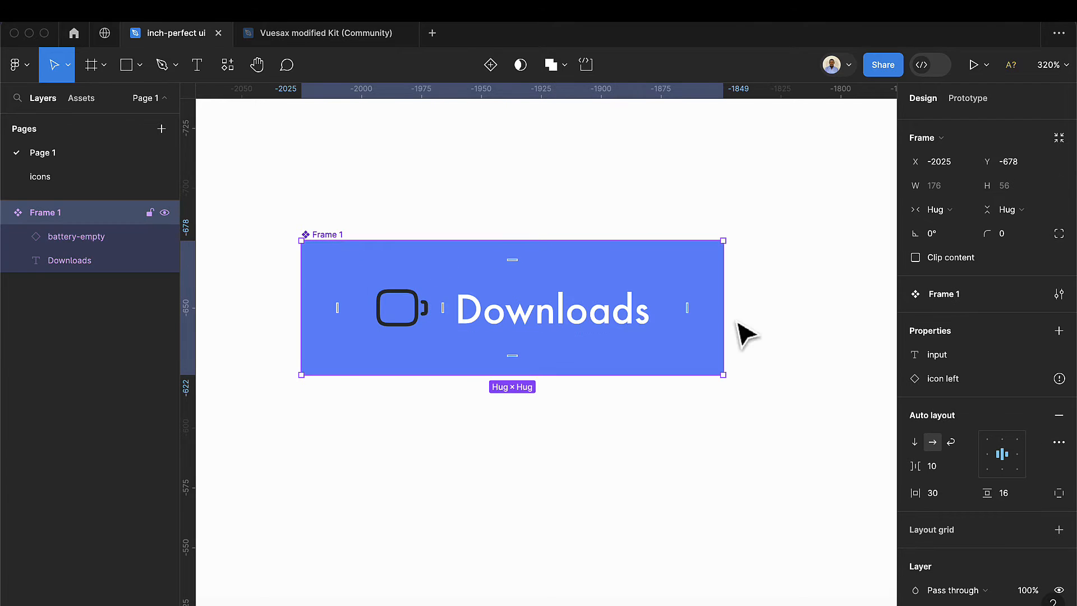
left_click(1059, 378)
mouse_move(1059, 386)
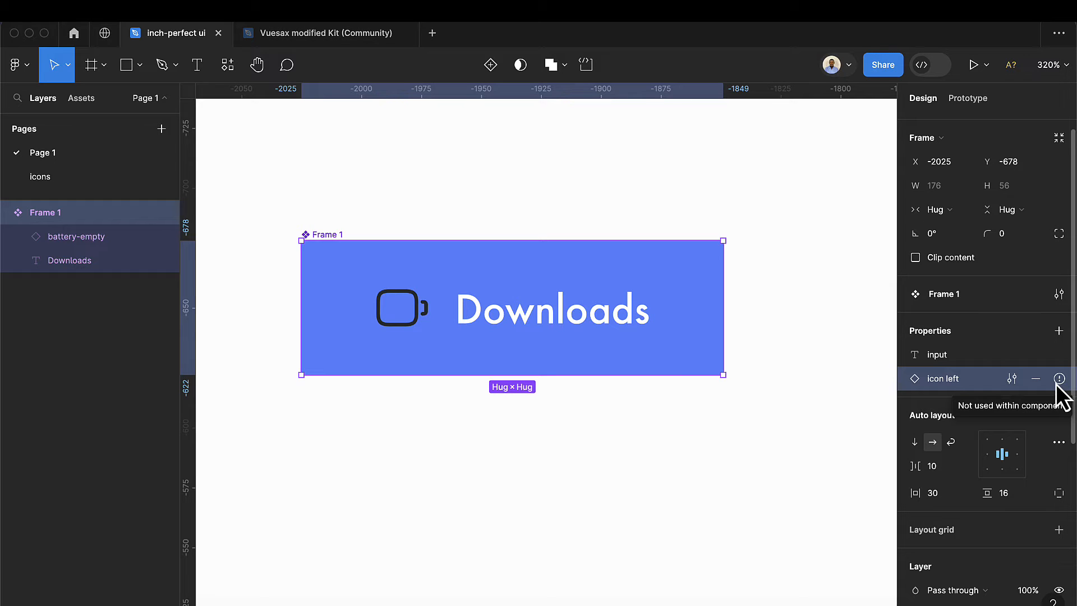
left_click(405, 318)
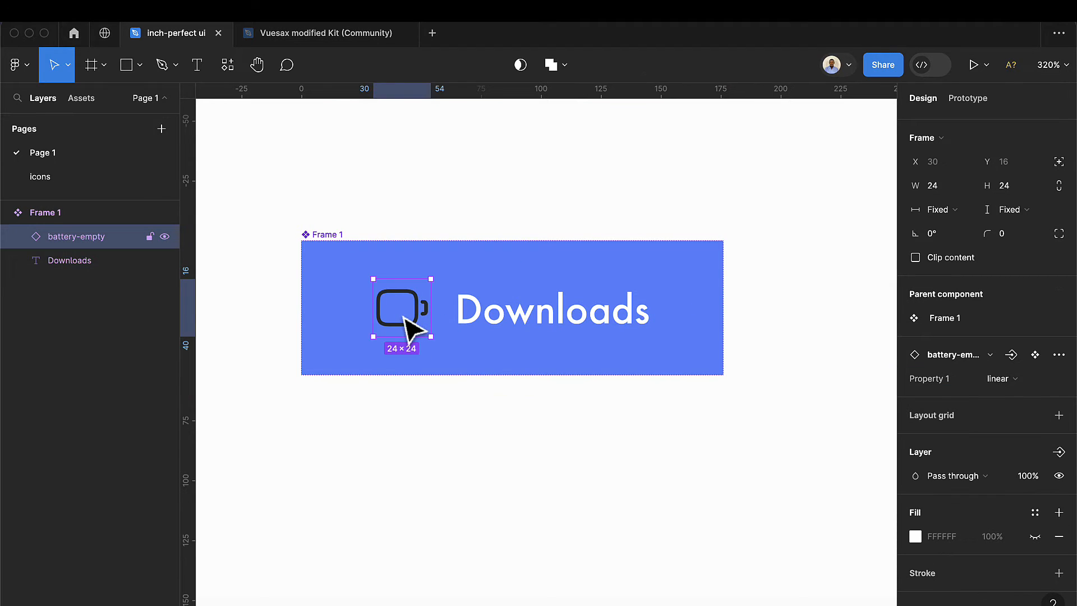
left_click(1011, 354)
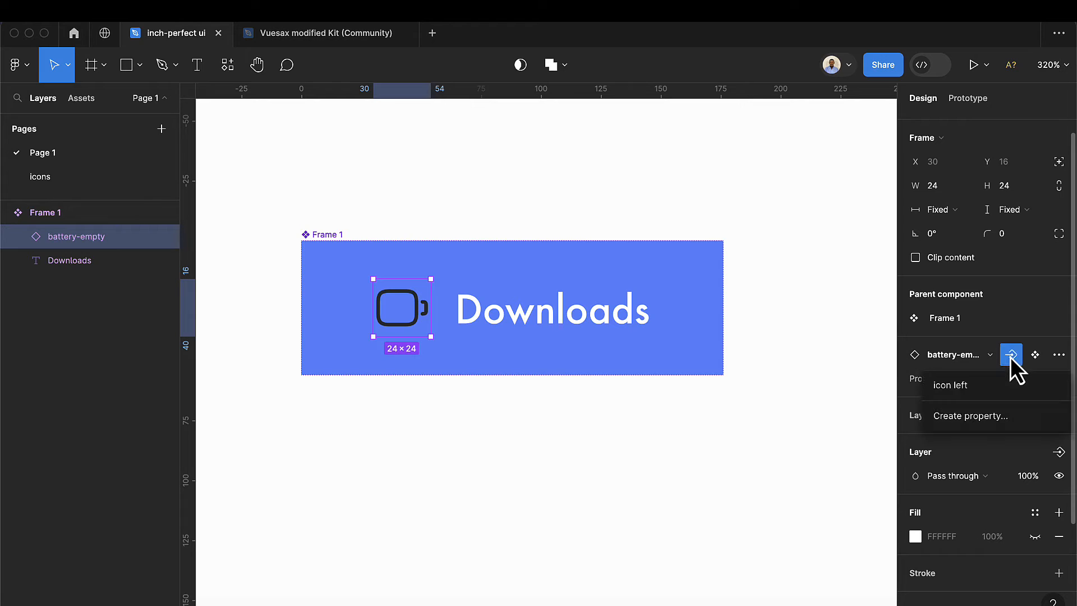
left_click(965, 385)
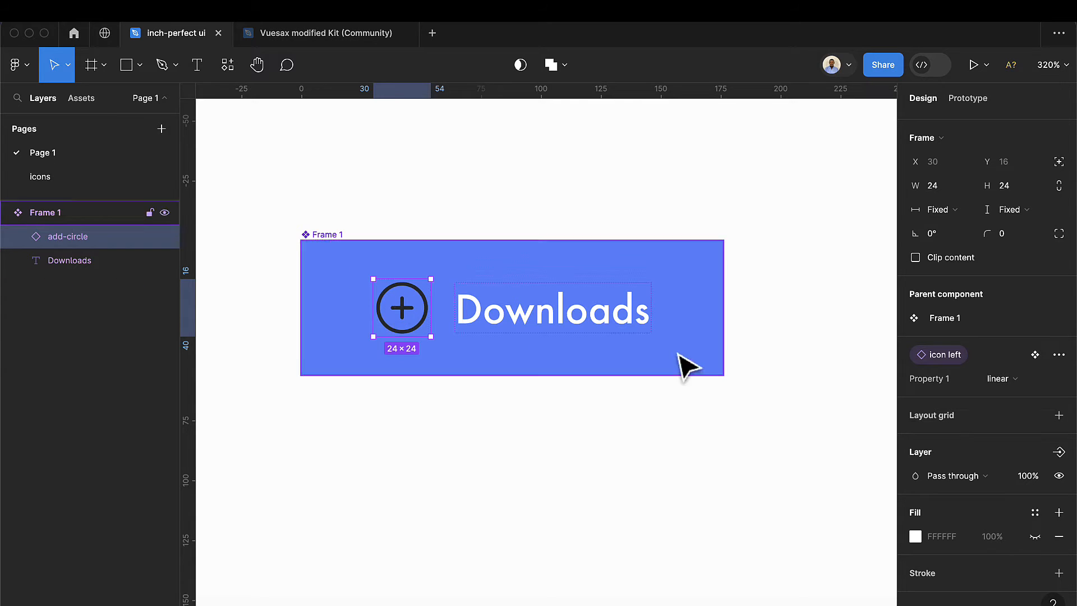
Recolor the linear add-circle icon in the button component to white (FFFFFF).
scroll(983, 388, "down", 3)
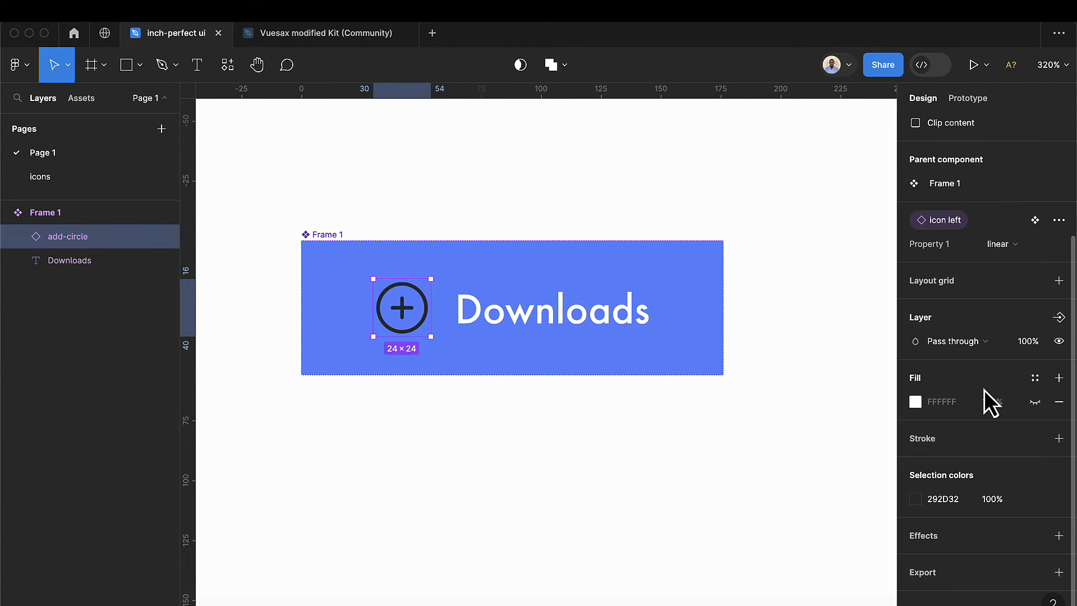
left_click(916, 498)
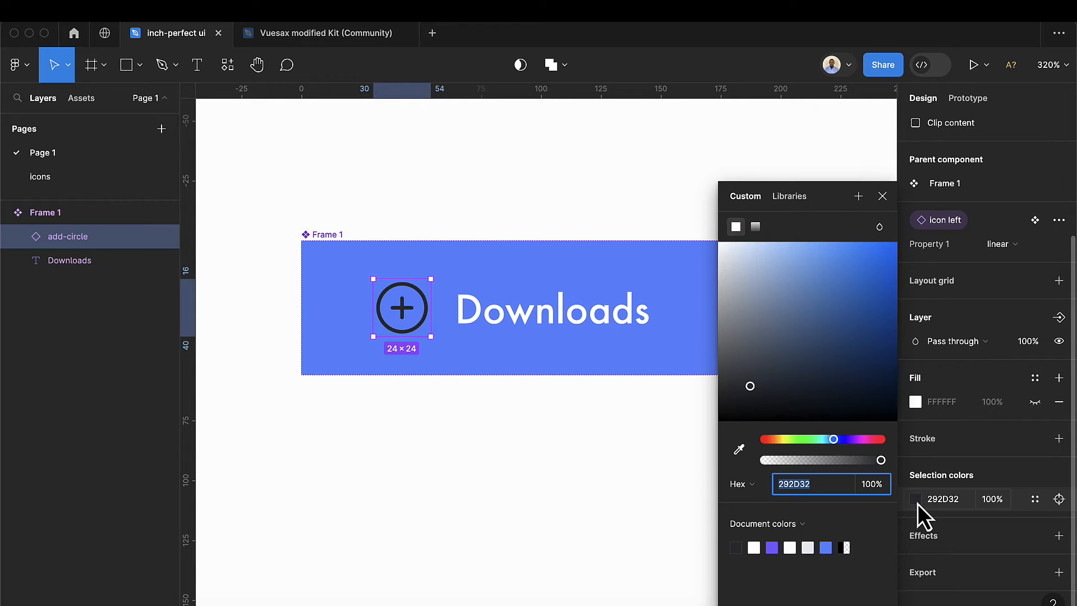
left_click(754, 547)
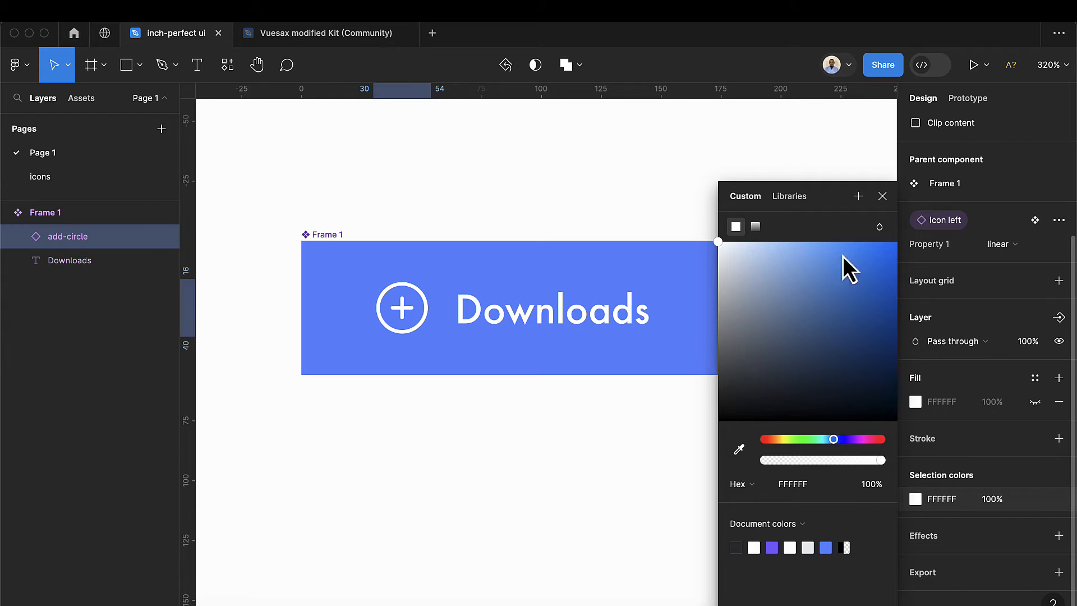
left_click(881, 196)
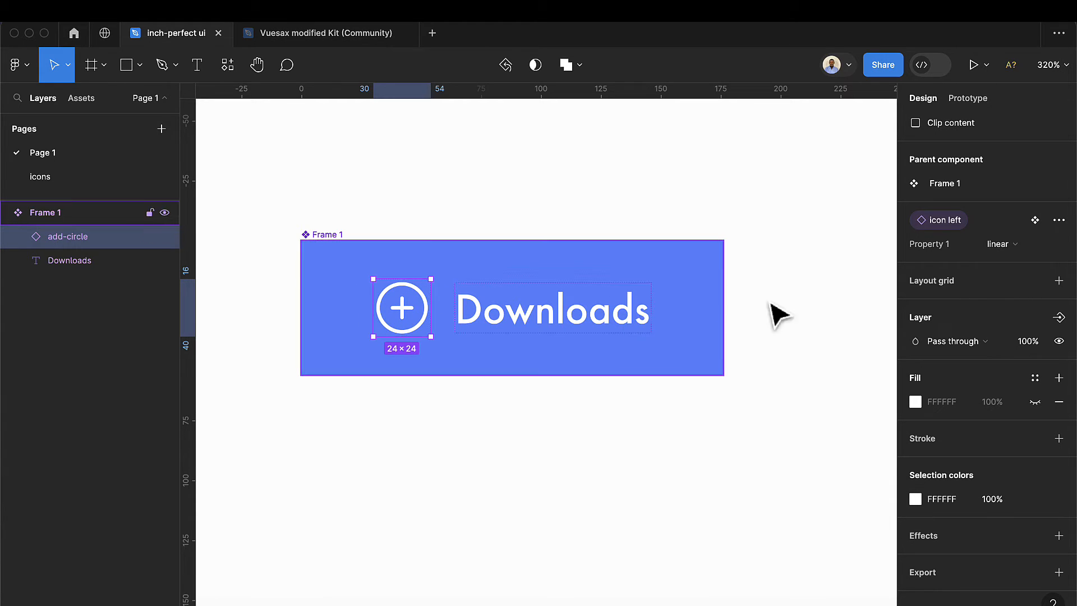
Switch the add-circle icon's Property 1 to the broken style and recolor the icon white (FFFFFF).
scroll(965, 282, "up", 1)
left_click(1008, 275)
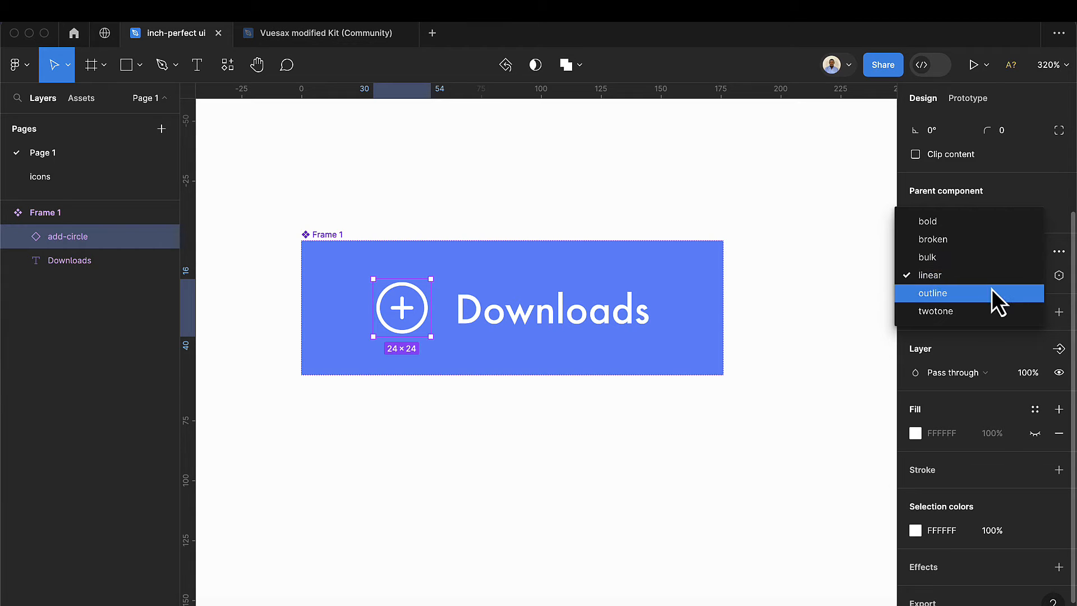
left_click(992, 291)
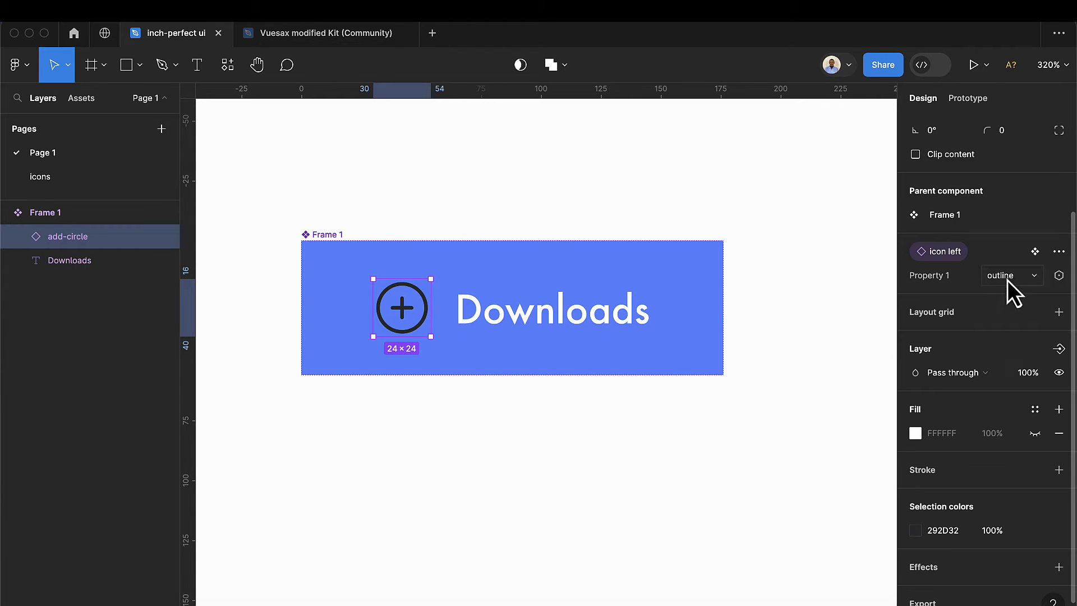
left_click(1006, 277)
left_click(950, 222)
left_click(915, 534)
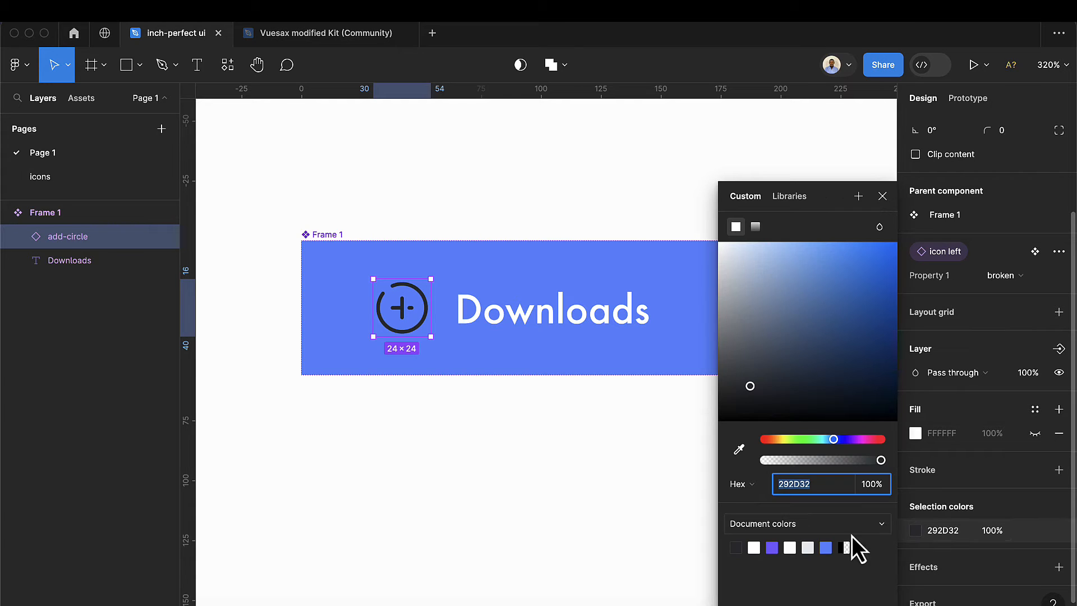
left_click(757, 549)
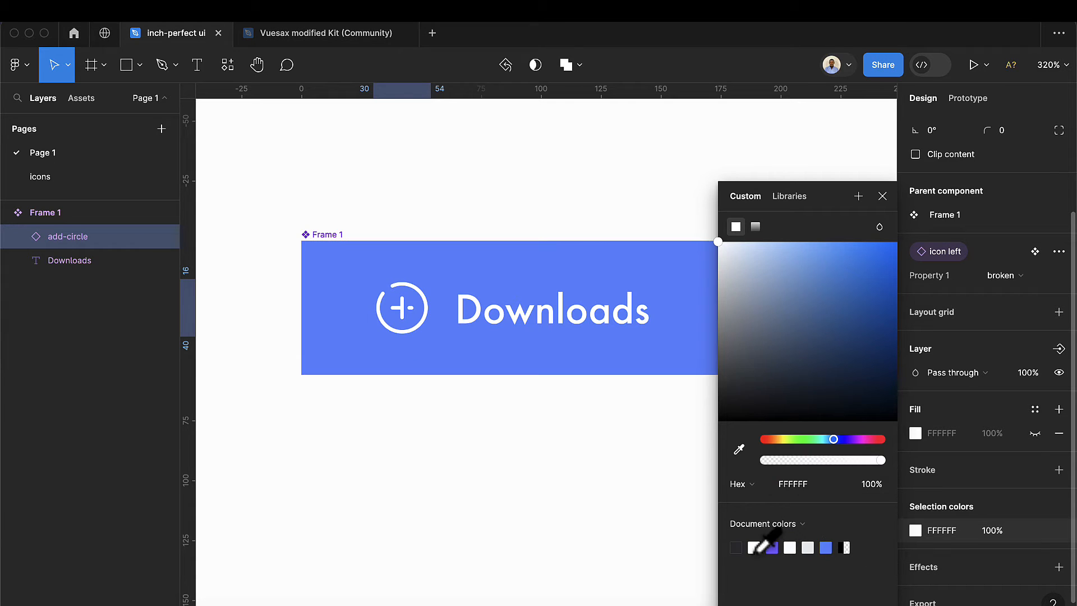
left_click(882, 196)
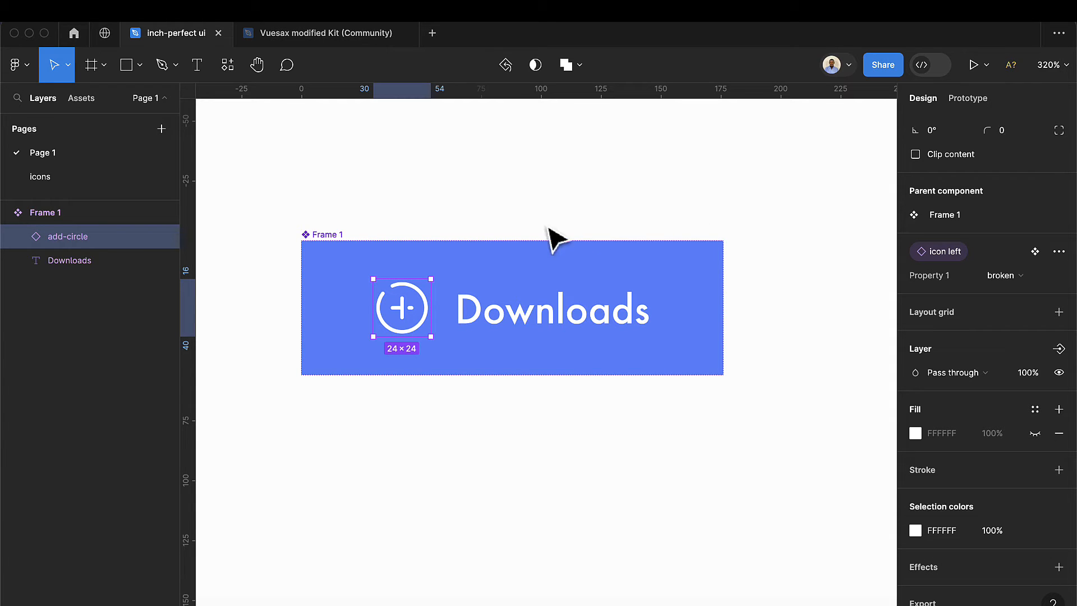
Create a boolean property on the button component named "visible icon left" with the value True.
left_click(331, 235)
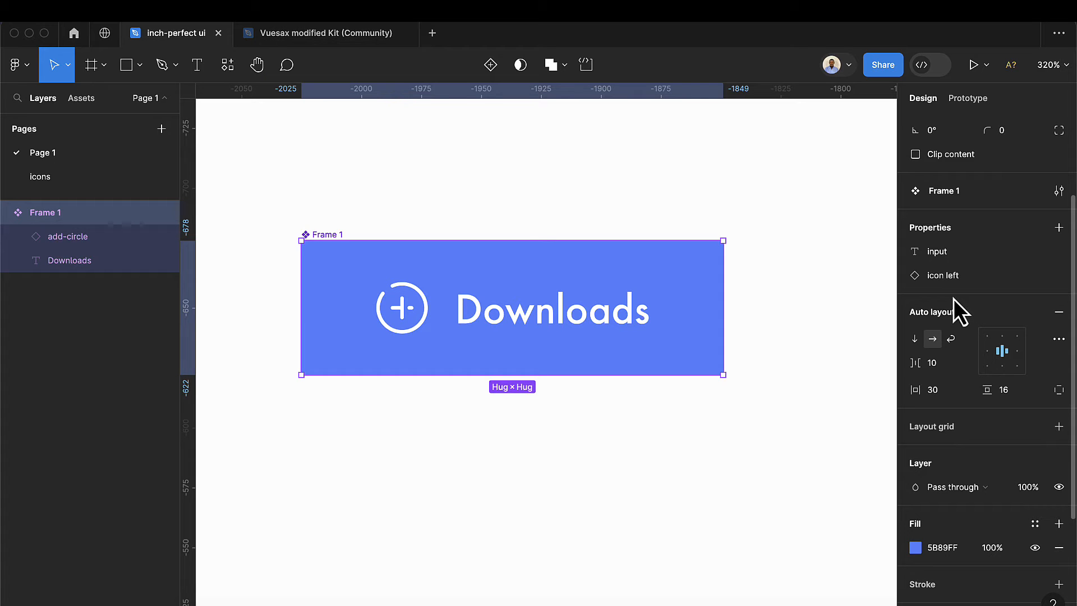
mouse_move(965, 282)
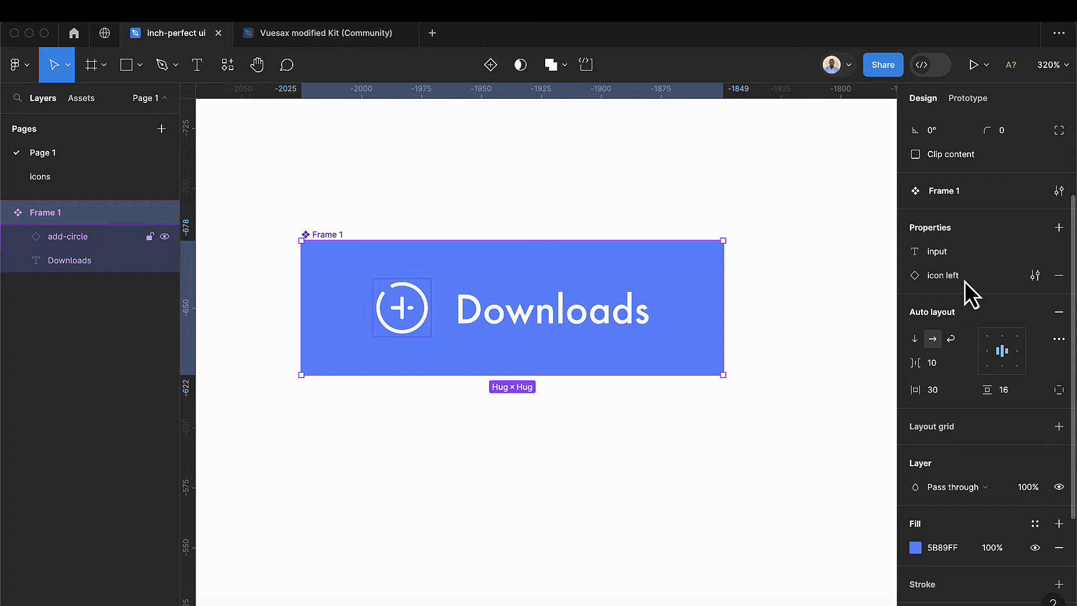
left_click(1059, 228)
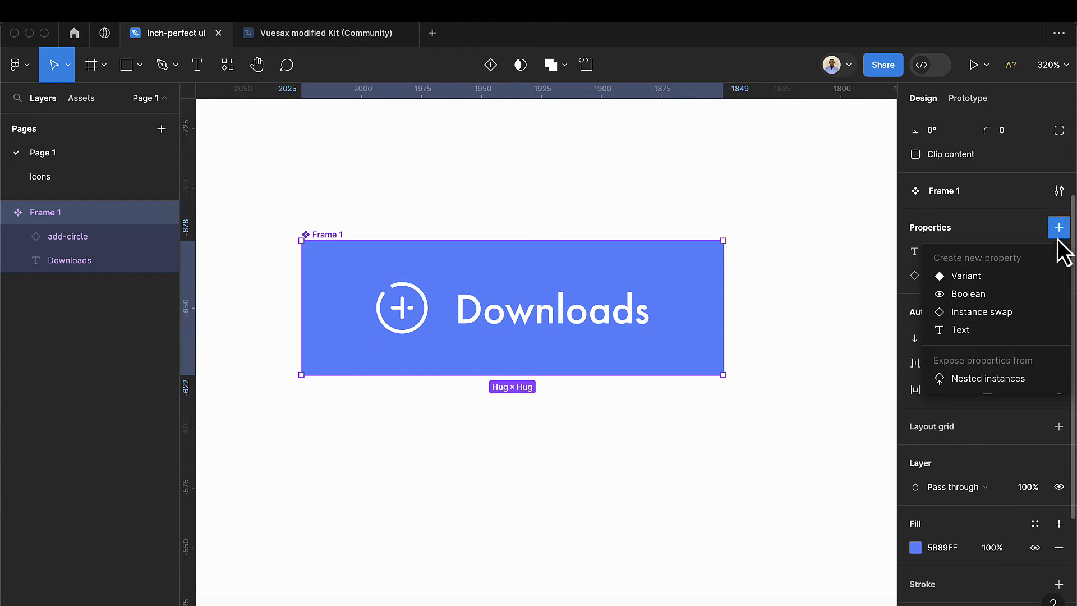
left_click(994, 295)
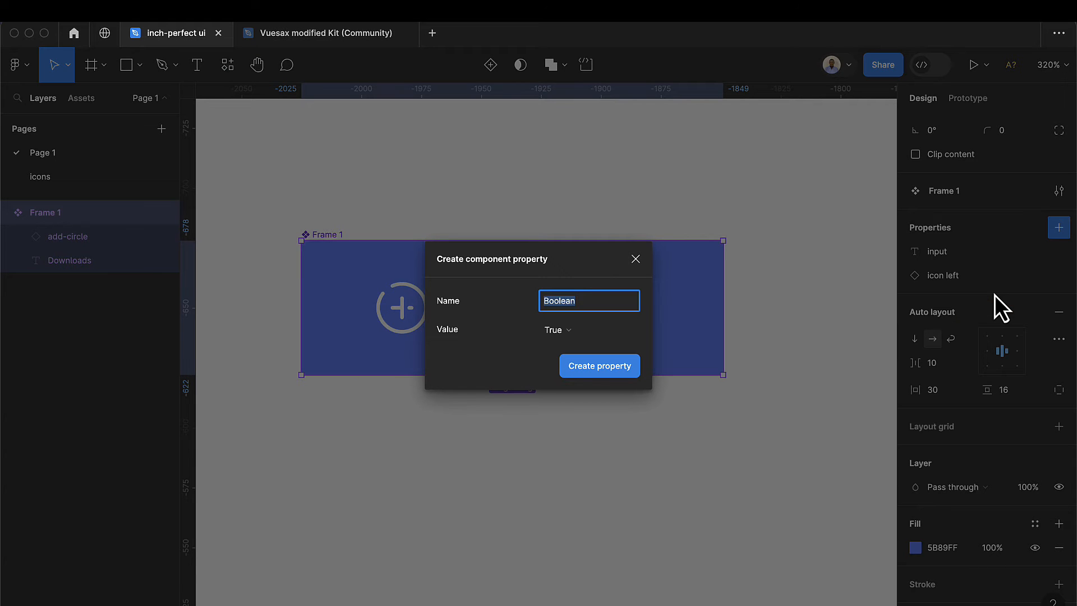
key("BackSpace")
type("visible icon left")
left_click(596, 368)
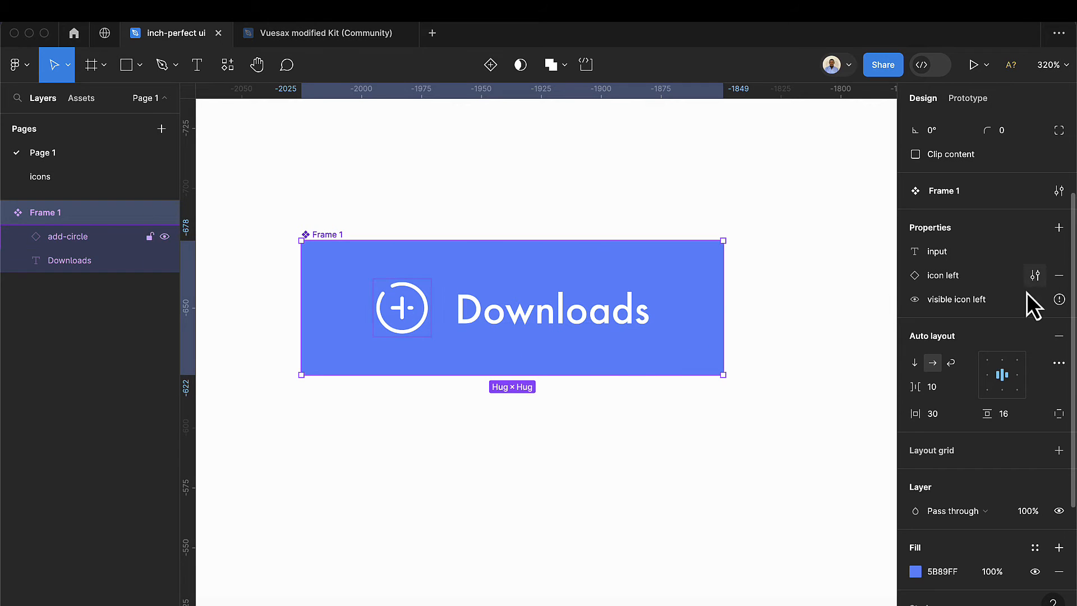
Link the layer visibility of the add-circle icon to the "visible icon left" property.
mouse_move(1057, 306)
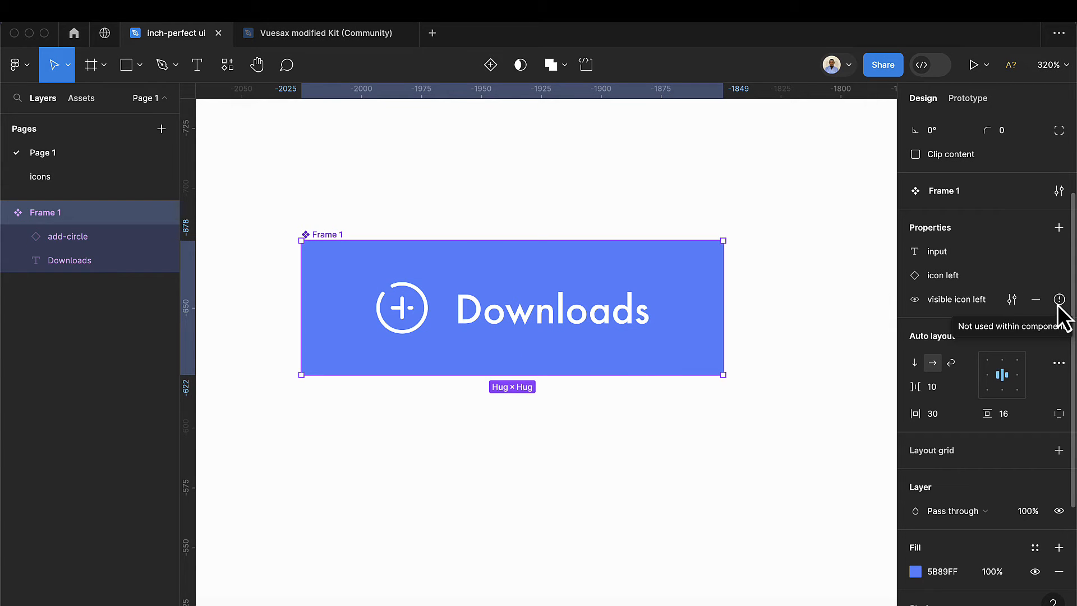
left_click(1058, 310)
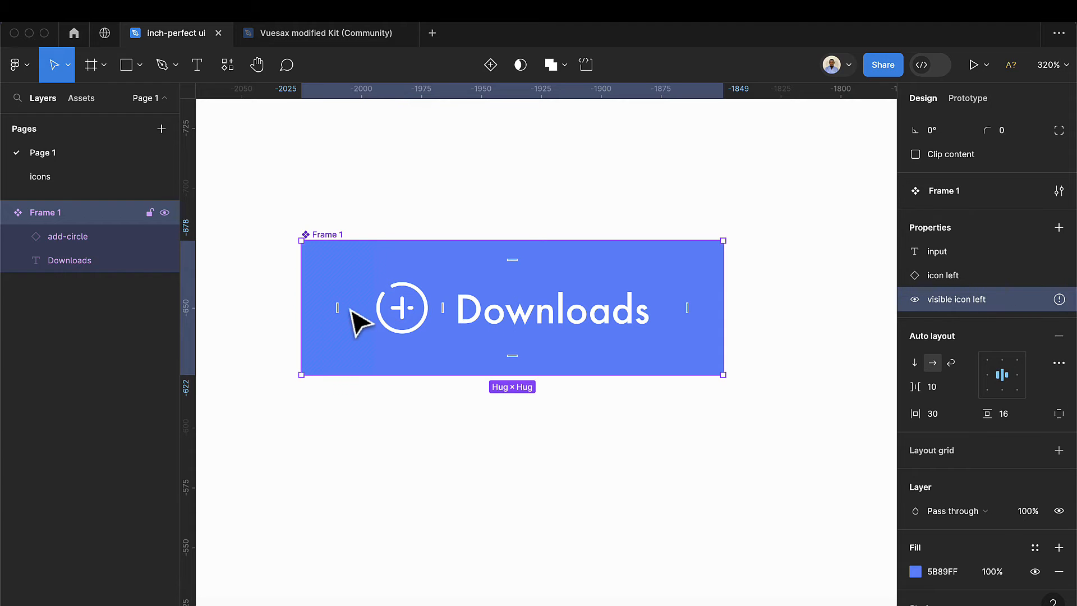
left_click(404, 317)
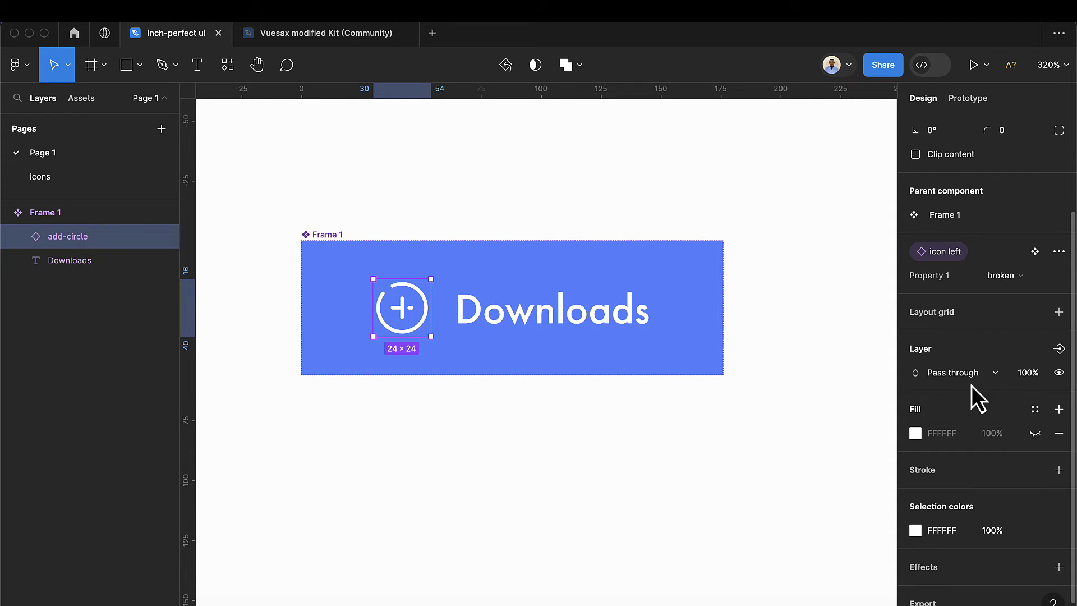
left_click(1058, 349)
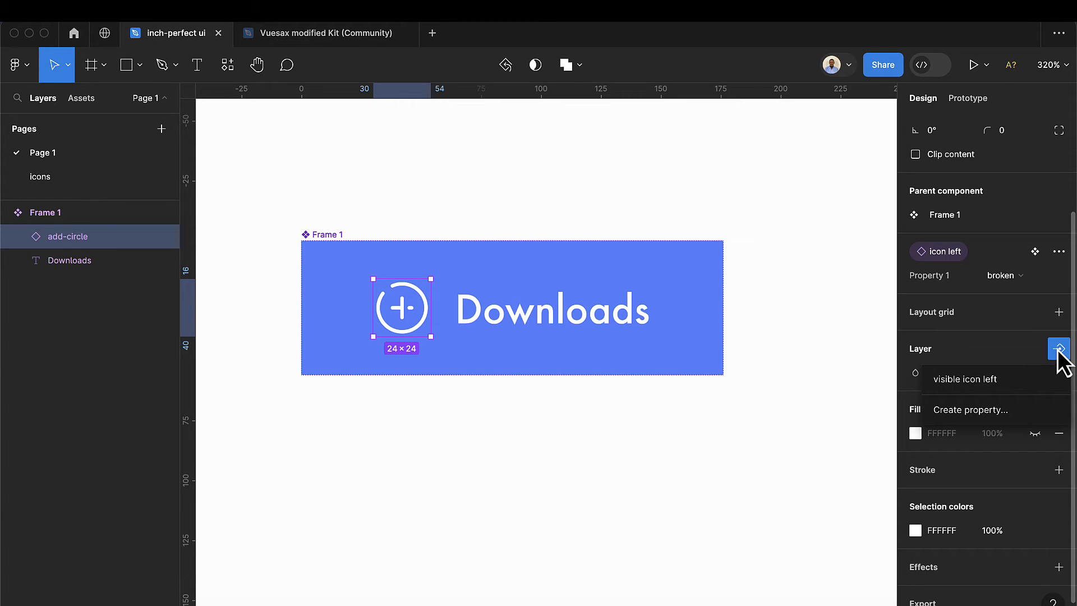
left_click(985, 379)
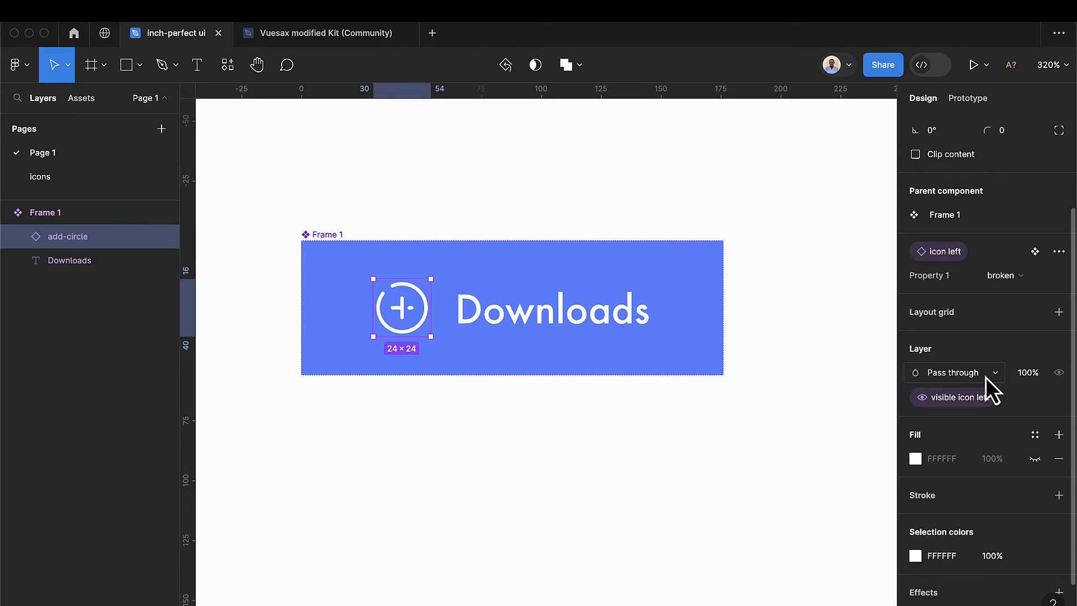
left_click(345, 239)
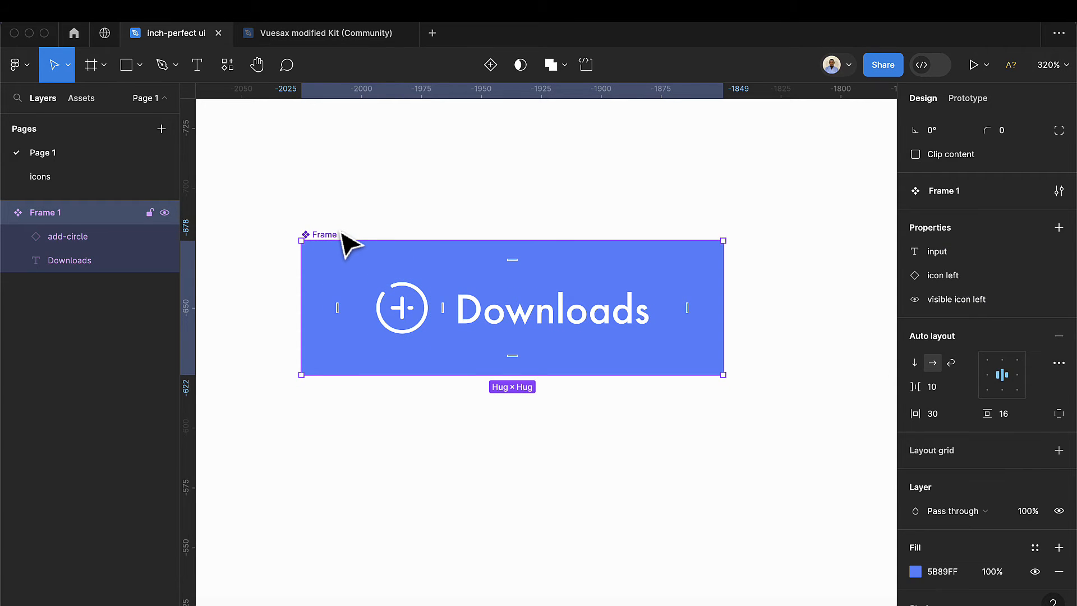
Place an instance of the Page 1 button component below the original and test switching its "visible icon left" property off and on.
left_click(82, 99)
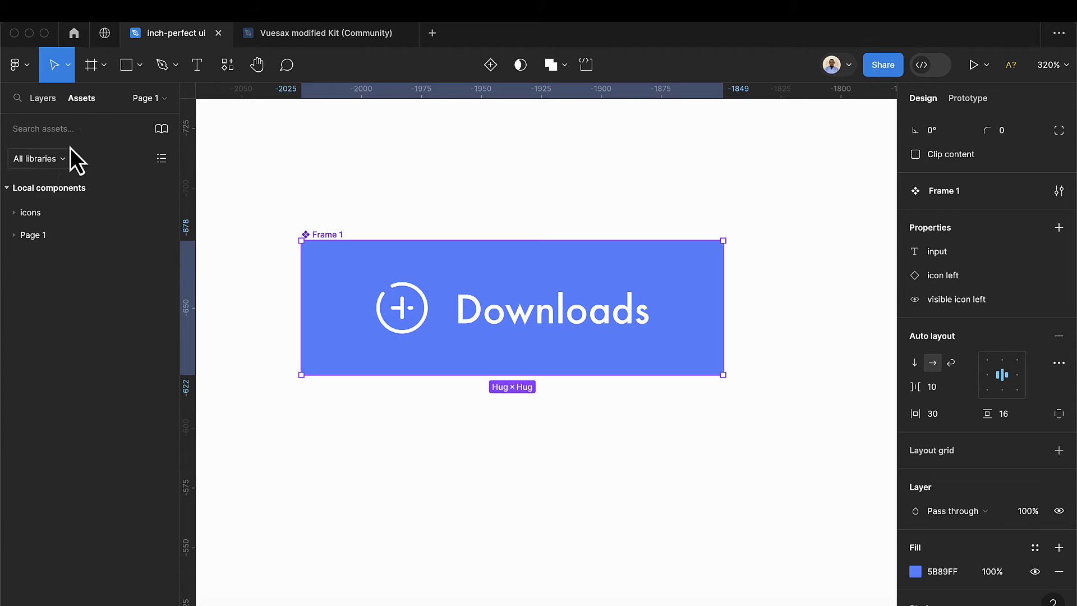
left_click(13, 234)
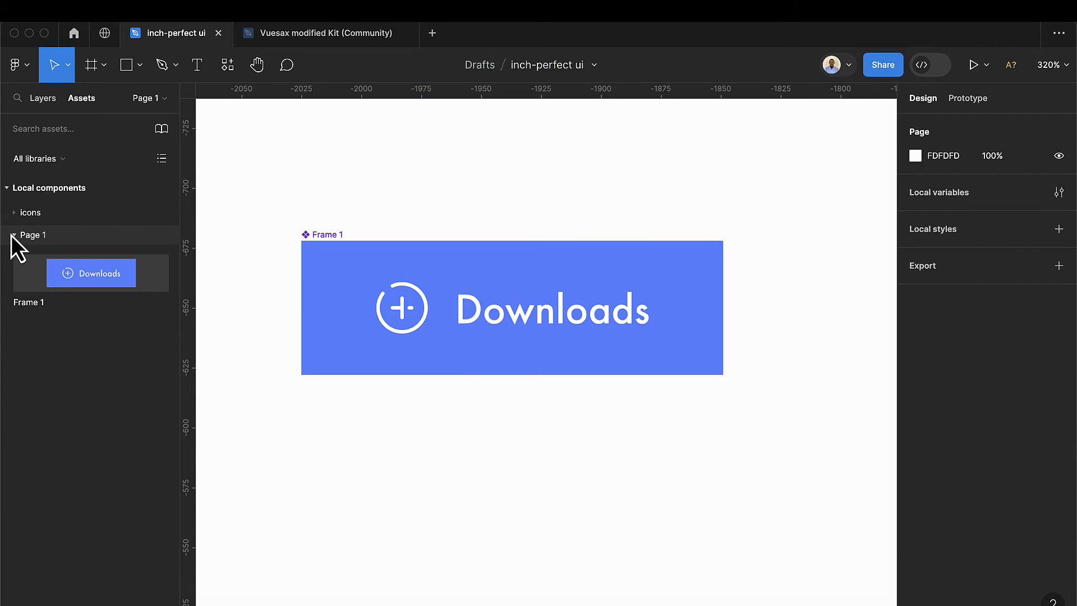
left_click_drag(69, 273, 463, 539)
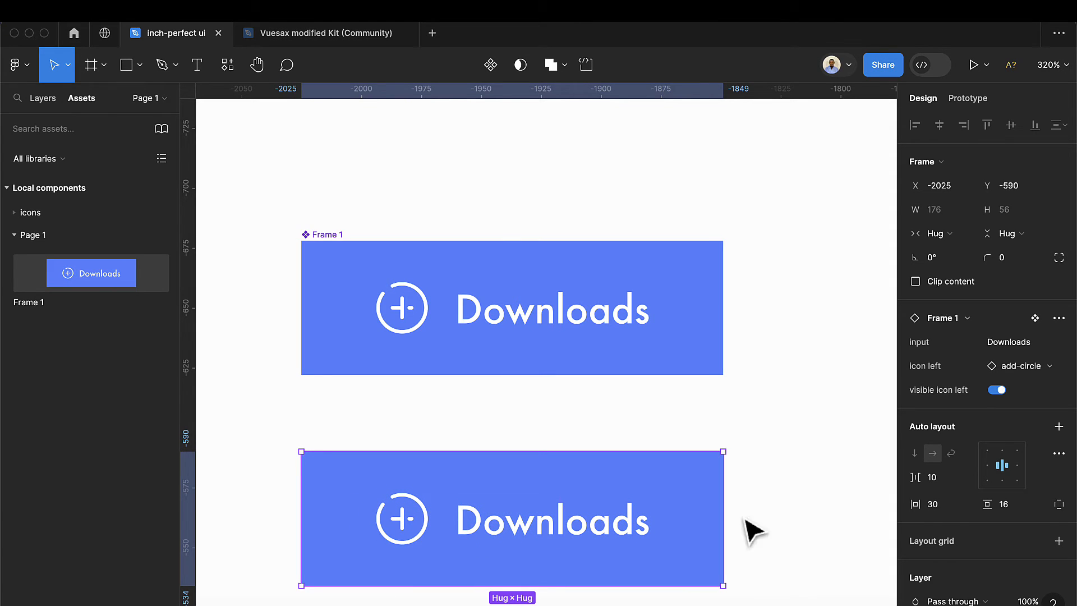
left_click(997, 390)
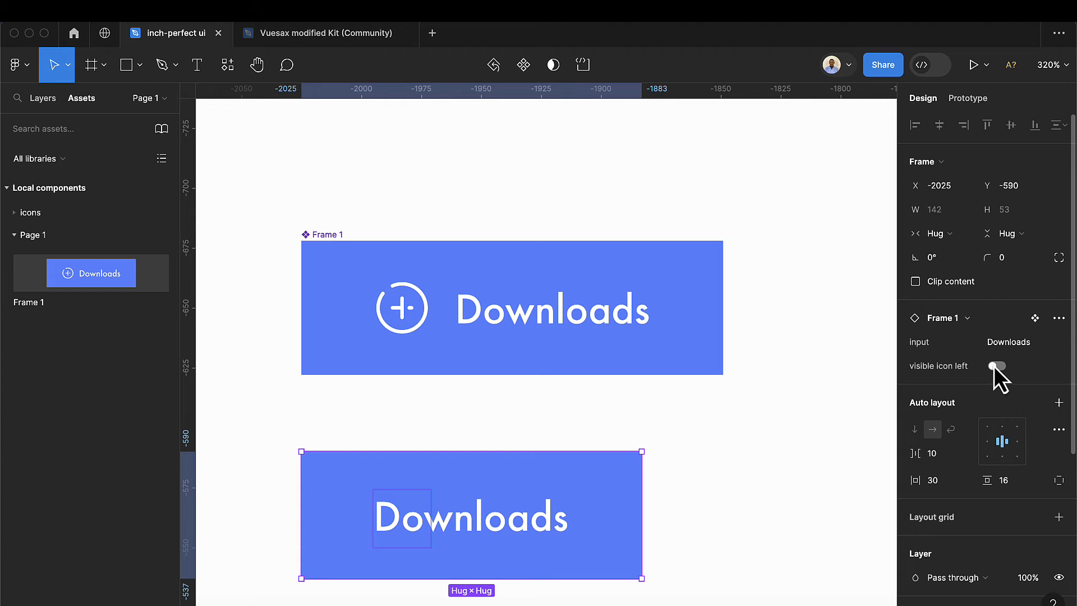
left_click(996, 365)
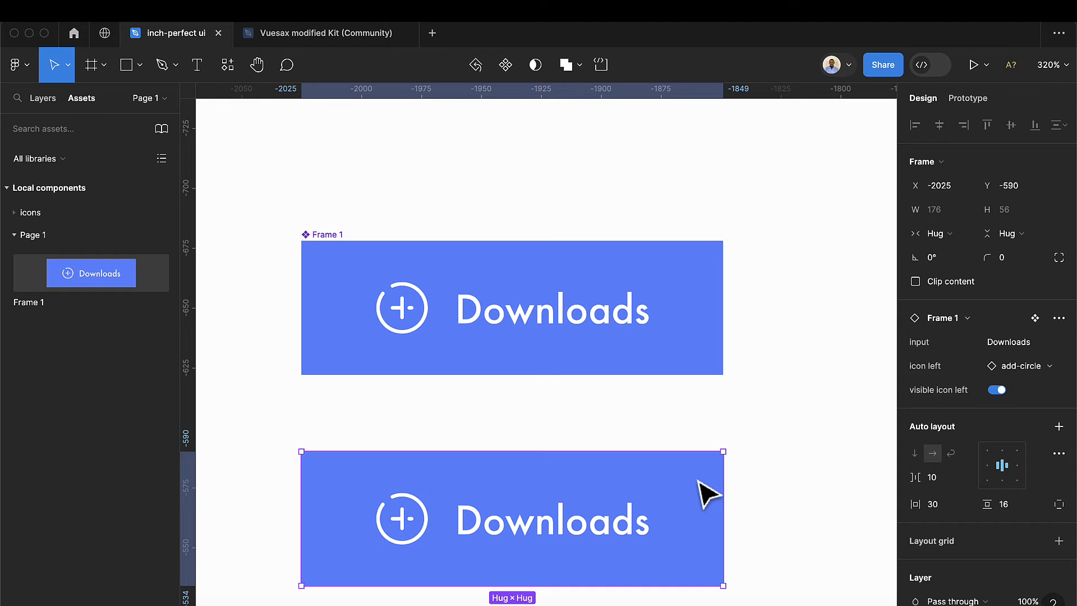
Move the main button component up to X -2030, Y -726, farther from its instance.
left_click(328, 255)
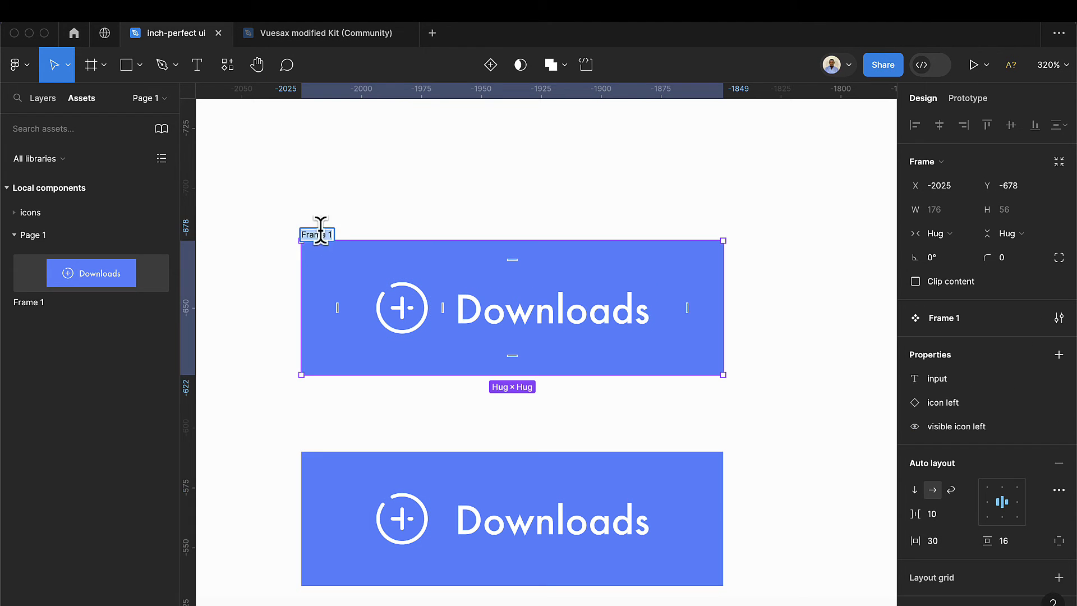
left_click(337, 203)
left_click_drag(340, 240, 328, 132)
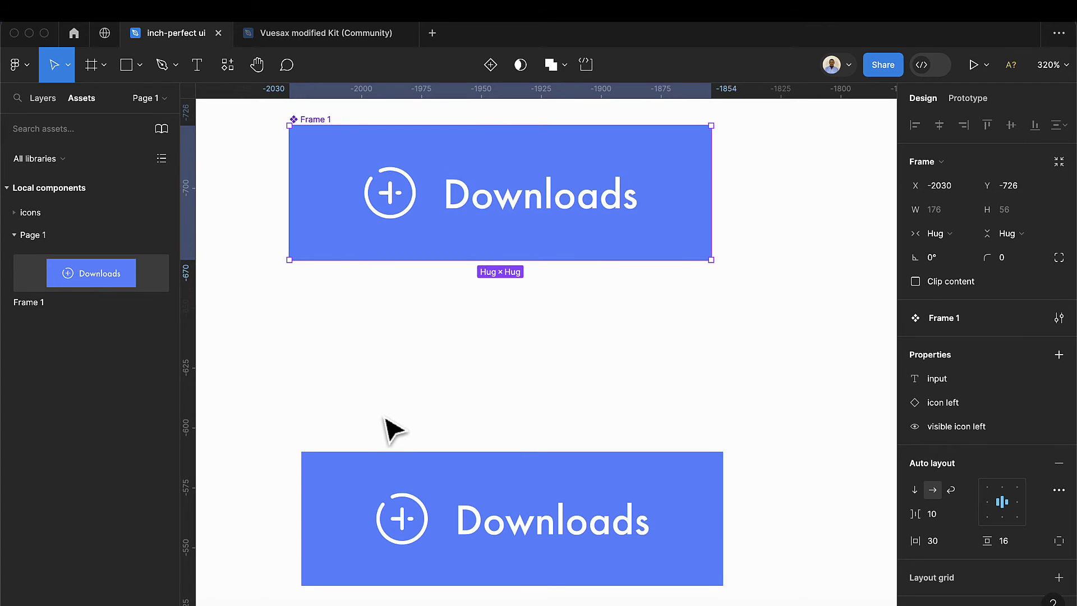
Add a variant property to the main button component, turning it into a component set.
scroll(389, 415, "down", 1)
scroll(390, 415, "down", 1)
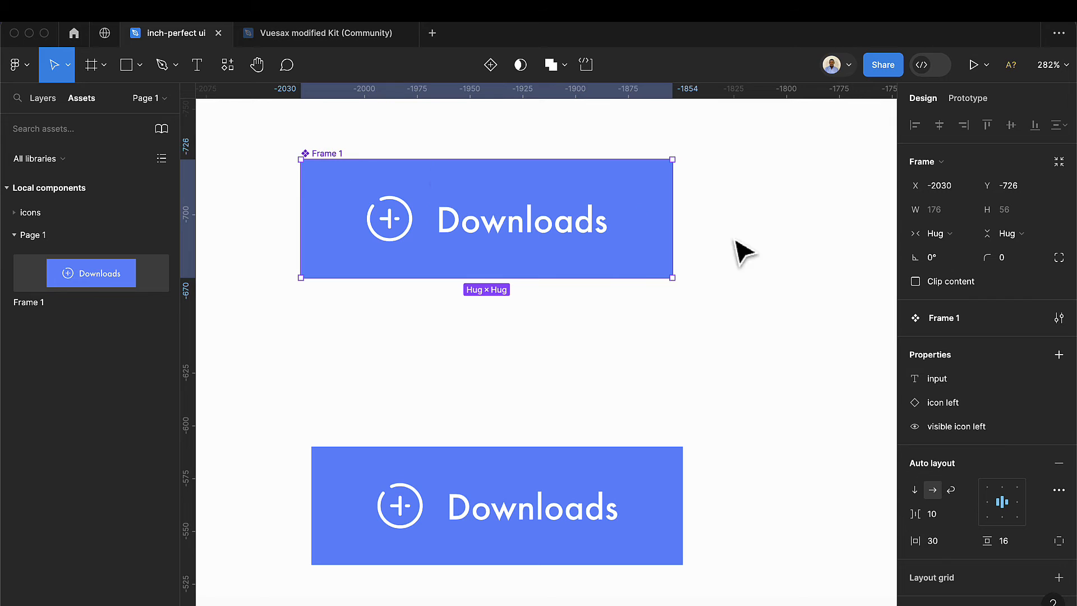
left_click(1059, 355)
left_click(993, 401)
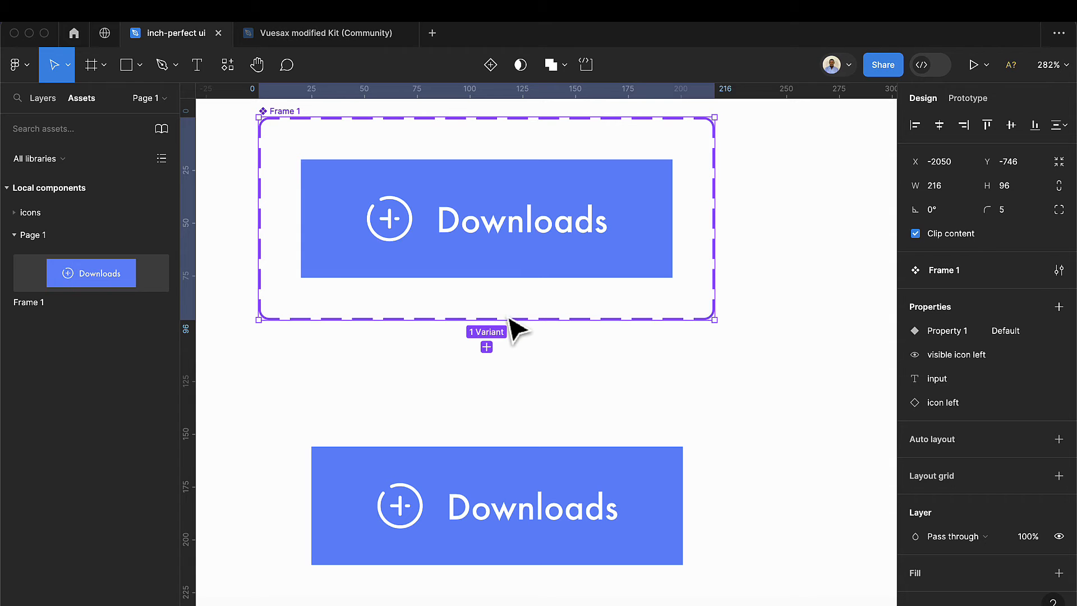
Enlarge the component set downward to a height of 133 and move the button instance down to X -2023, Y -538.
left_click_drag(520, 323, 526, 398)
left_click(525, 448)
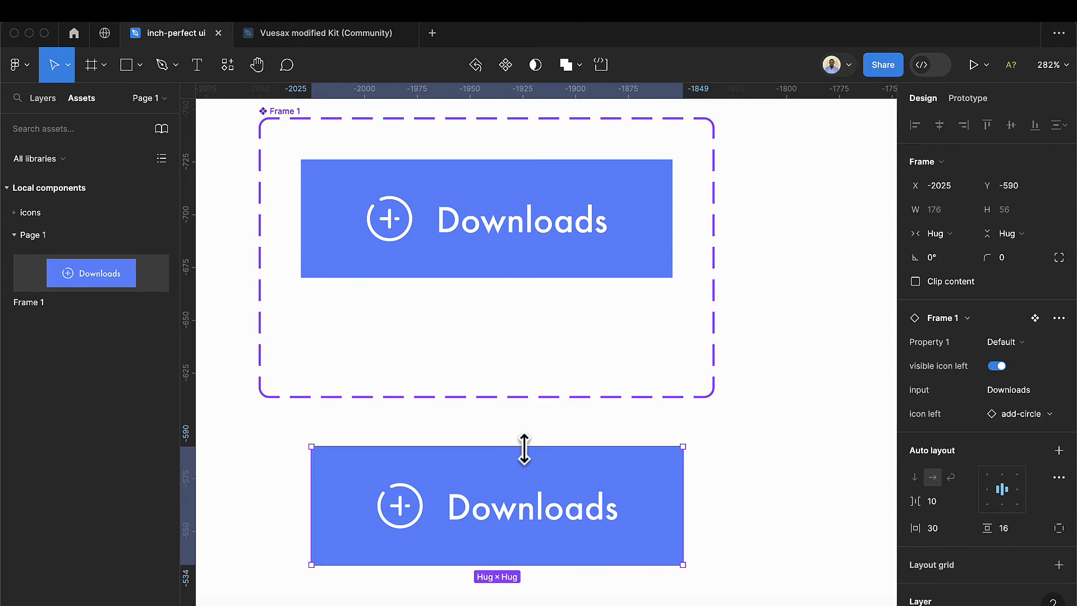
left_click_drag(527, 466, 528, 579)
scroll(466, 275, "up", 2)
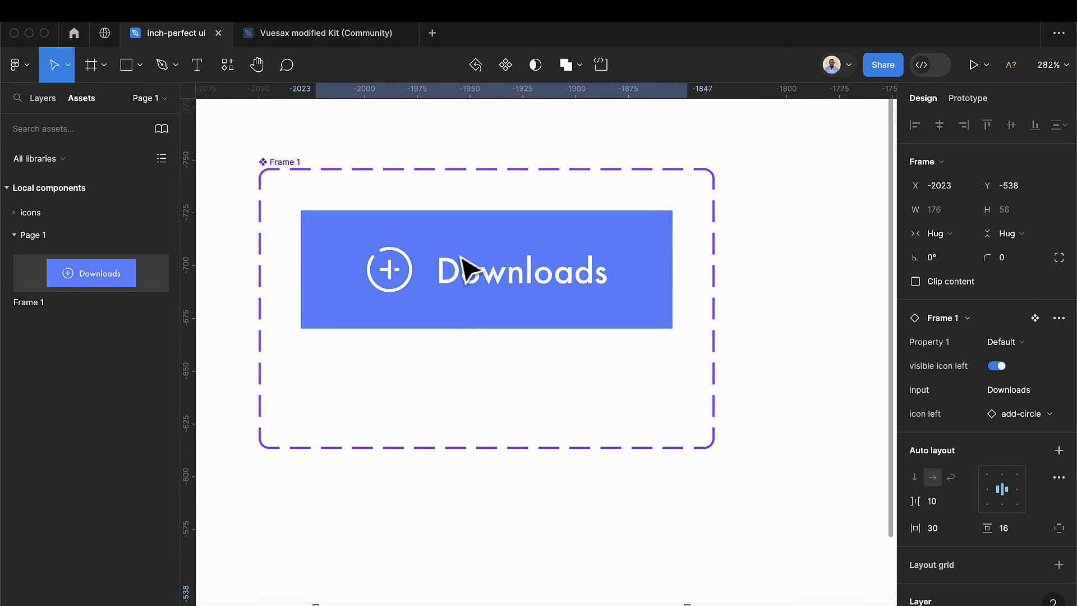
Add a second variant of the Downloads button to the Frame 1 component set.
left_click(282, 162)
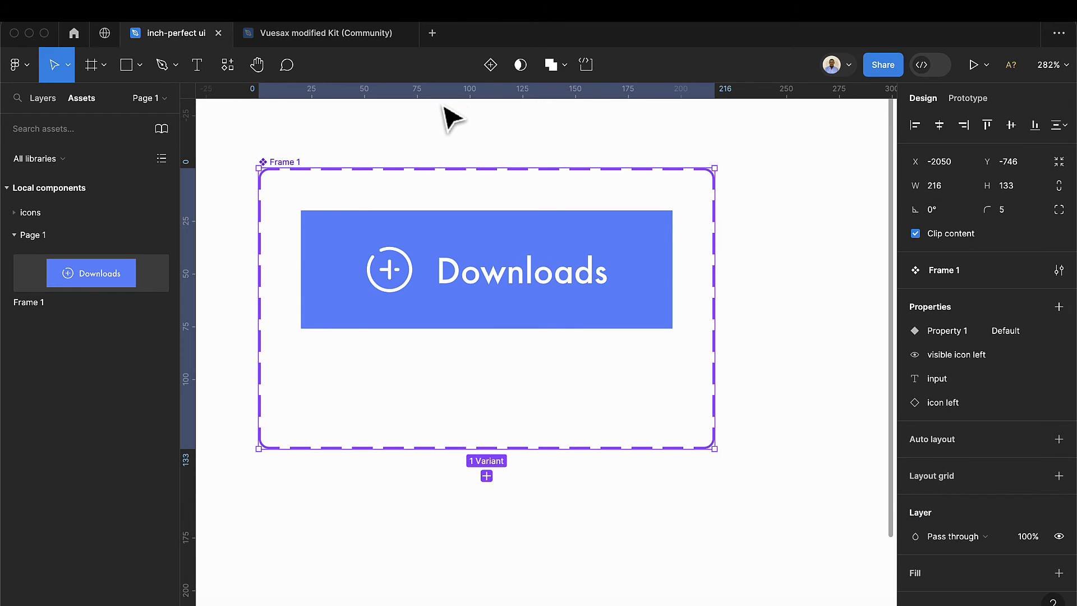
left_click(494, 64)
scroll(527, 337, "down", 2)
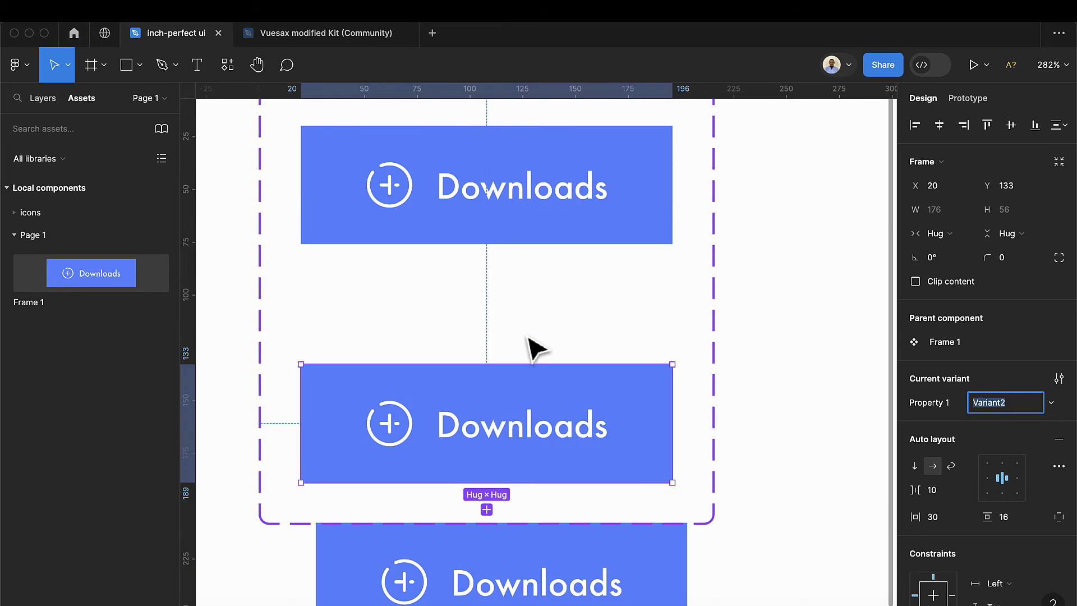
Move the button instance down to X -2014, Y -475, clear of the component set.
scroll(535, 381, "down", 3)
left_click(488, 343)
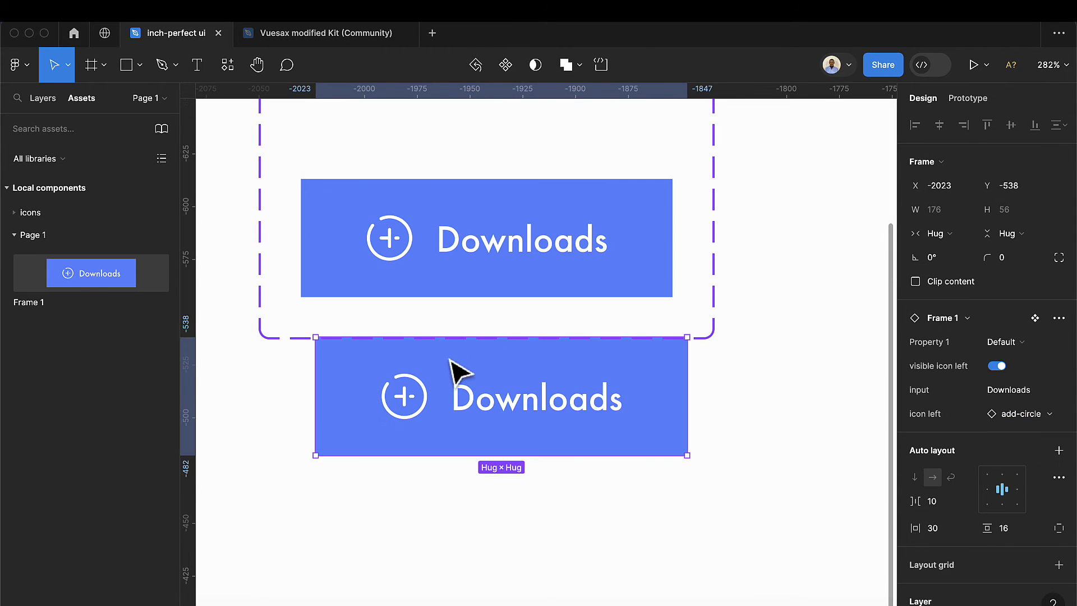
left_click_drag(457, 372, 478, 513)
Change the fill of Variant2 in the component set to the deeper blue 4B7DFF.
left_click(41, 105)
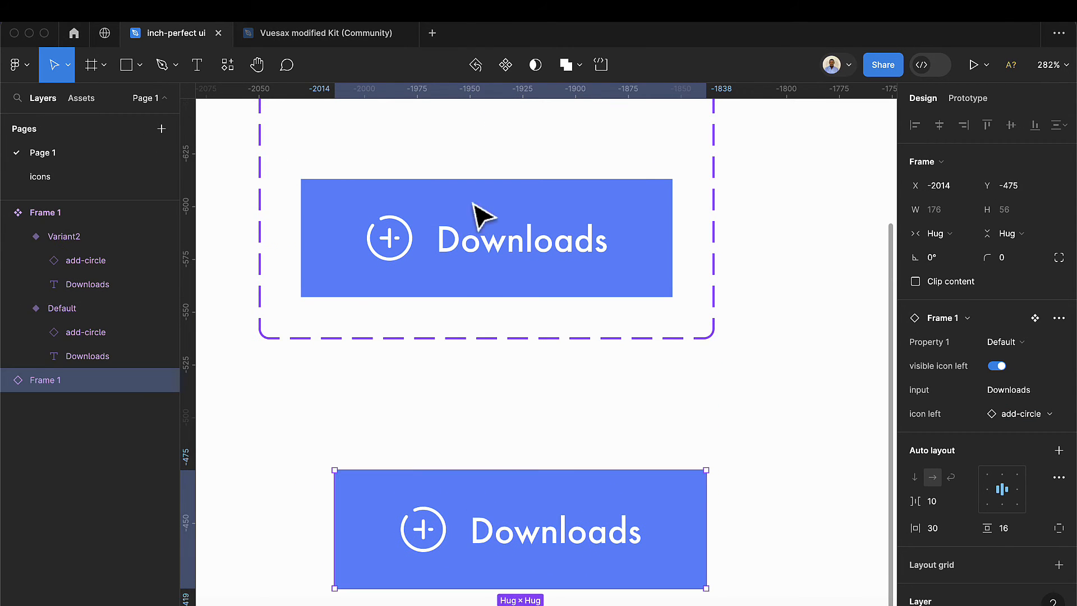
scroll(499, 225, "up", 4)
left_click(544, 430)
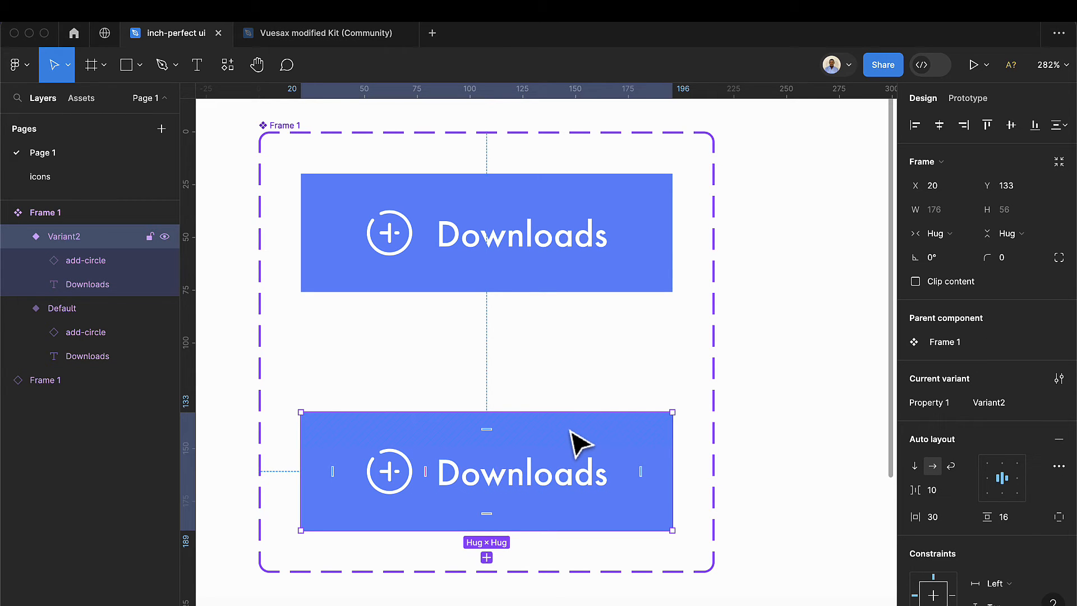
scroll(953, 464, "down", 7)
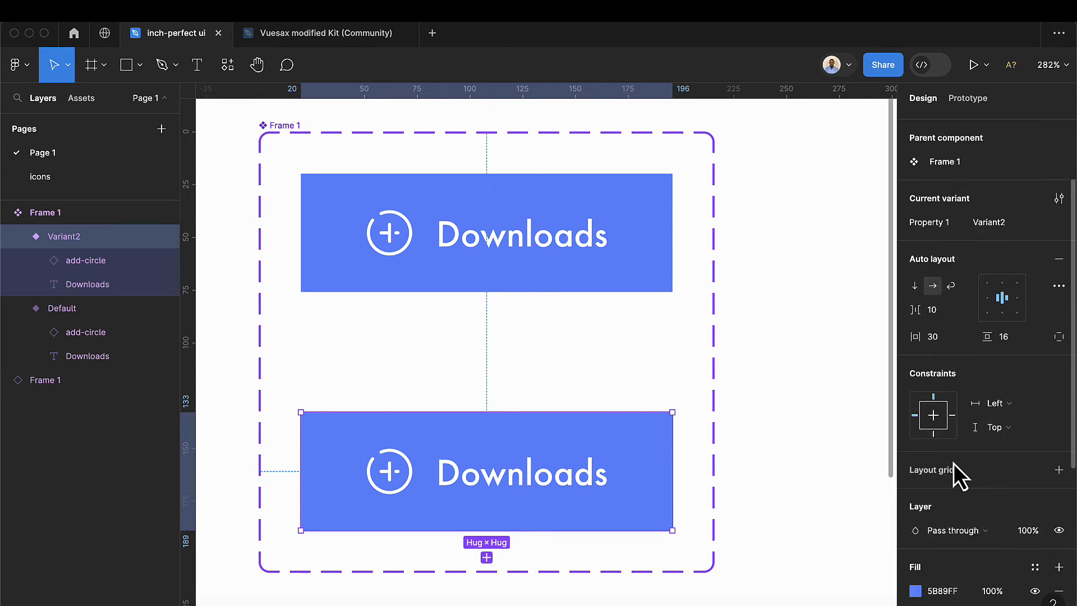
left_click(915, 377)
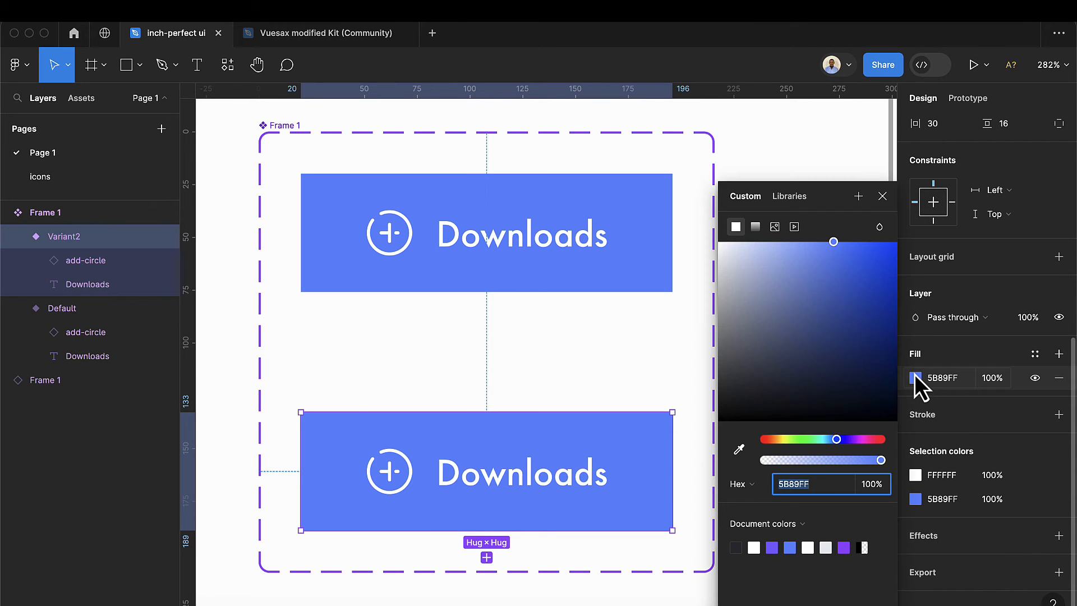
left_click_drag(855, 253, 863, 244)
left_click_drag(857, 240, 846, 233)
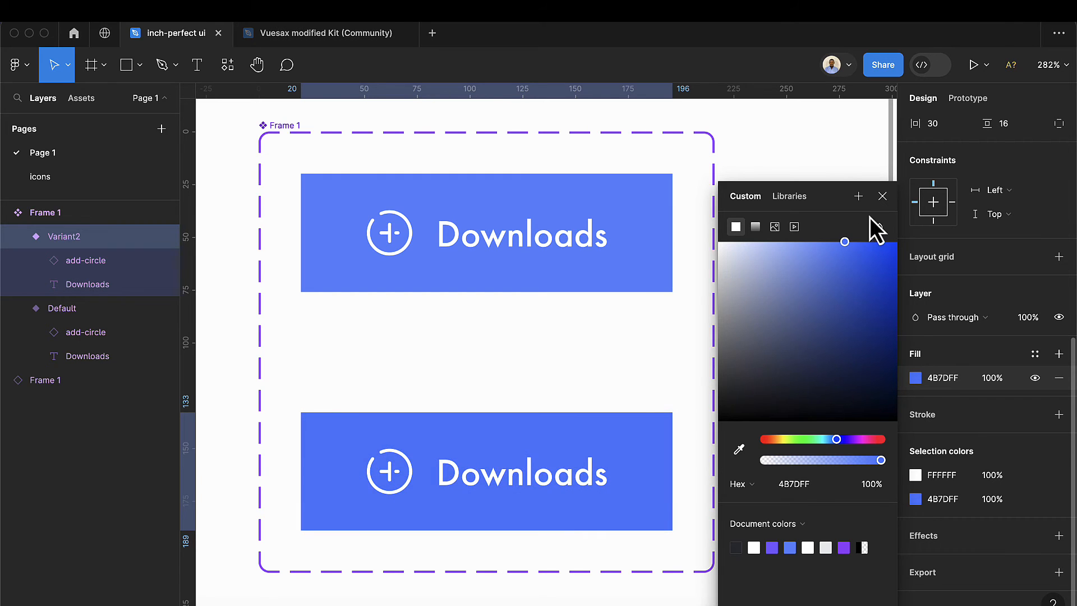
left_click(882, 196)
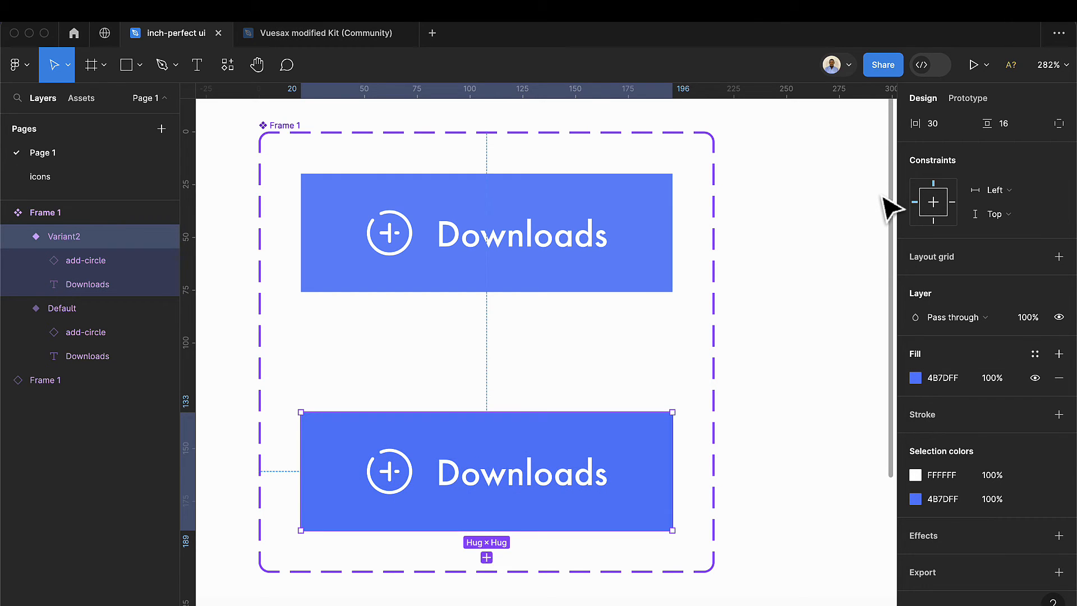
Add a prototype interaction from the Default variant that changes it to Variant2, keeping Change to as the action.
left_click(955, 100)
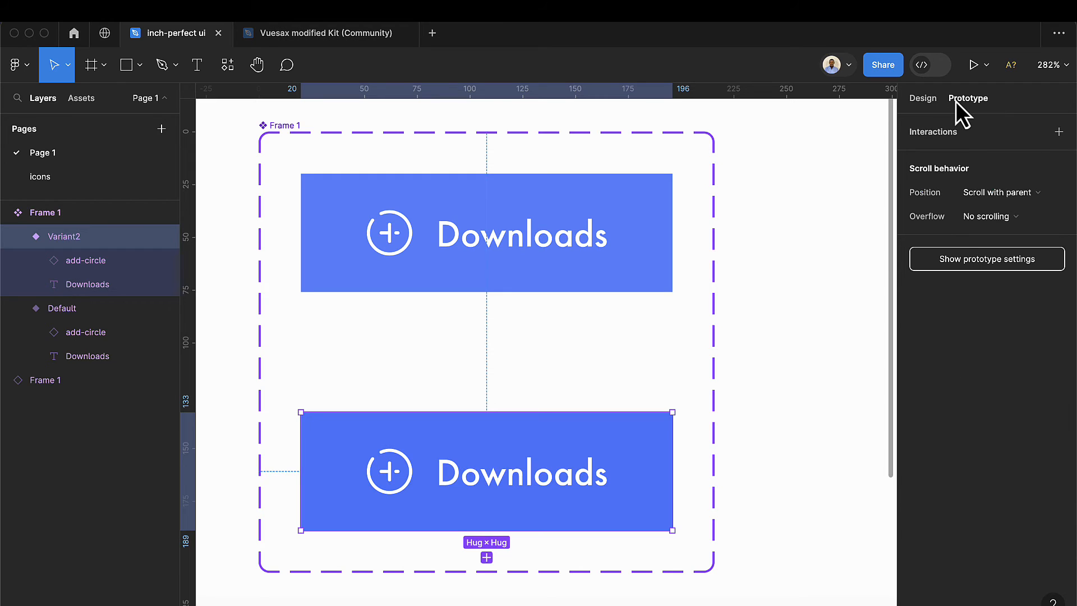
left_click(610, 250)
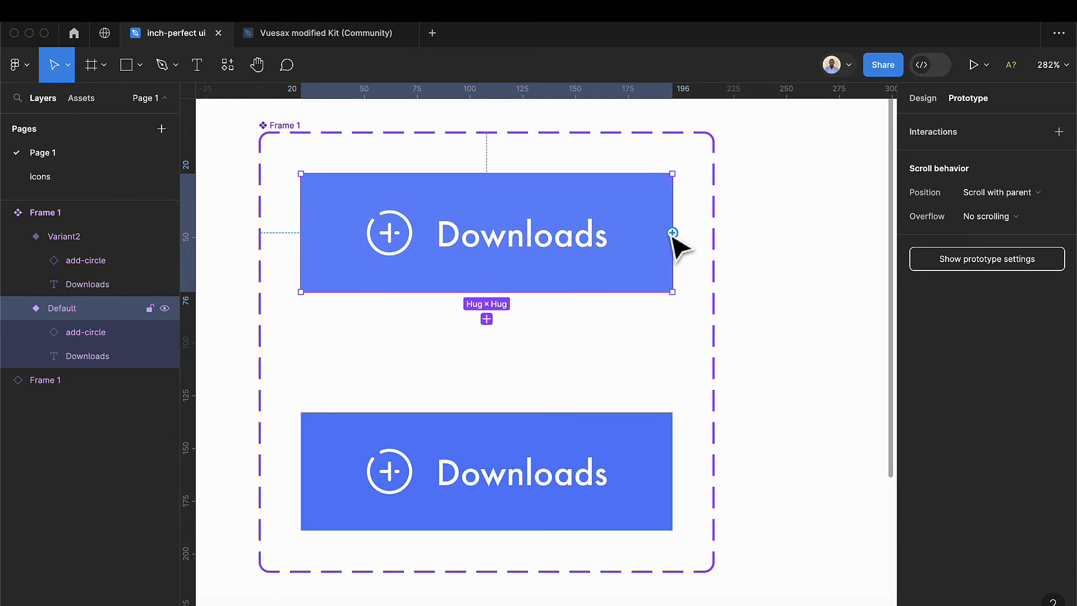
left_click_drag(673, 234, 666, 457)
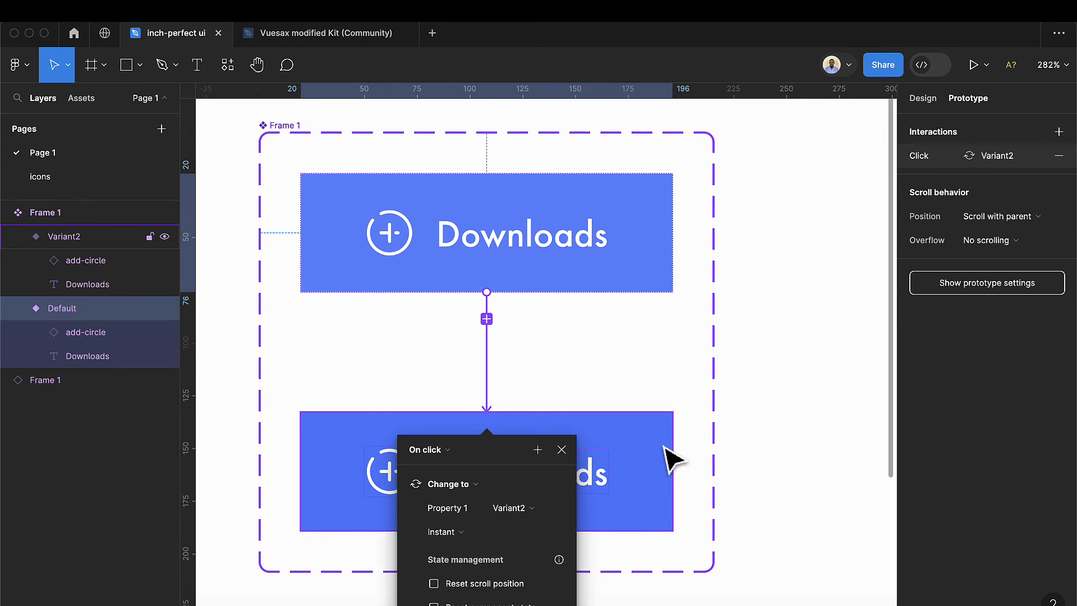
scroll(592, 370, "down", 1)
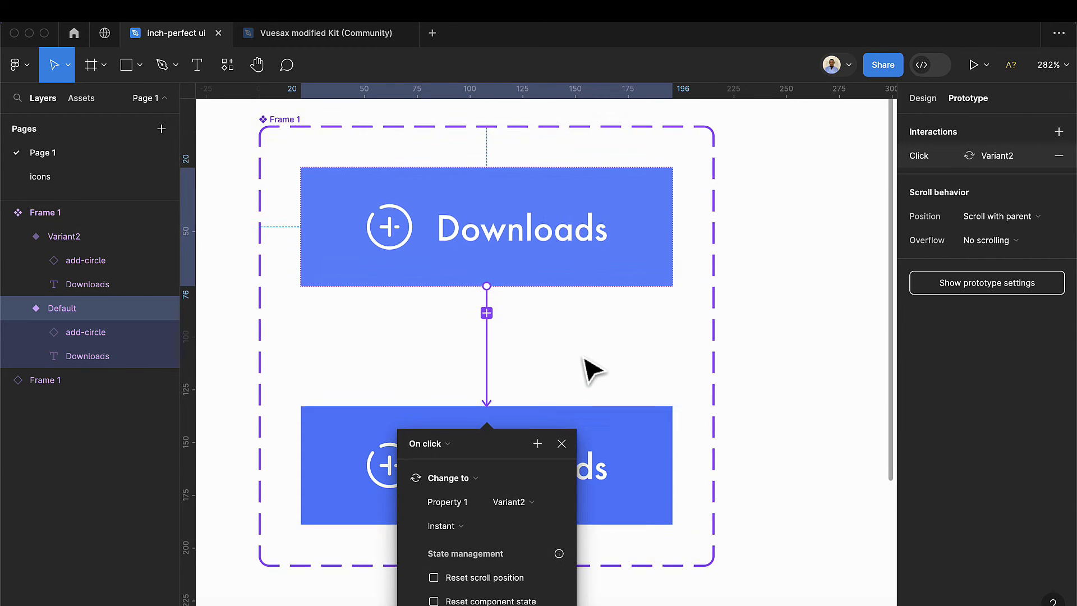
left_click(469, 470)
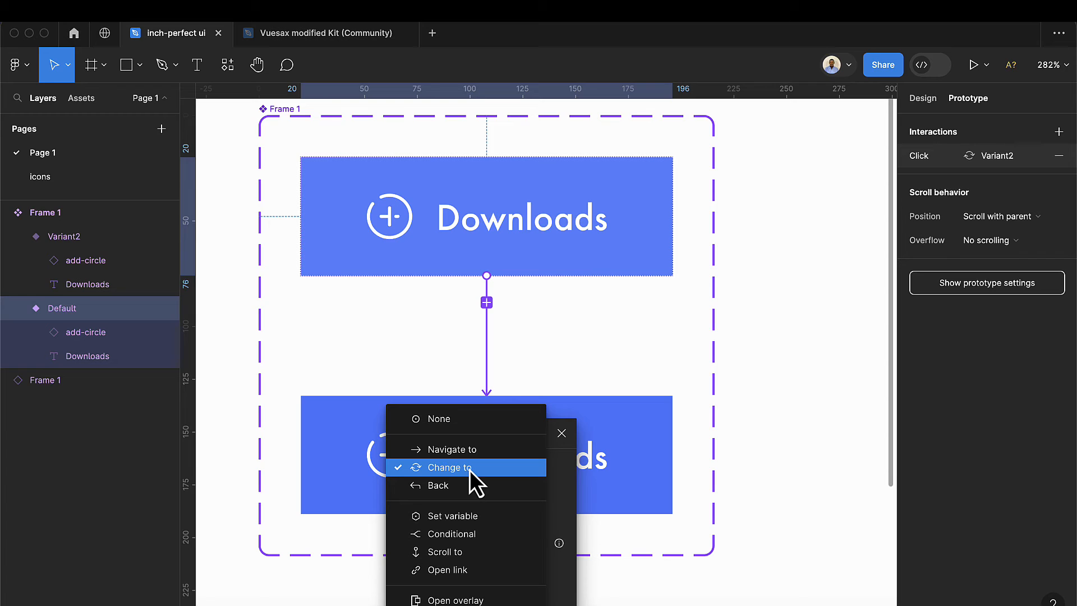
left_click(470, 470)
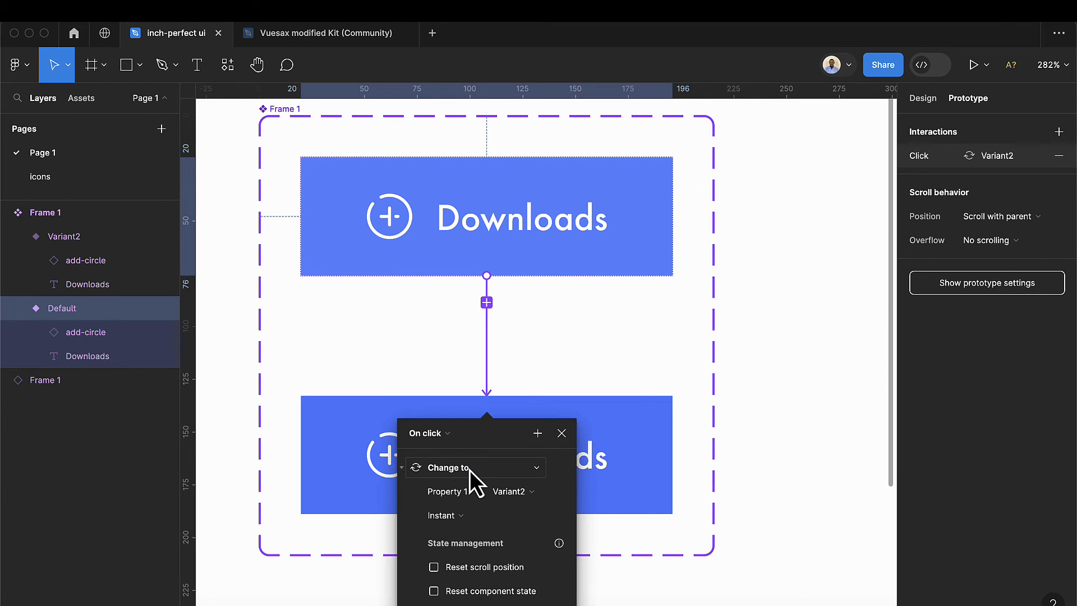
Set the trigger of the Default variant's interaction to While hovering and close the interaction settings.
left_click(446, 437)
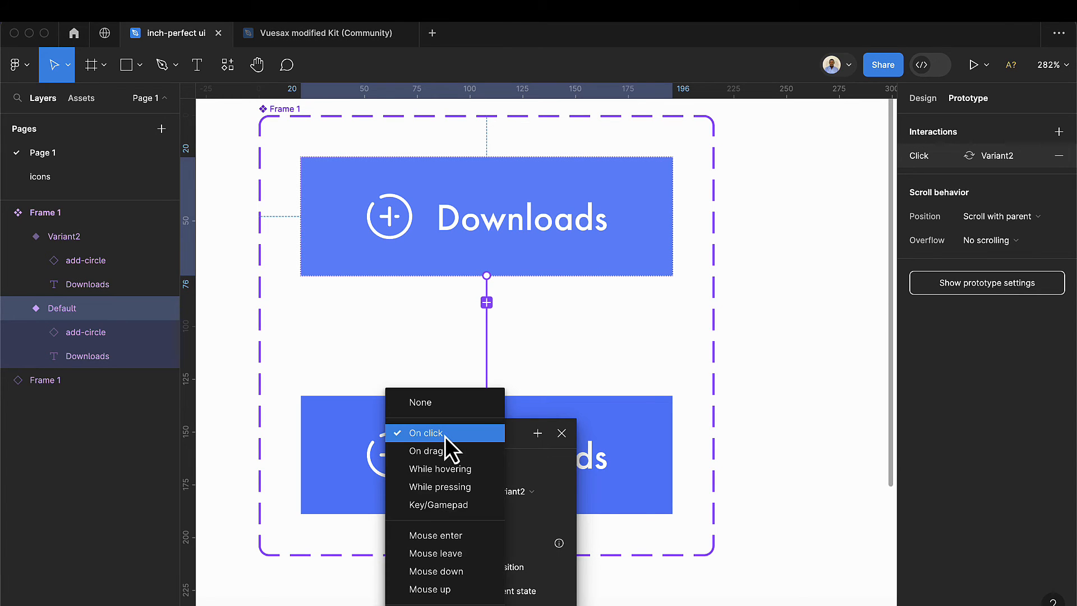
left_click(452, 470)
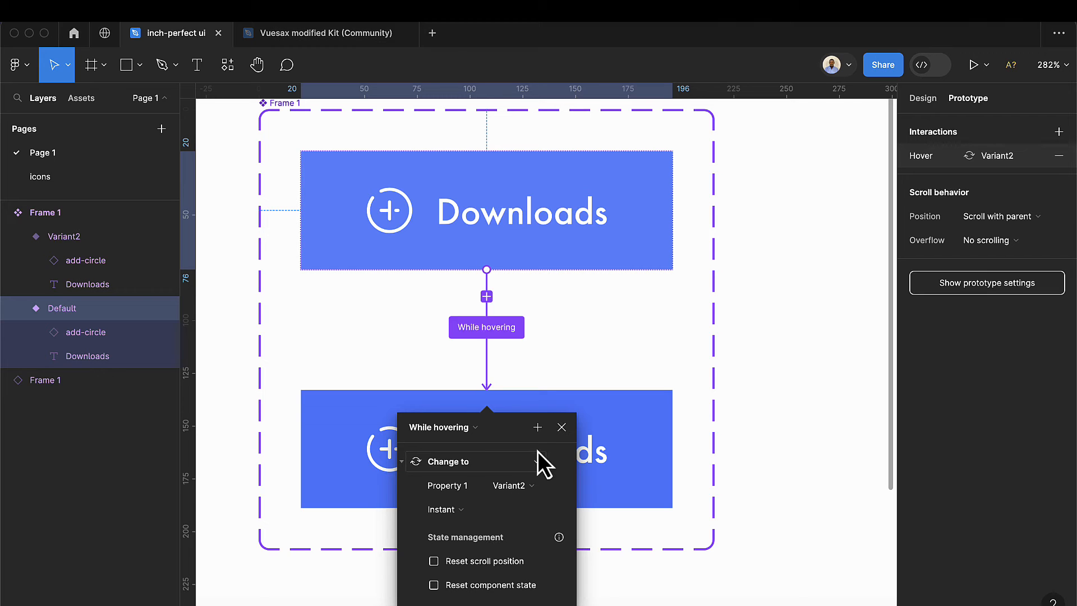
left_click(561, 427)
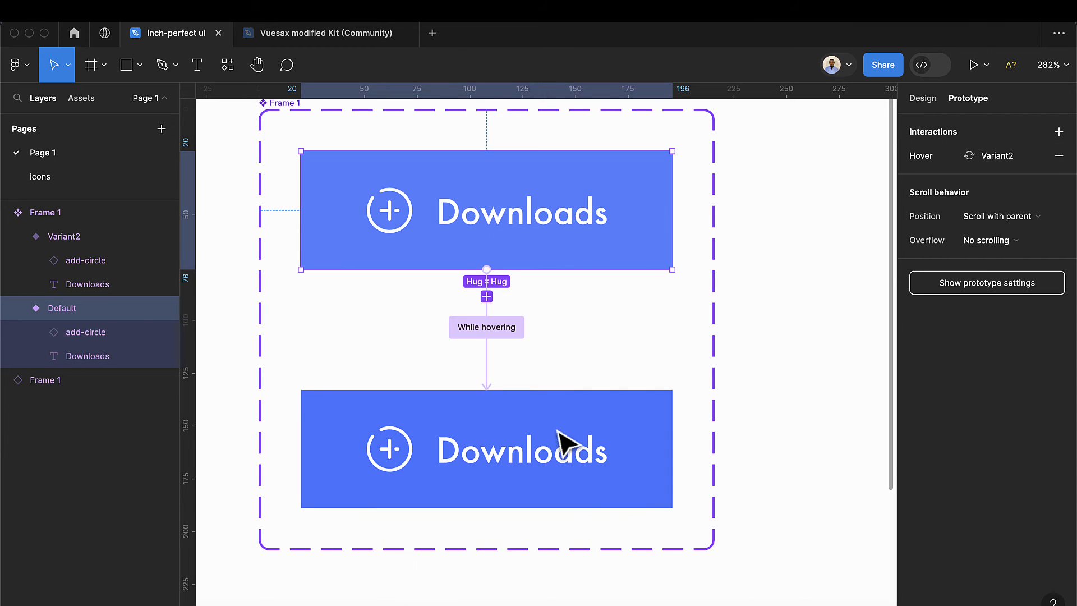
Draw a frame of about 191 × 282 on the empty canvas below the button instance.
scroll(557, 442, "down", 5)
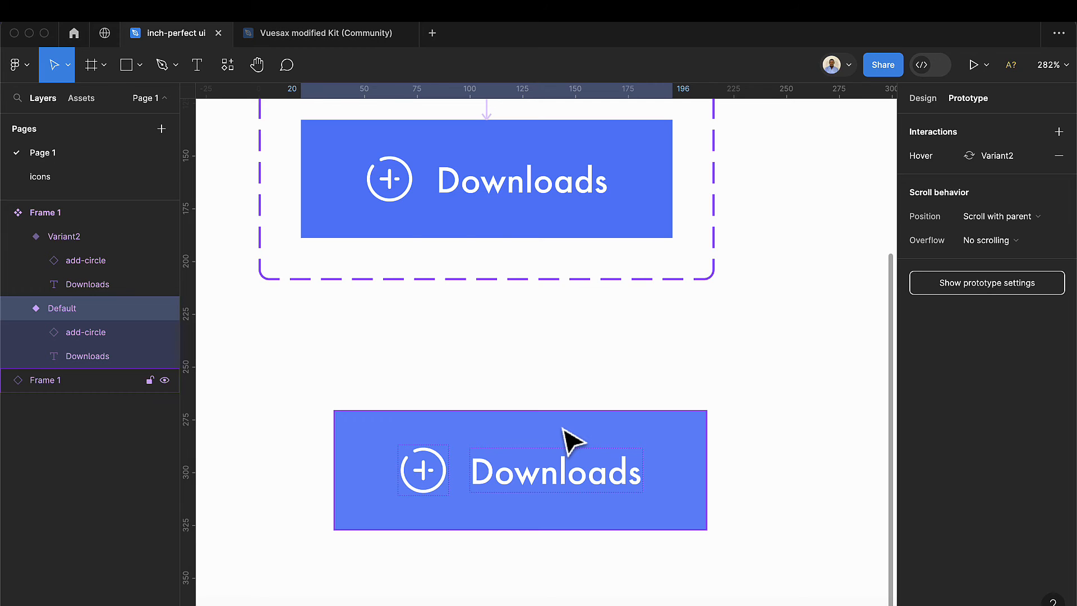
scroll(563, 428, "down", 3)
left_click(91, 65)
scroll(336, 240, "down", 3)
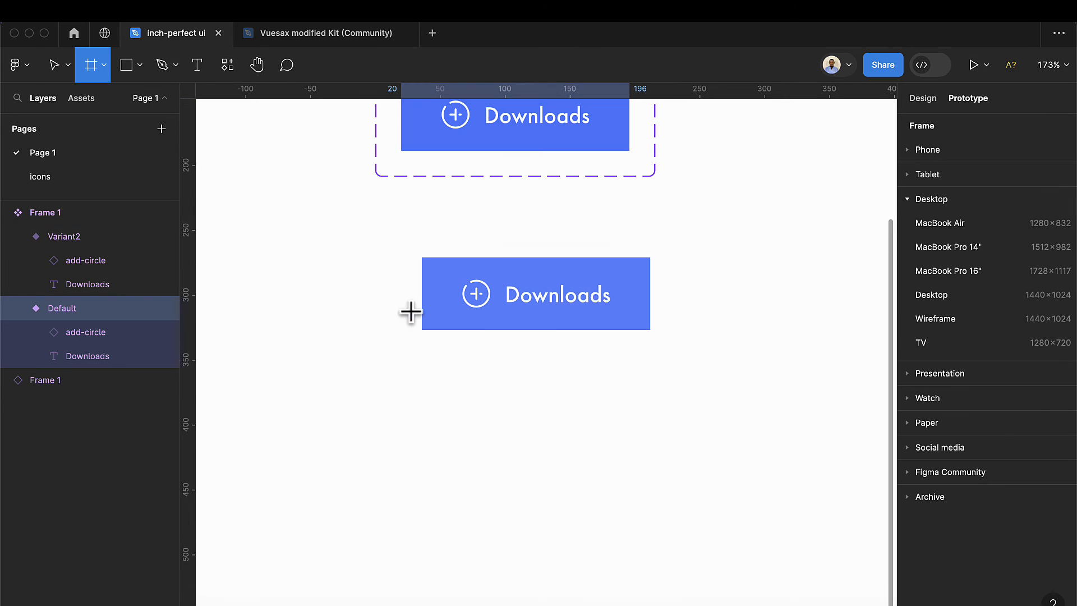
mouse_move(375, 382)
left_mouse_down()
mouse_move(601, 603)
mouse_move(622, 602)
left_mouse_up()
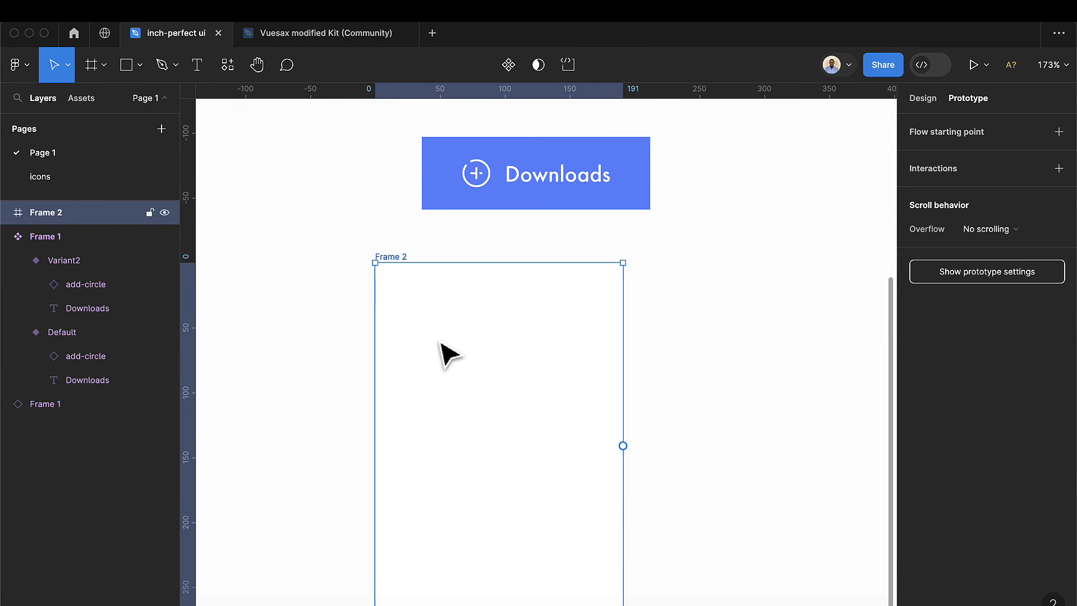
Change the new frame's fill to the light gray CDCDCD.
left_click(932, 101)
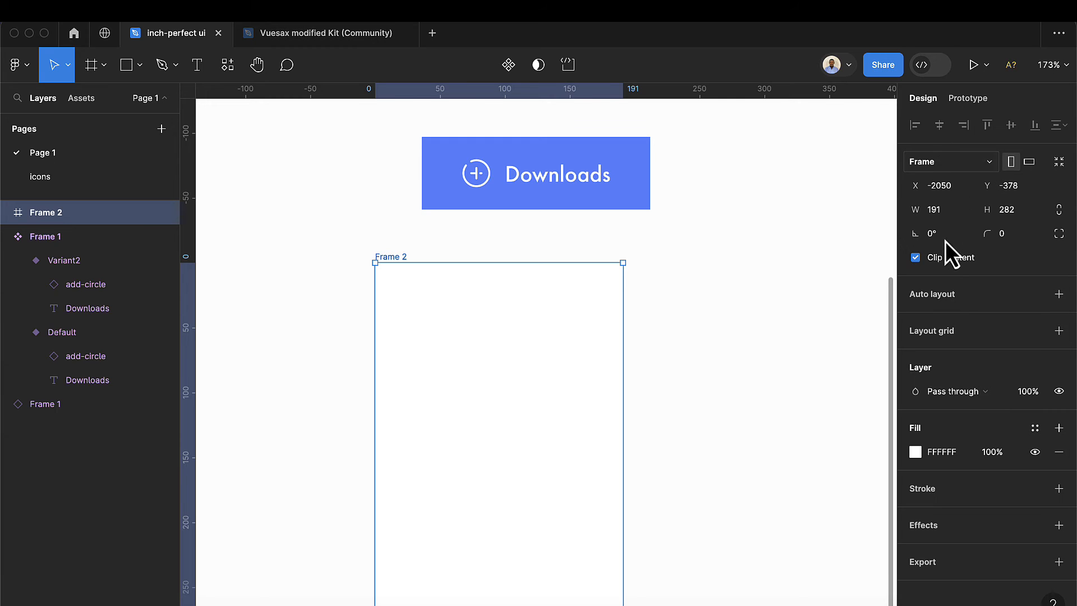
left_click(917, 452)
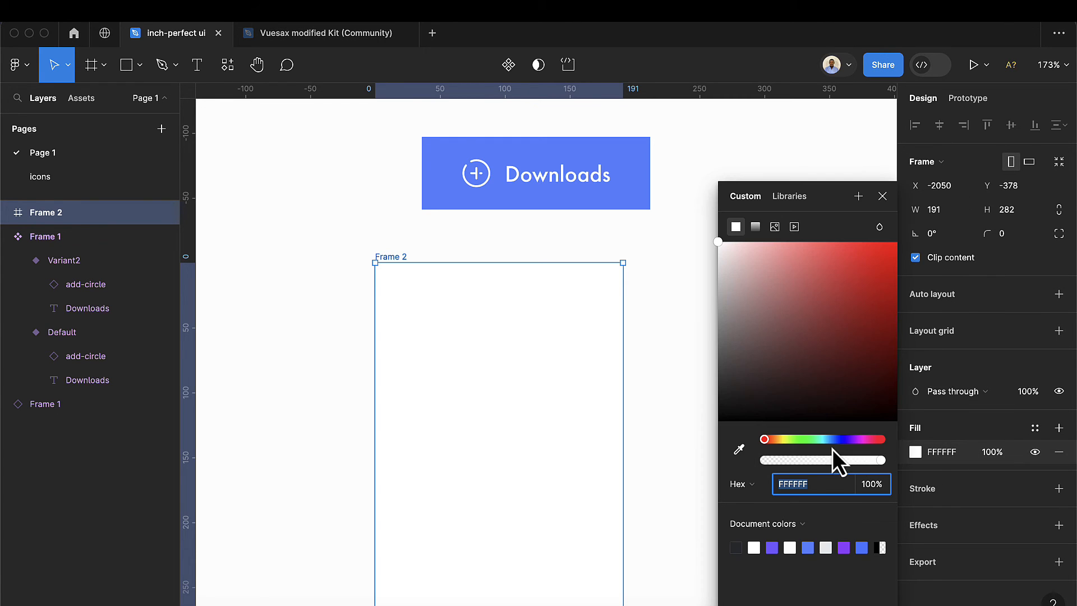
left_click(788, 548)
left_click_drag(741, 315, 716, 278)
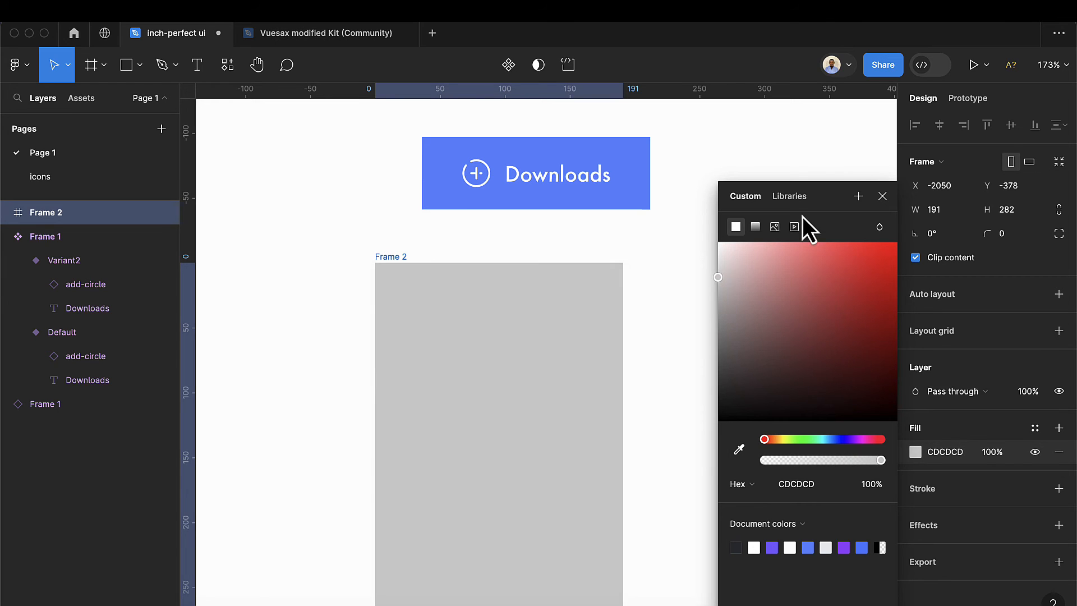
left_click(882, 196)
Move the button instance into the gray frame at X 7, Y 81 and test the frame in an inline prototype preview.
left_click(563, 163)
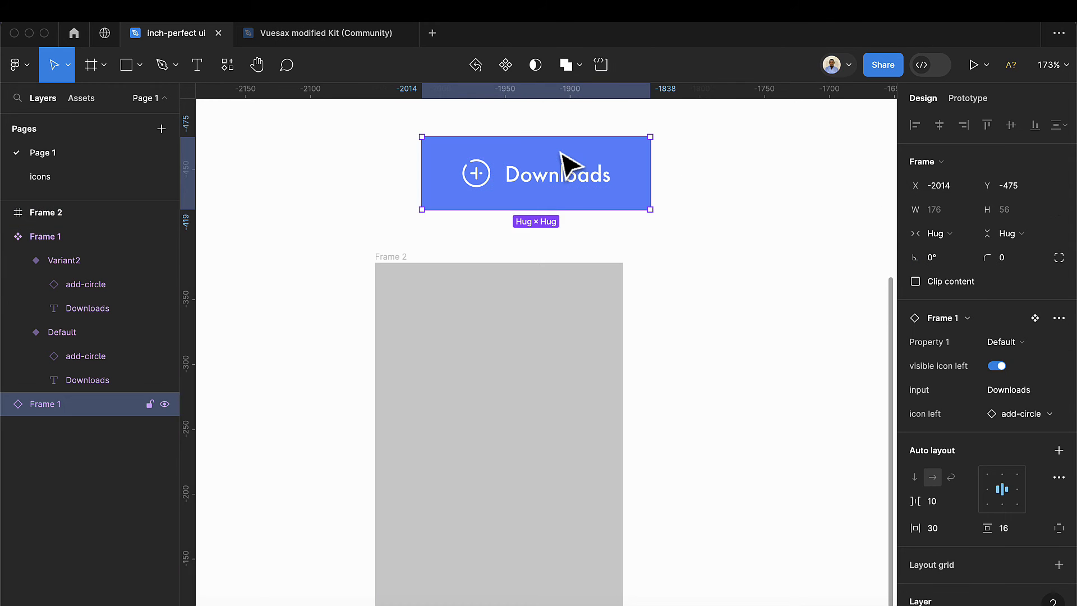
left_click_drag(564, 162, 527, 392)
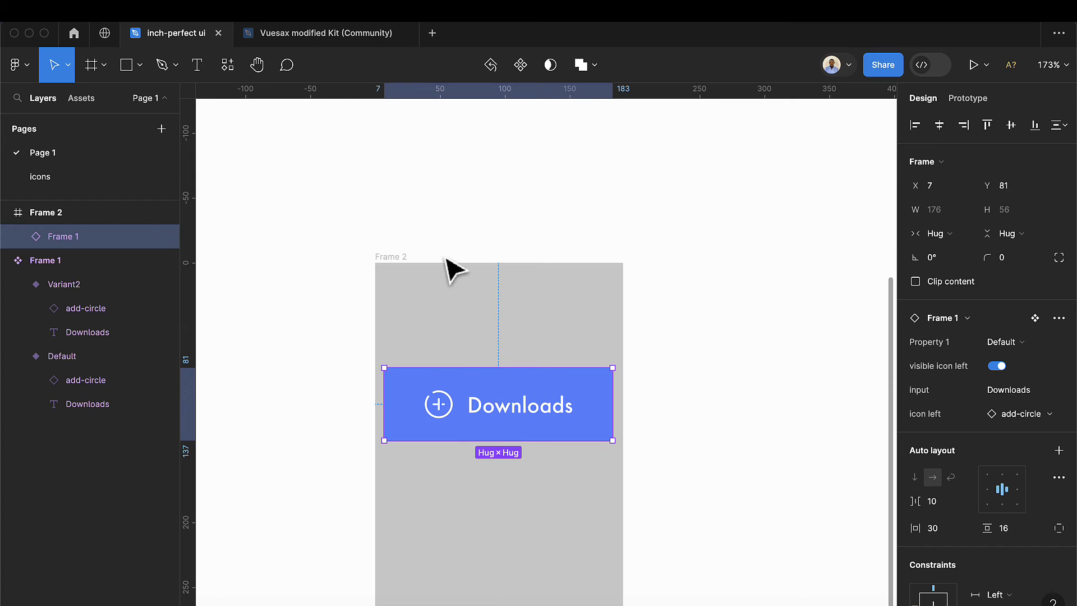
left_click(402, 259)
key("shift+space")
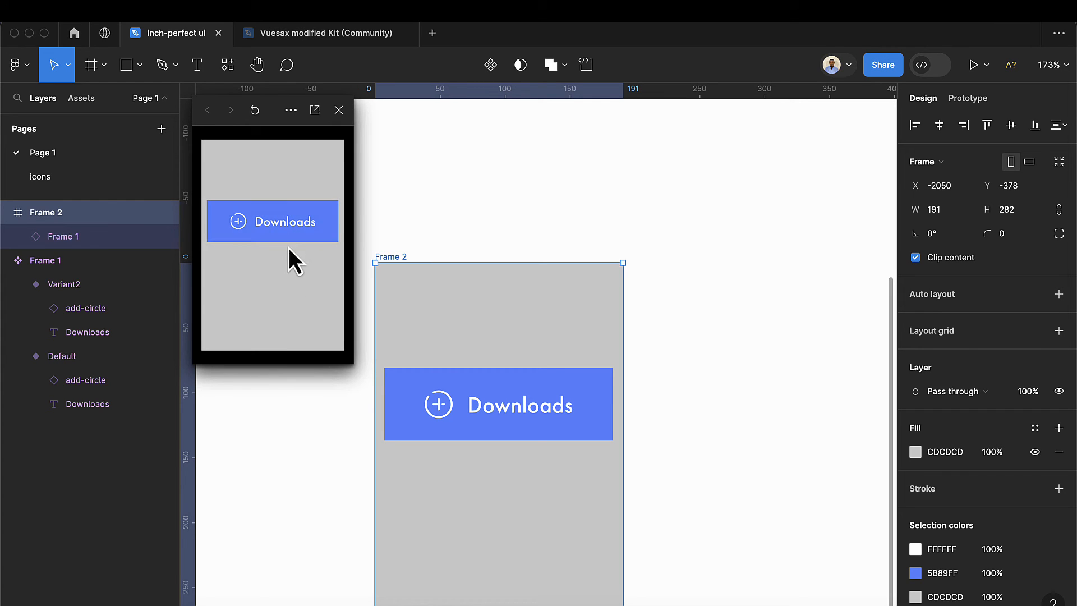
left_click(339, 110)
Place another instance of the Page 1 button component on the empty canvas beside the component set, at X -1684, Y -549.
scroll(456, 233, "up", 1)
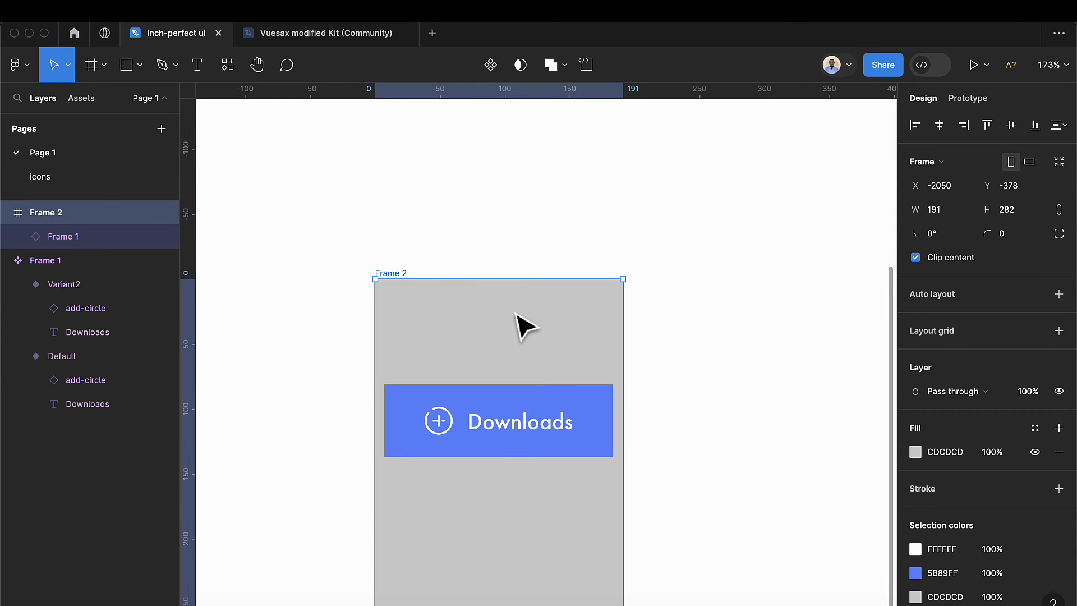
scroll(520, 317, "down", 5)
scroll(516, 269, "up", 3)
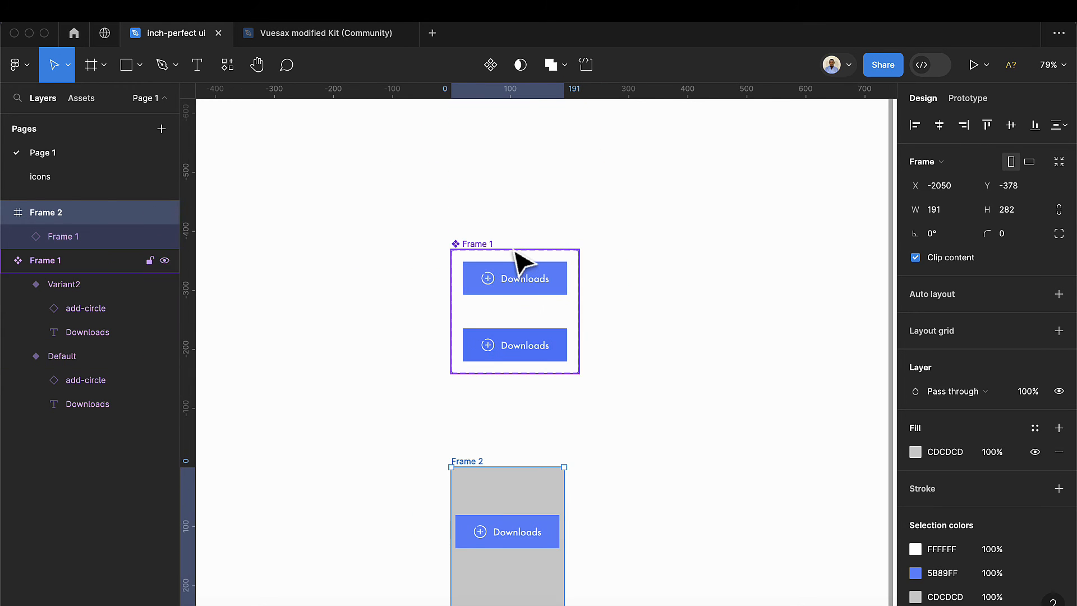
scroll(529, 277, "up", 4)
left_click(660, 463)
scroll(665, 473, "down", 4)
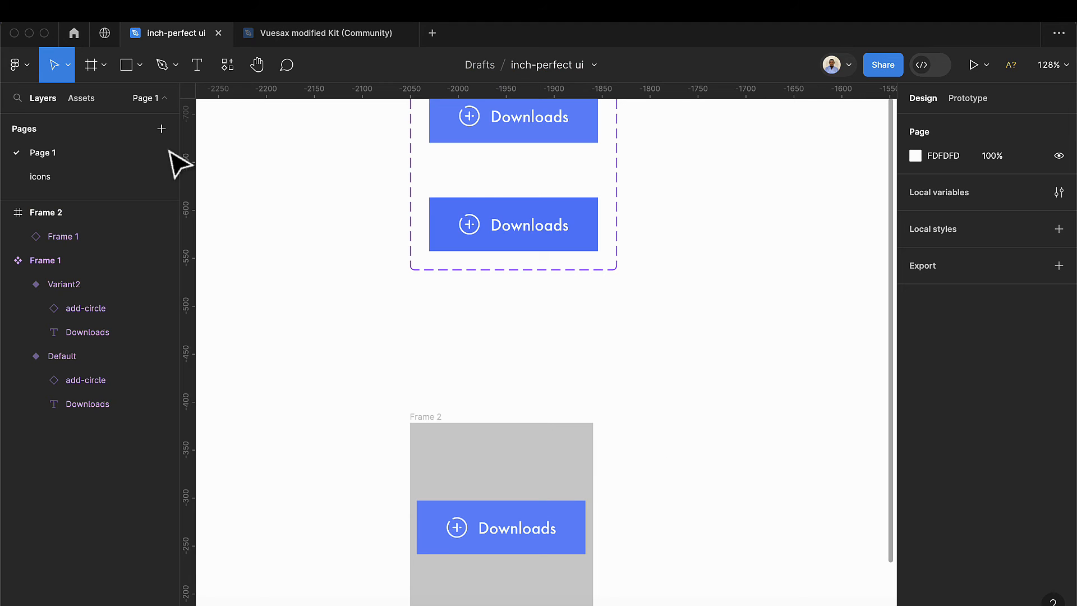
left_click(76, 101)
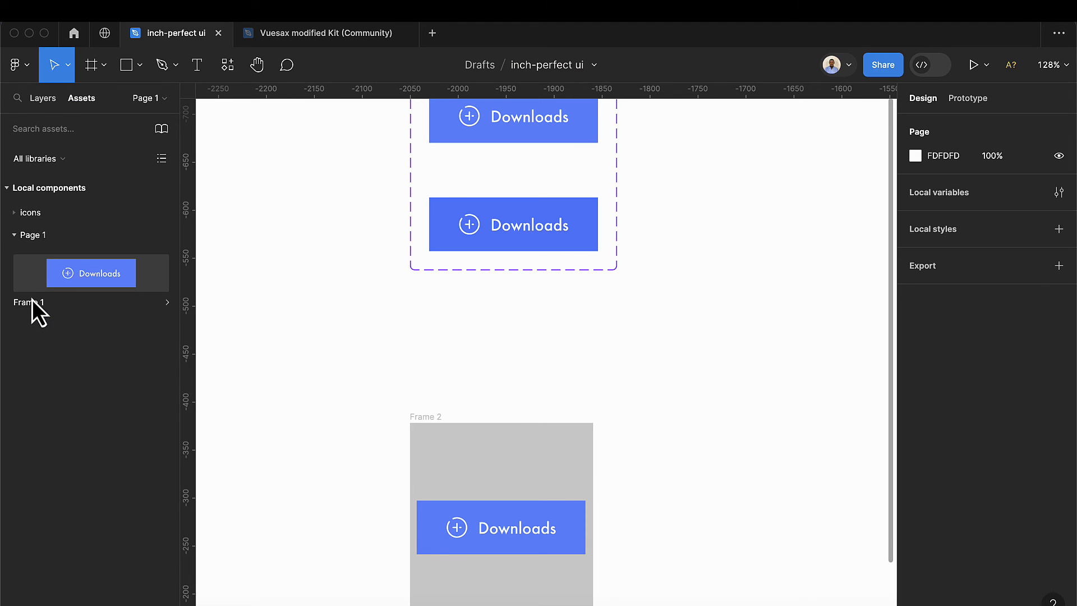
left_click_drag(48, 280, 772, 333)
scroll(773, 337, "right", 4)
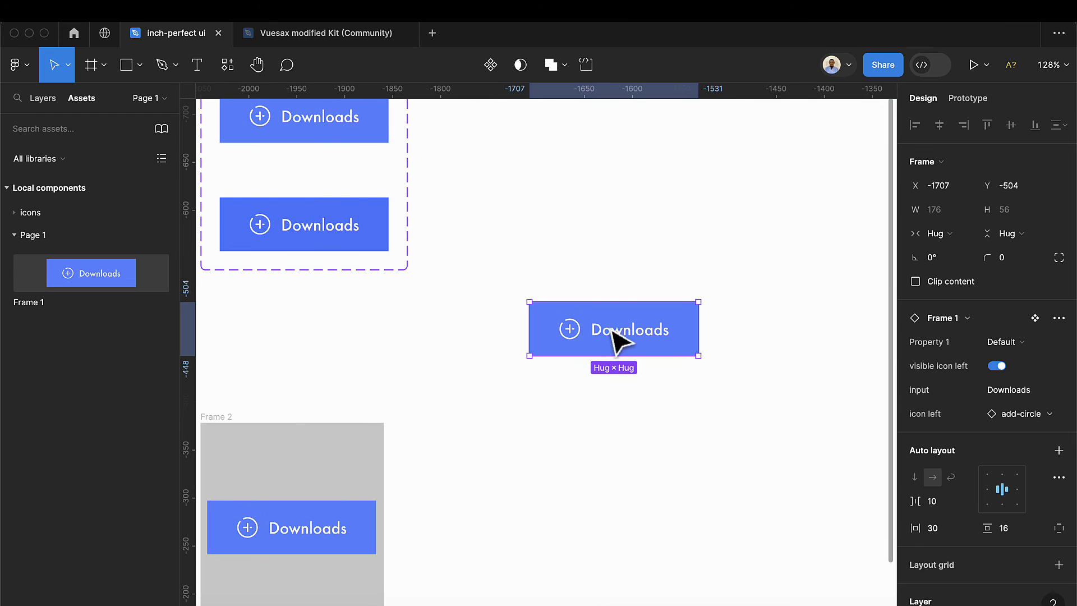
left_click_drag(601, 329, 617, 285)
Detach the new button instance beside the component set from its main component and turn it into a separate component.
right_click(617, 286)
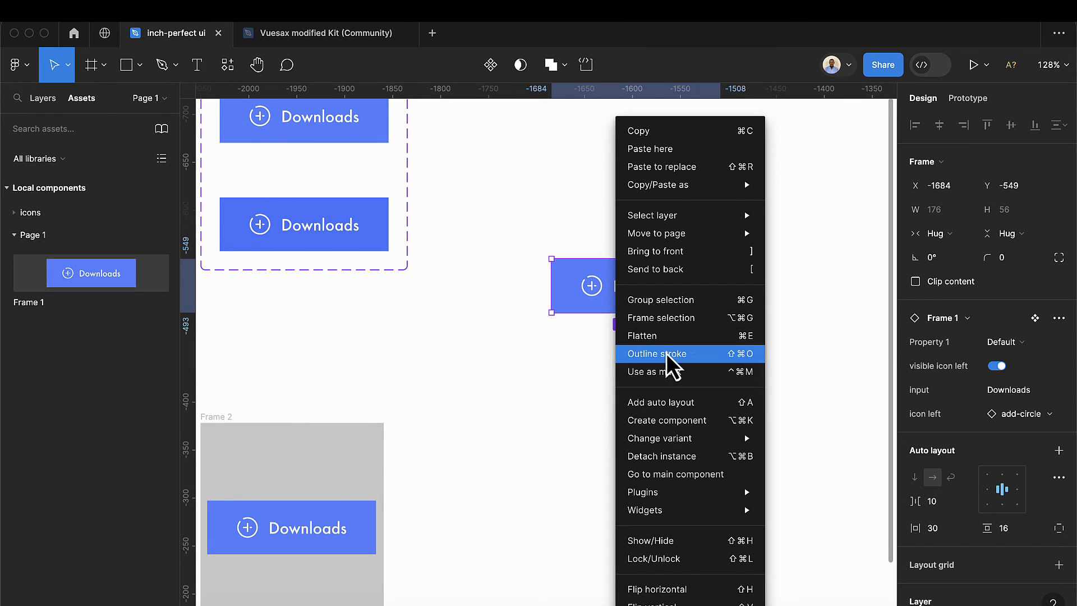
left_click(661, 455)
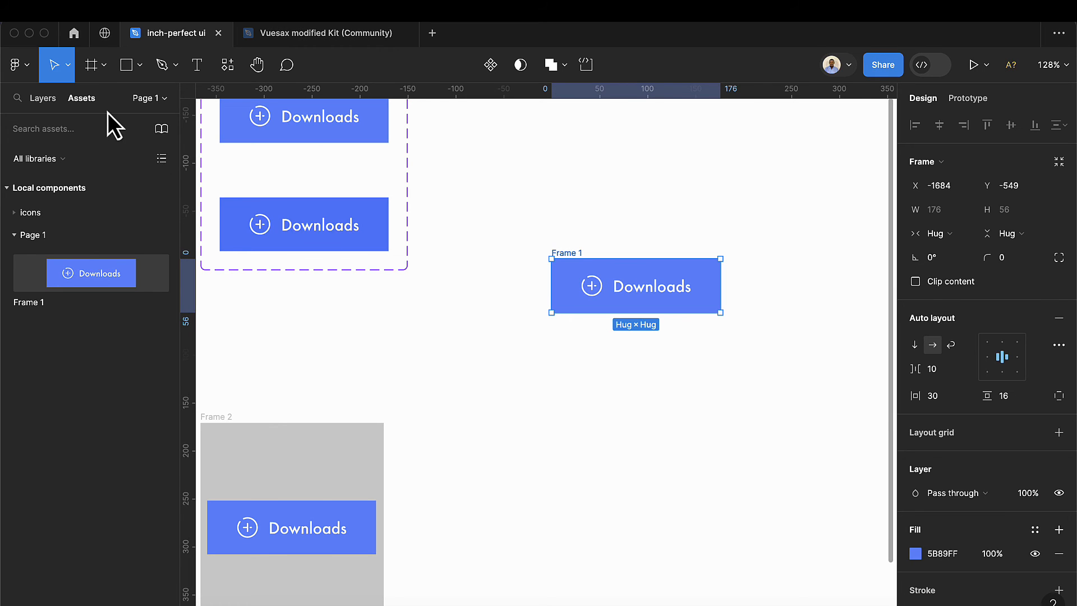
left_click(50, 103)
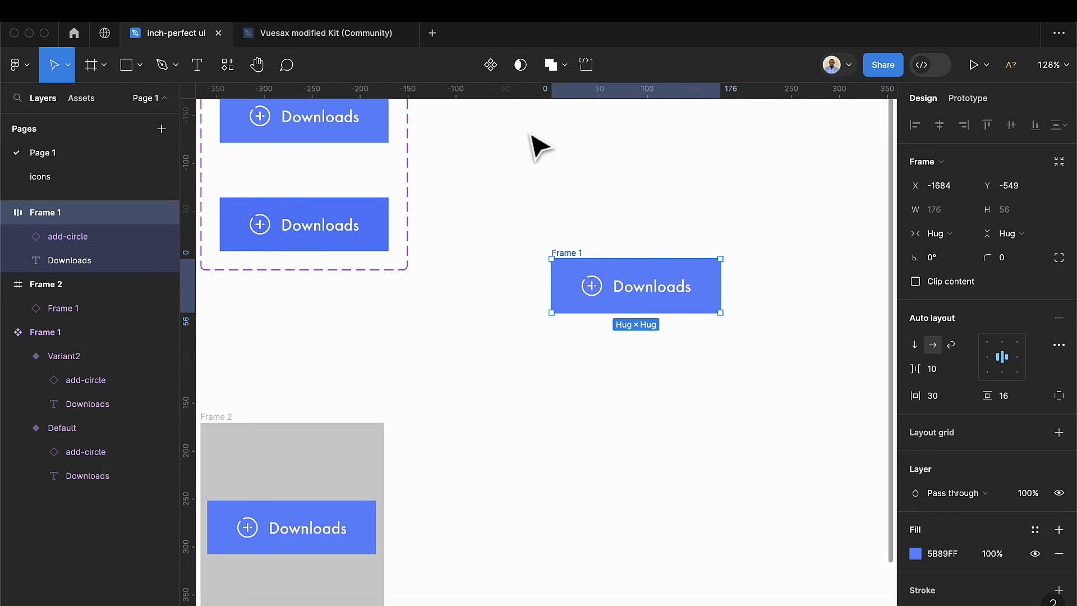
left_click(499, 67)
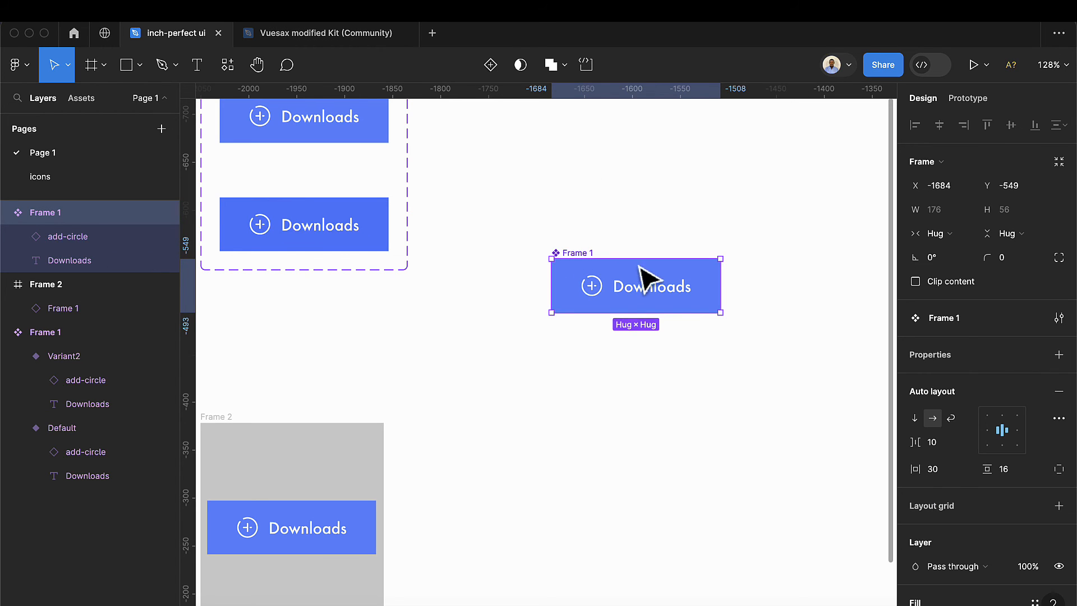
Rename the new button component as btn/blue/sharp.
scroll(667, 259, "up", 3)
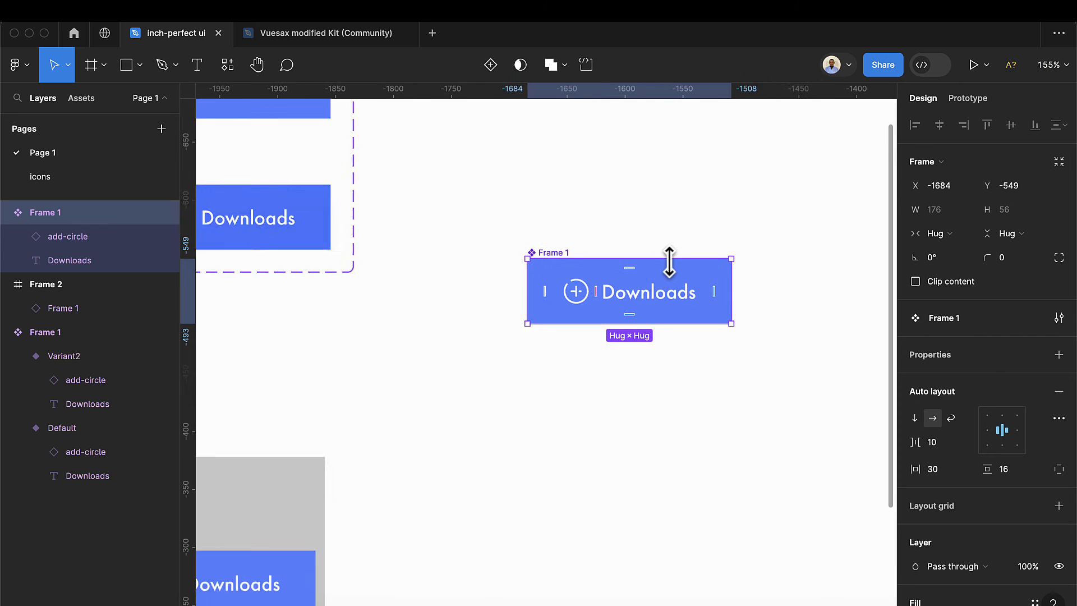
double_click(63, 218)
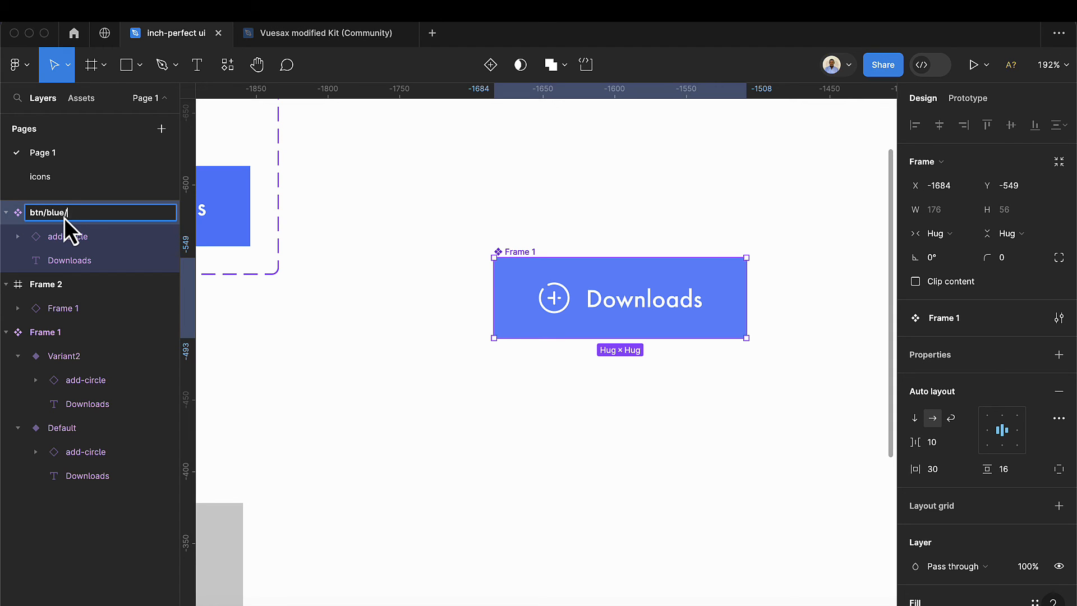
key("Return")
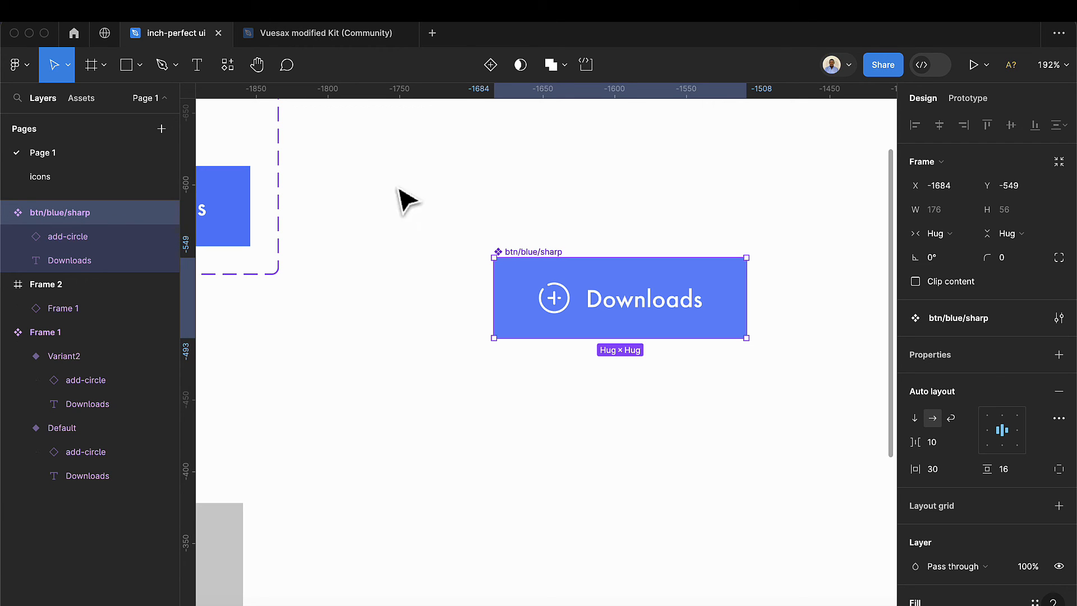
Add a variant to the btn/blue/sharp component and set its Property 2 value to pill.
left_click(491, 65)
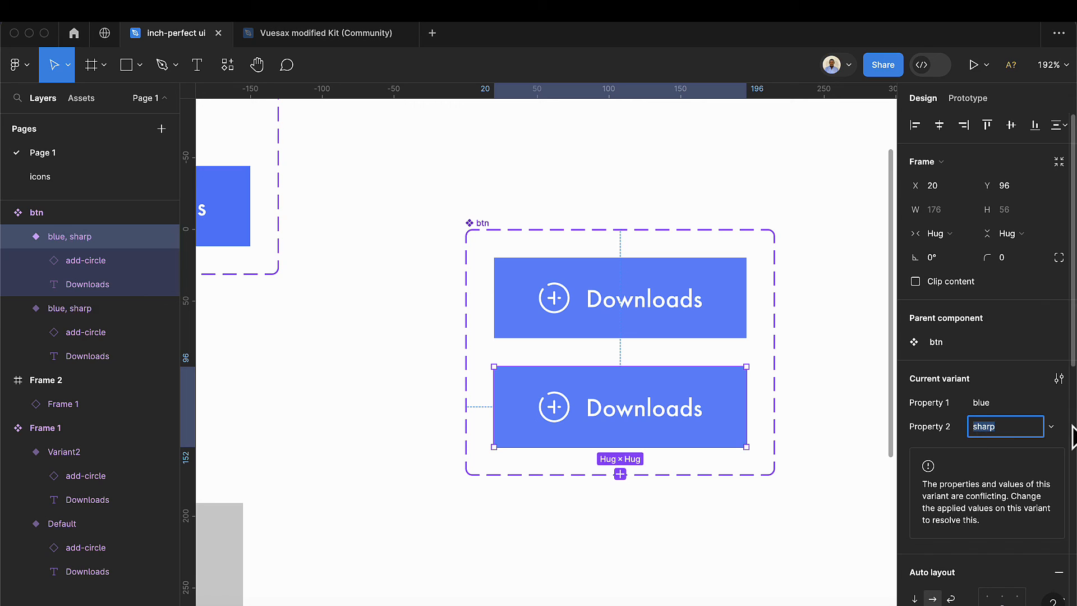
key("BackSpace")
type("pill")
key("Return")
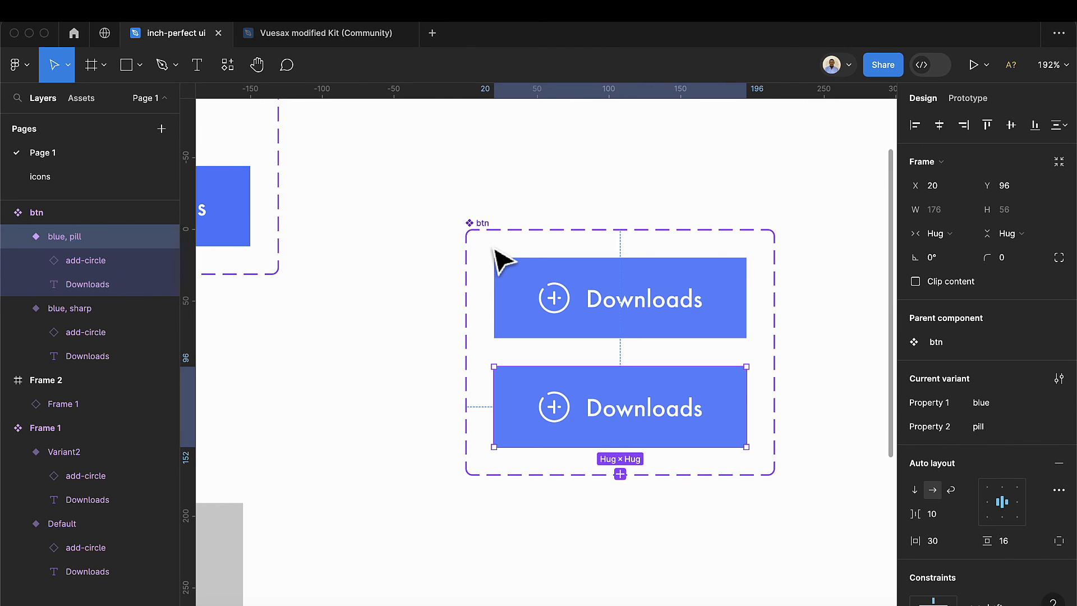
Set the pill variant's corner radius to 56/2, giving fully rounded ends of 28.
left_click(716, 386)
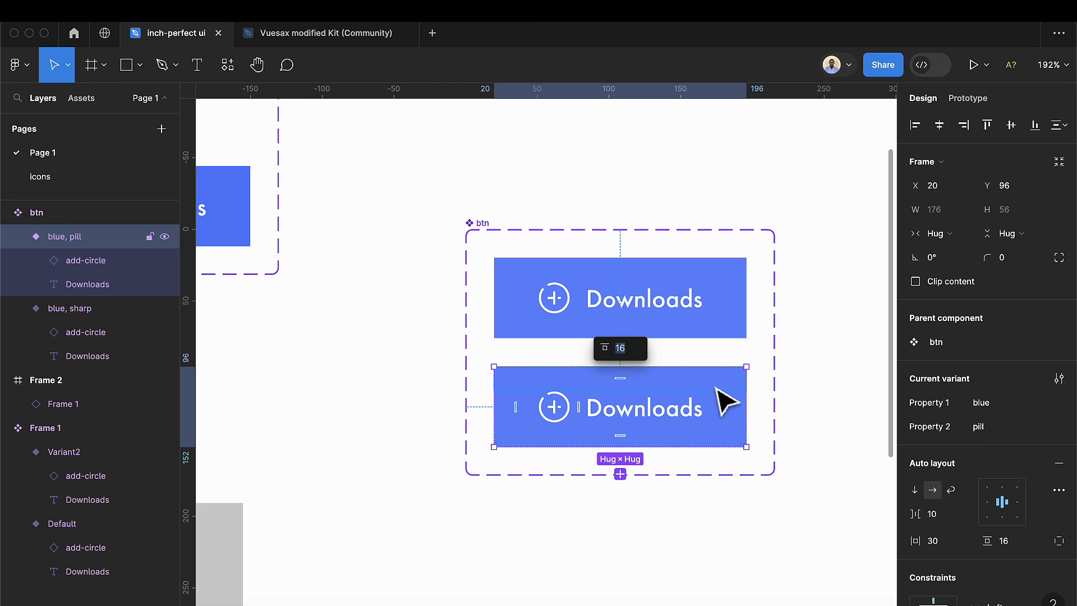
left_click(1015, 264)
type("5")
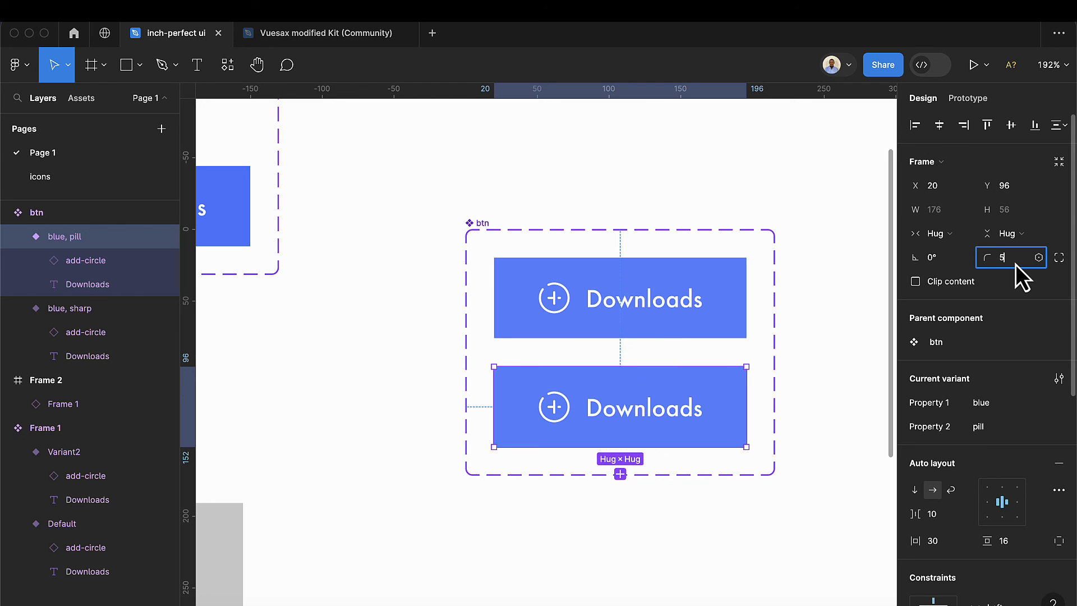
type("6/2")
key("Return")
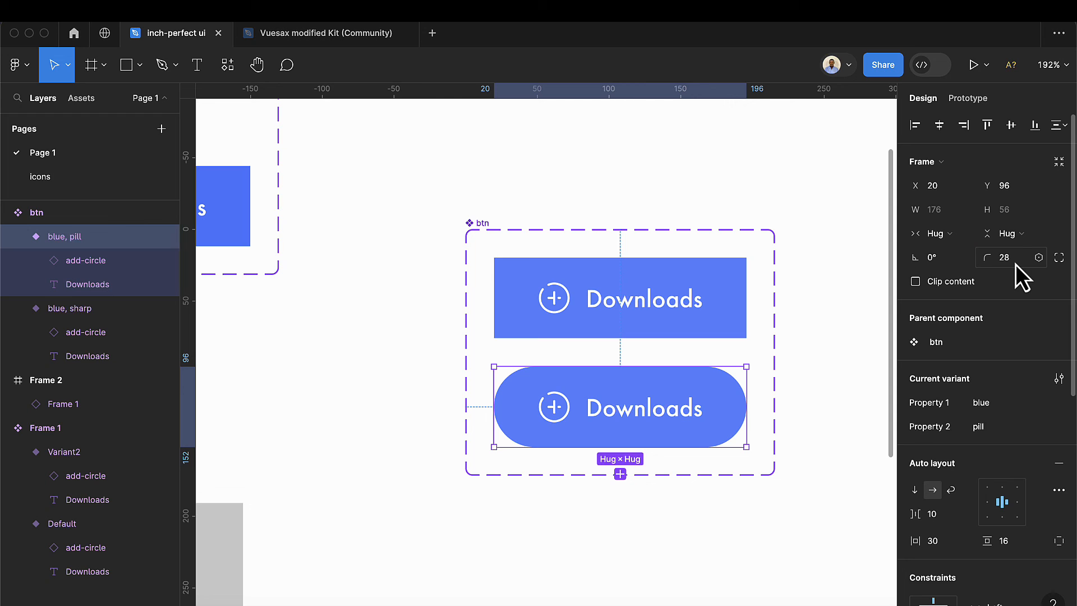
Add a third variant to the btn component set and set its Property 2 value to 4.
scroll(732, 483, "down", 2)
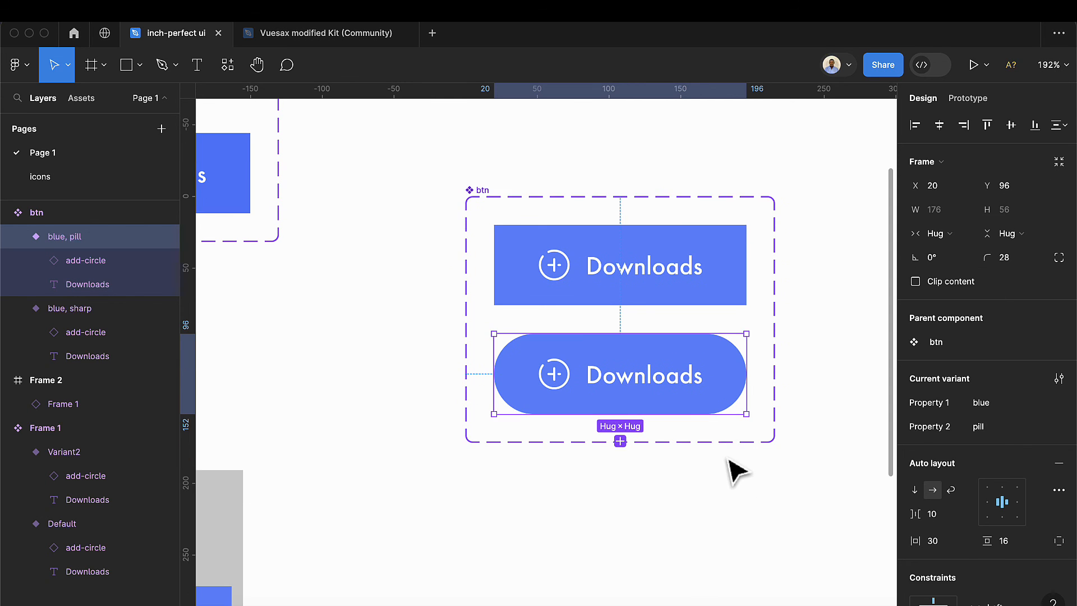
left_click(469, 192)
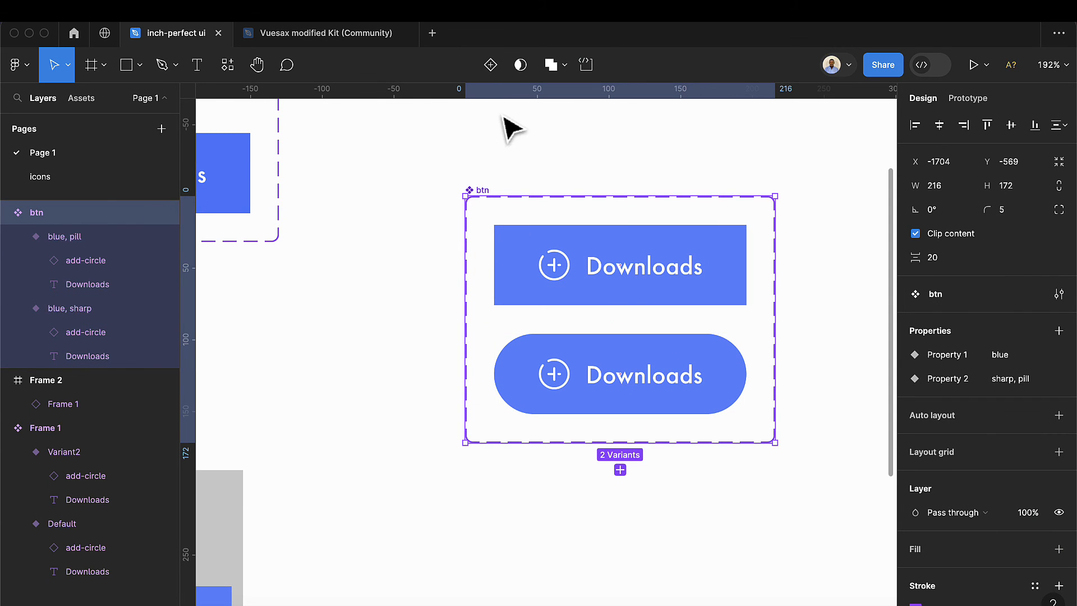
left_click(487, 68)
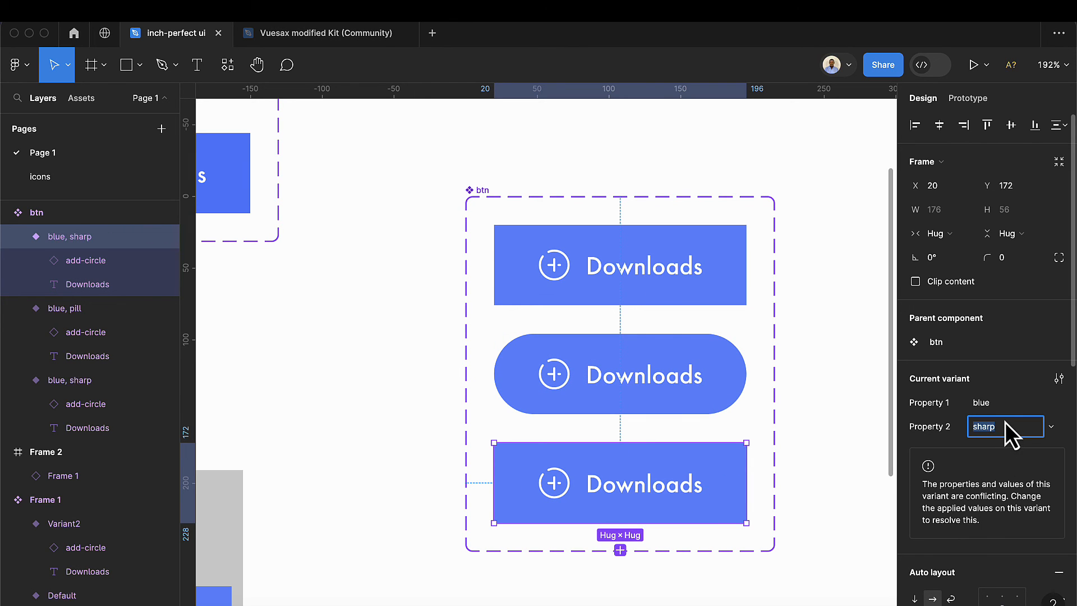
type("4")
key("Return")
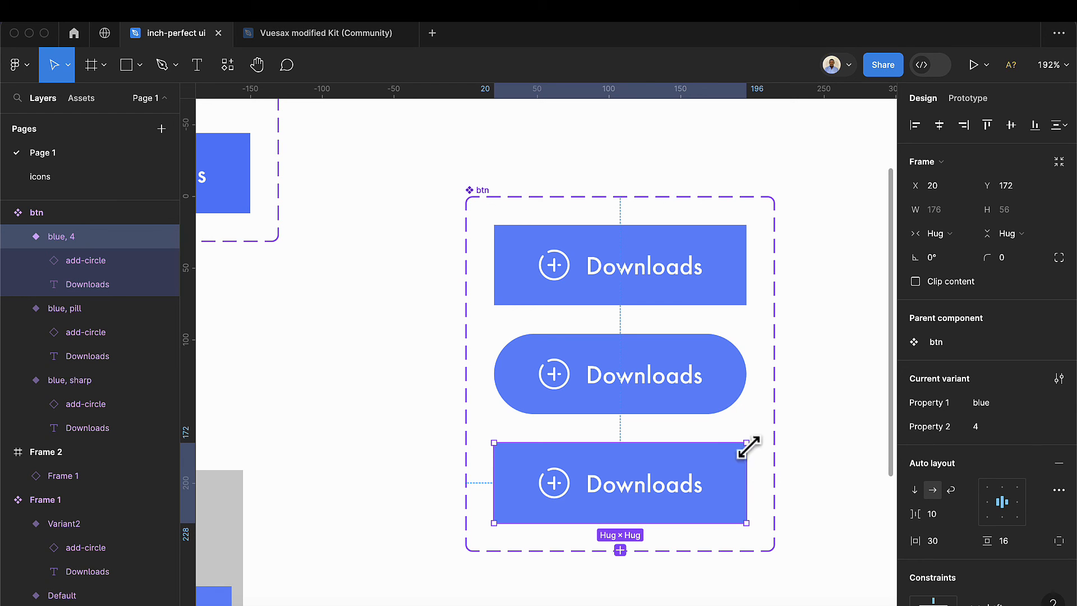
Set the corner radius of the third btn variant to 4 and deselect it.
left_click(1010, 262)
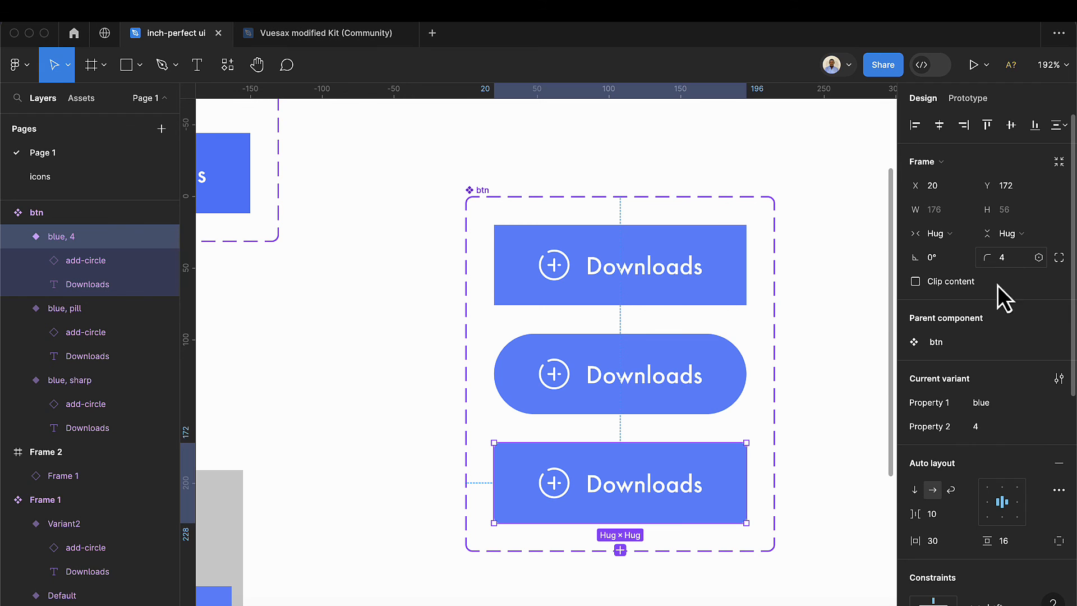
key("Return")
left_click(847, 415)
Place an instance of the btn component on the empty canvas beside its component set, at X -1446, Y -569.
scroll(805, 462, "down", 1)
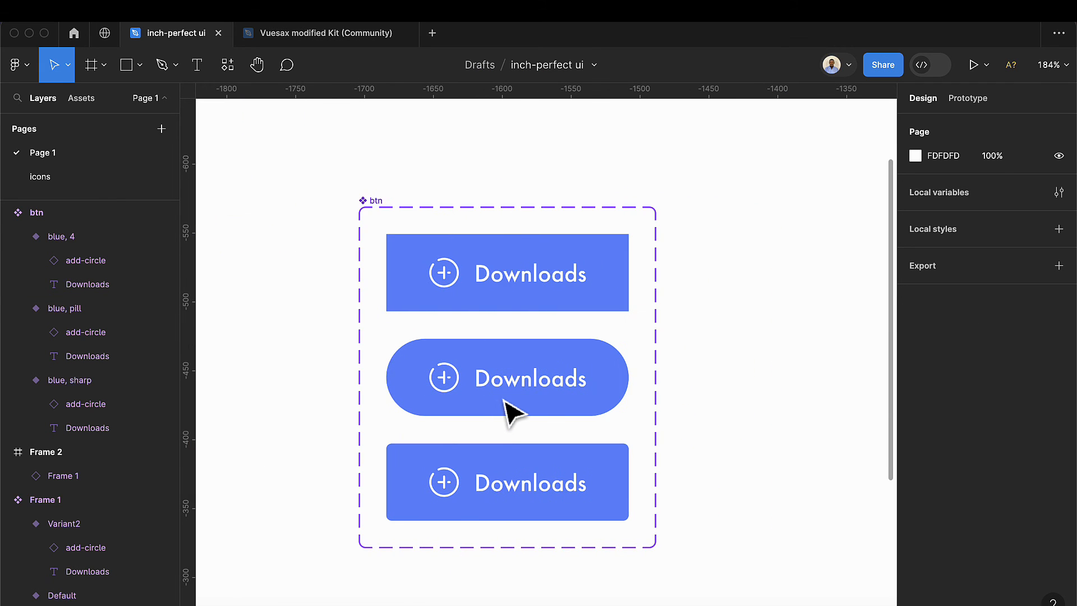
left_click(81, 98)
scroll(695, 250, "right", 5)
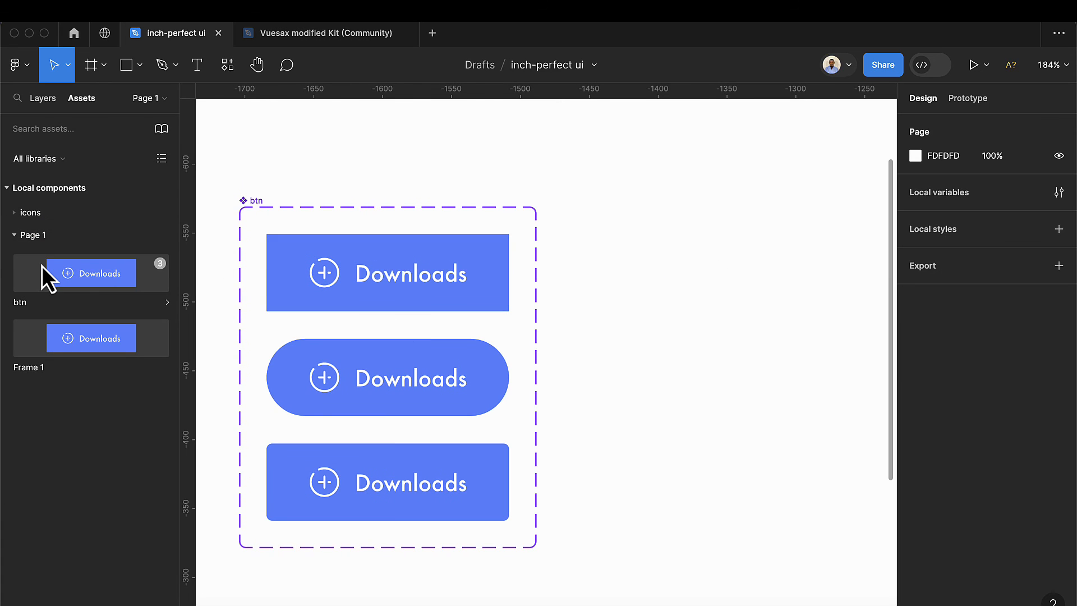
left_click(24, 281)
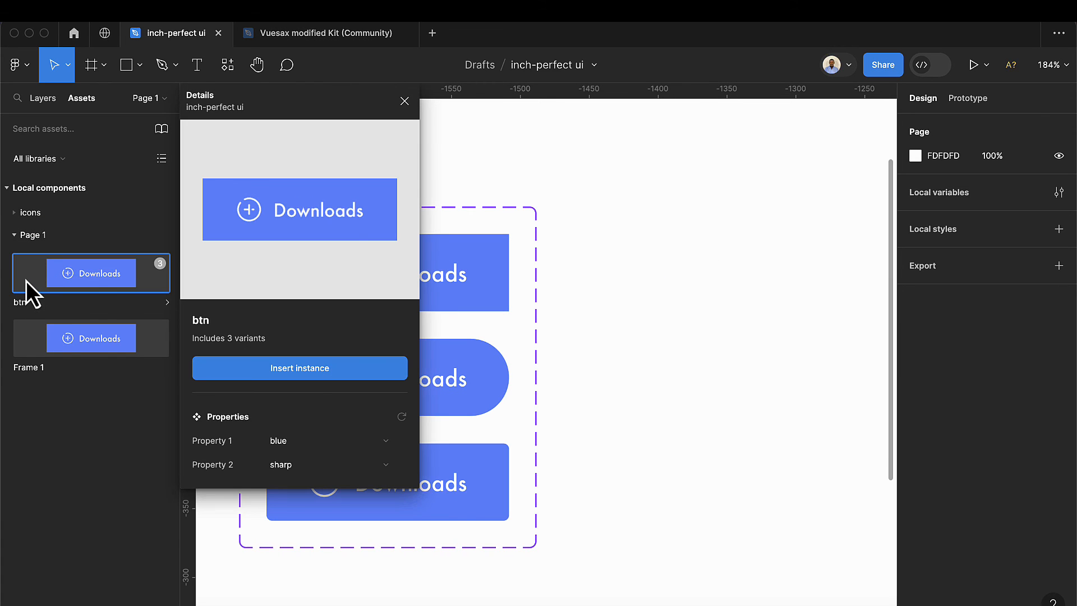
left_click_drag(38, 275, 690, 272)
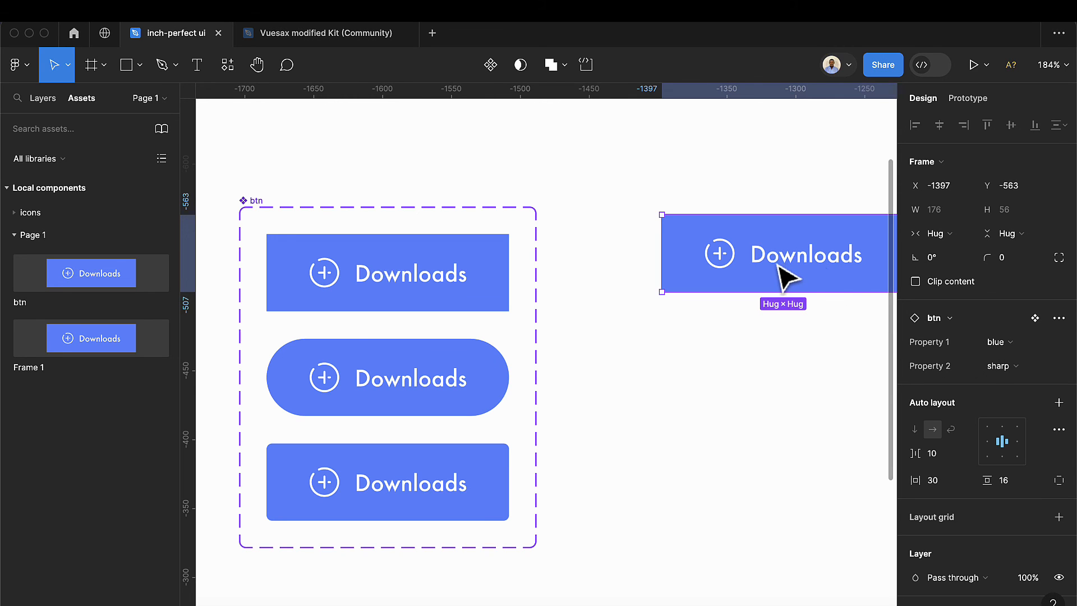
left_click_drag(784, 270, 716, 260)
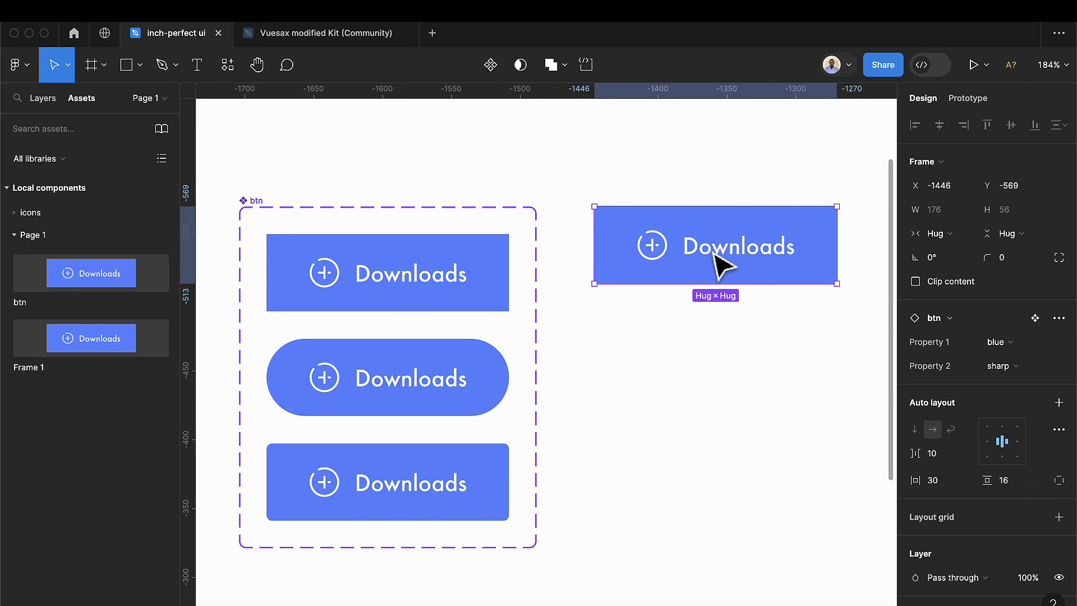
Switch the btn instance's Property 2 to pill and finally to 4, then deselect the instance.
left_click(1030, 368)
left_click(1021, 385)
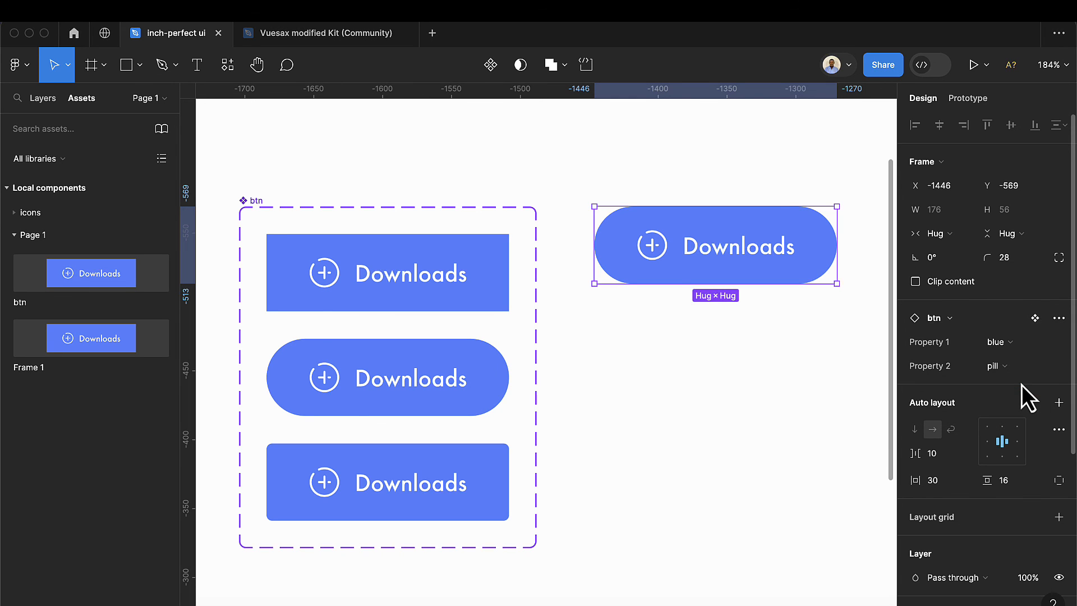
left_click(1028, 370)
left_click(1019, 384)
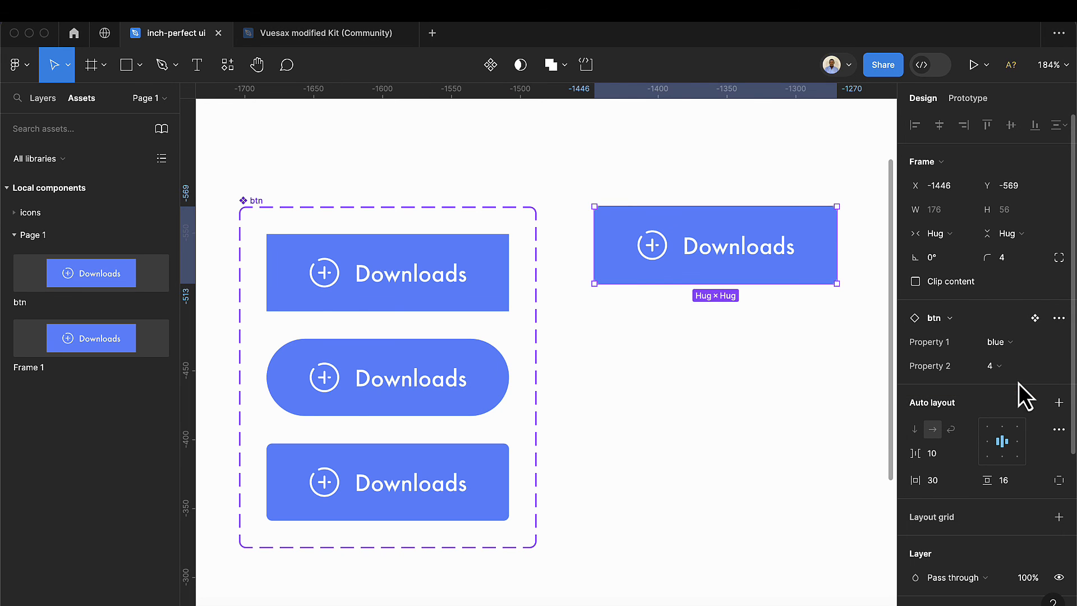
left_click(682, 354)
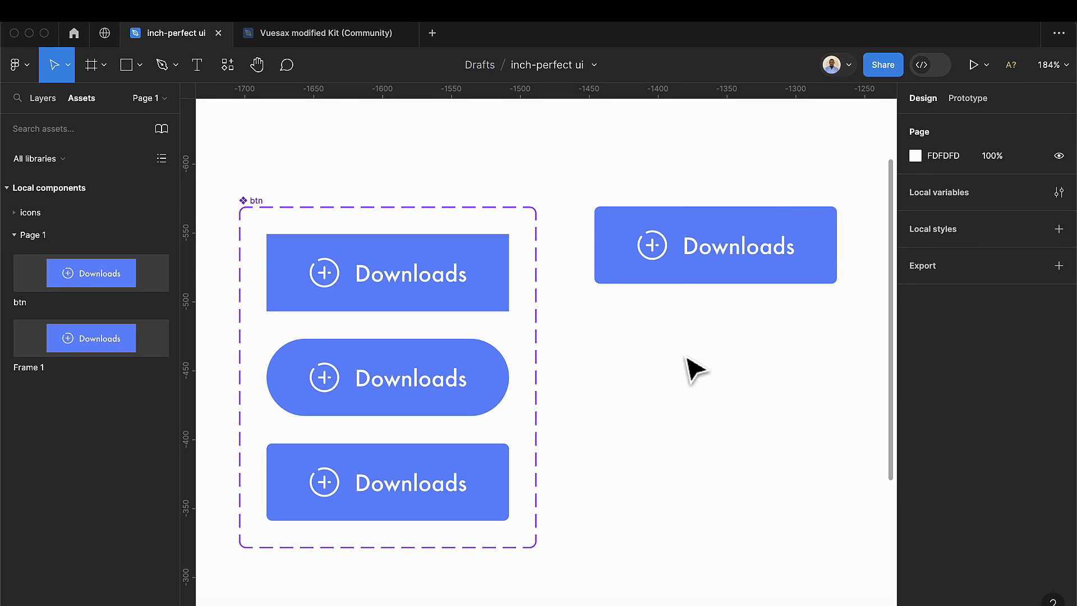